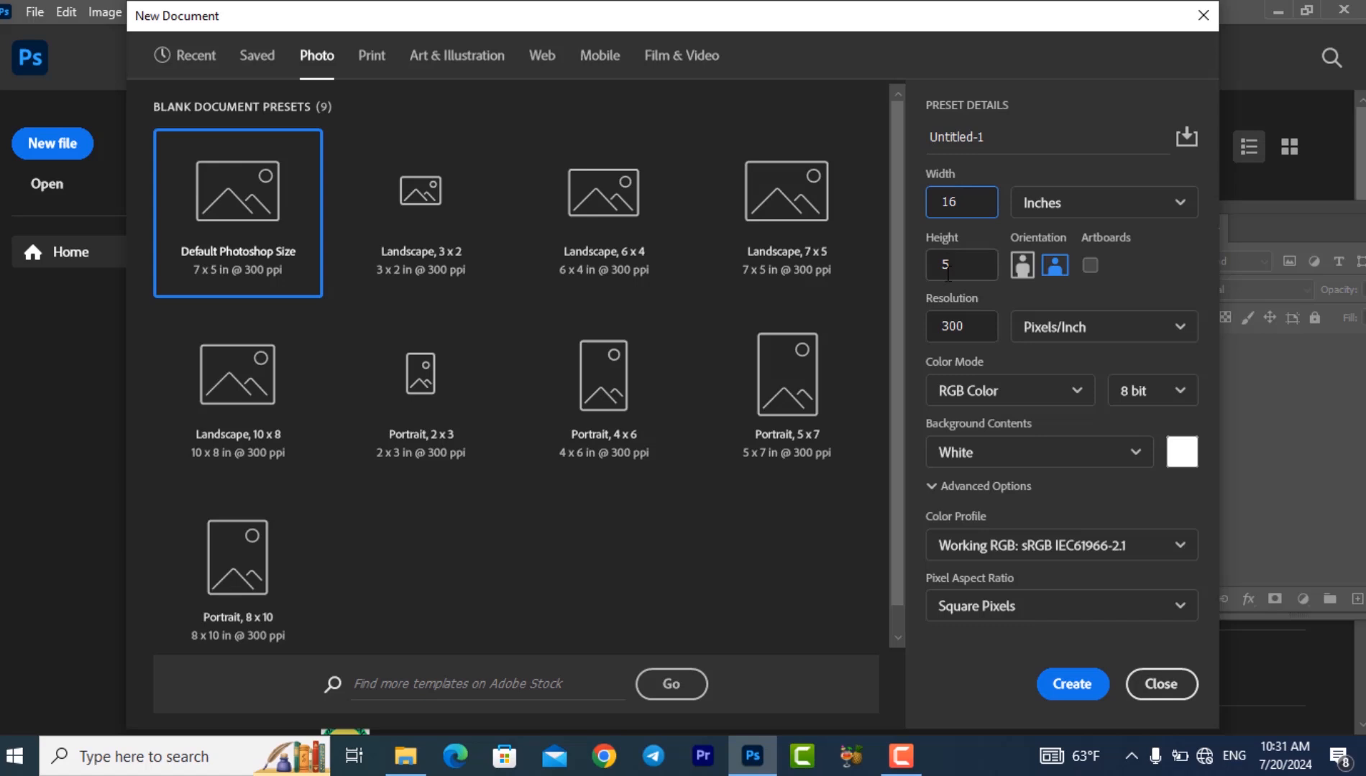
- Set the height to 9 inches and create the 16 × 9 inch document at 300 pixels/inch, RGB Color, with a white background
click(948, 270)
key(BackSpace)
text(9)
click(945, 327)
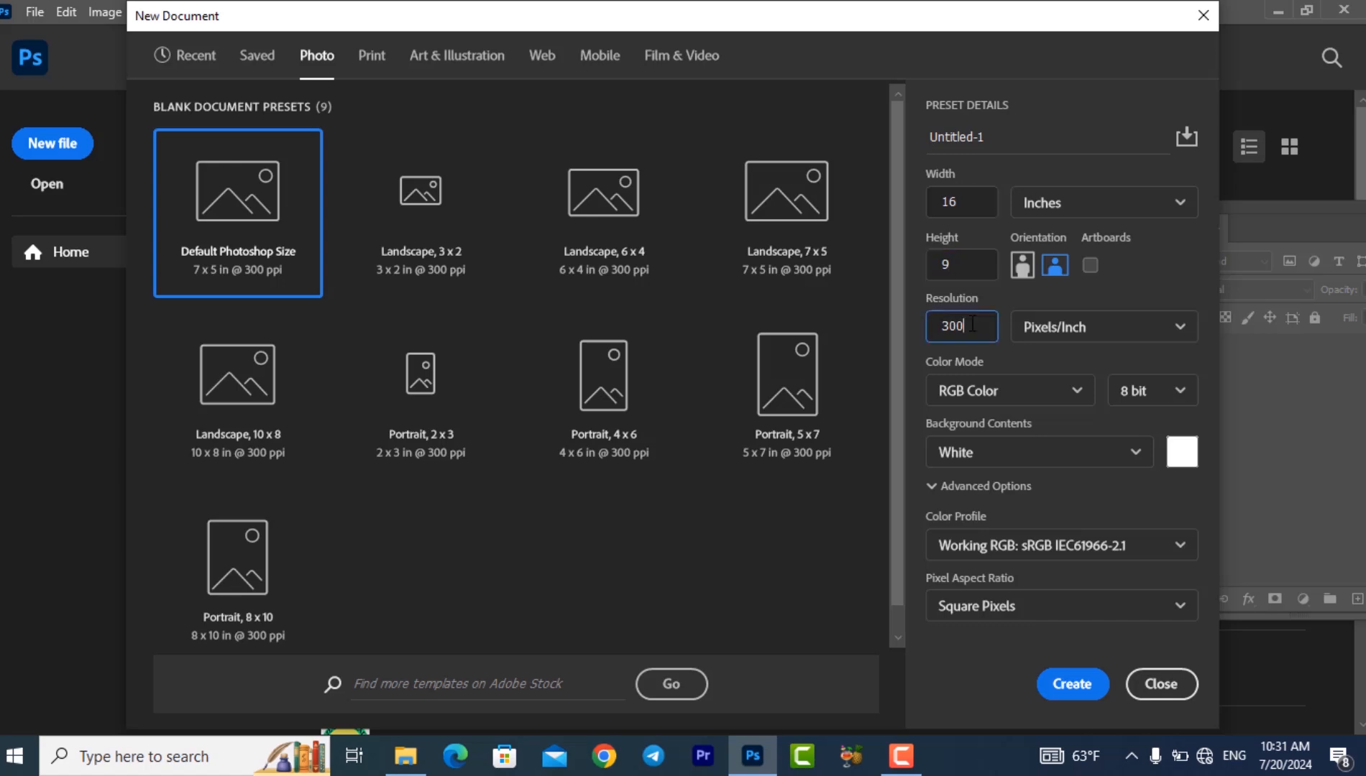
click(1145, 335)
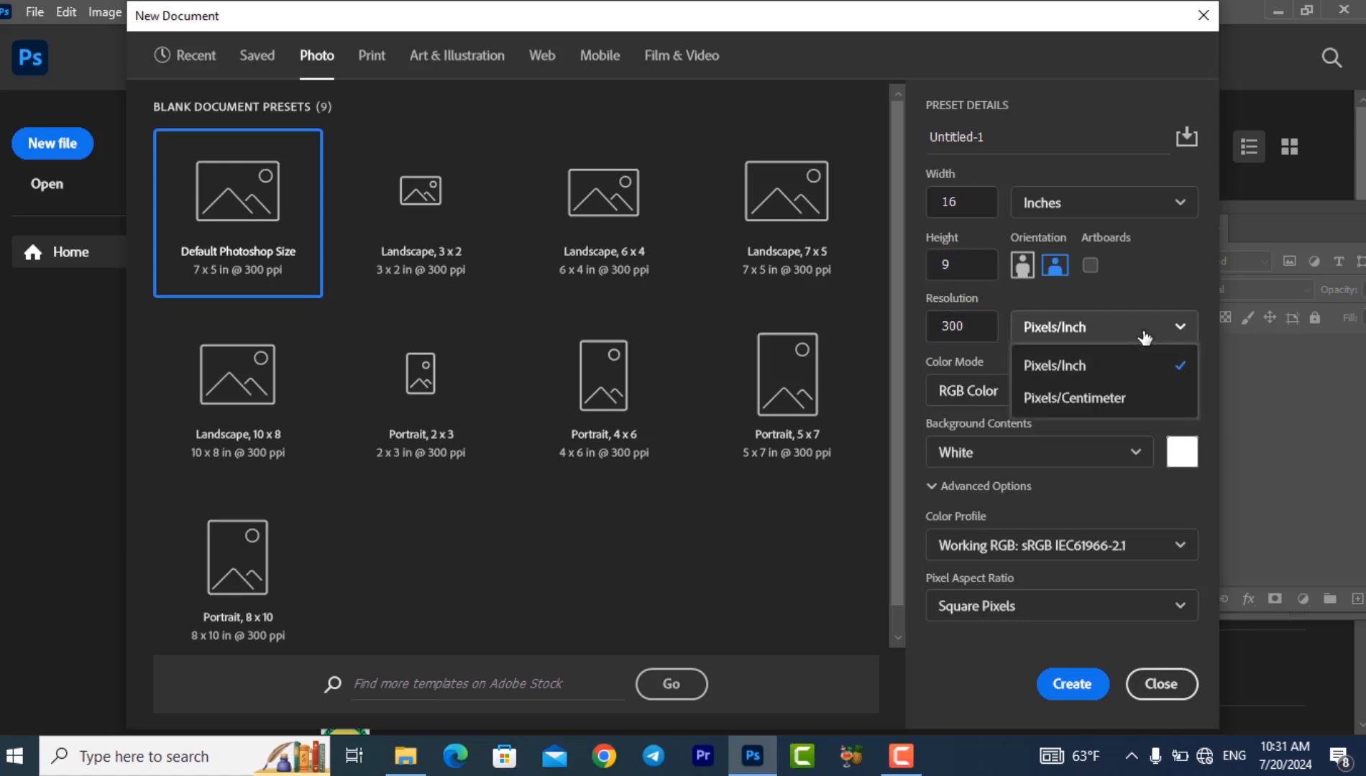
click(1000, 390)
click(1015, 492)
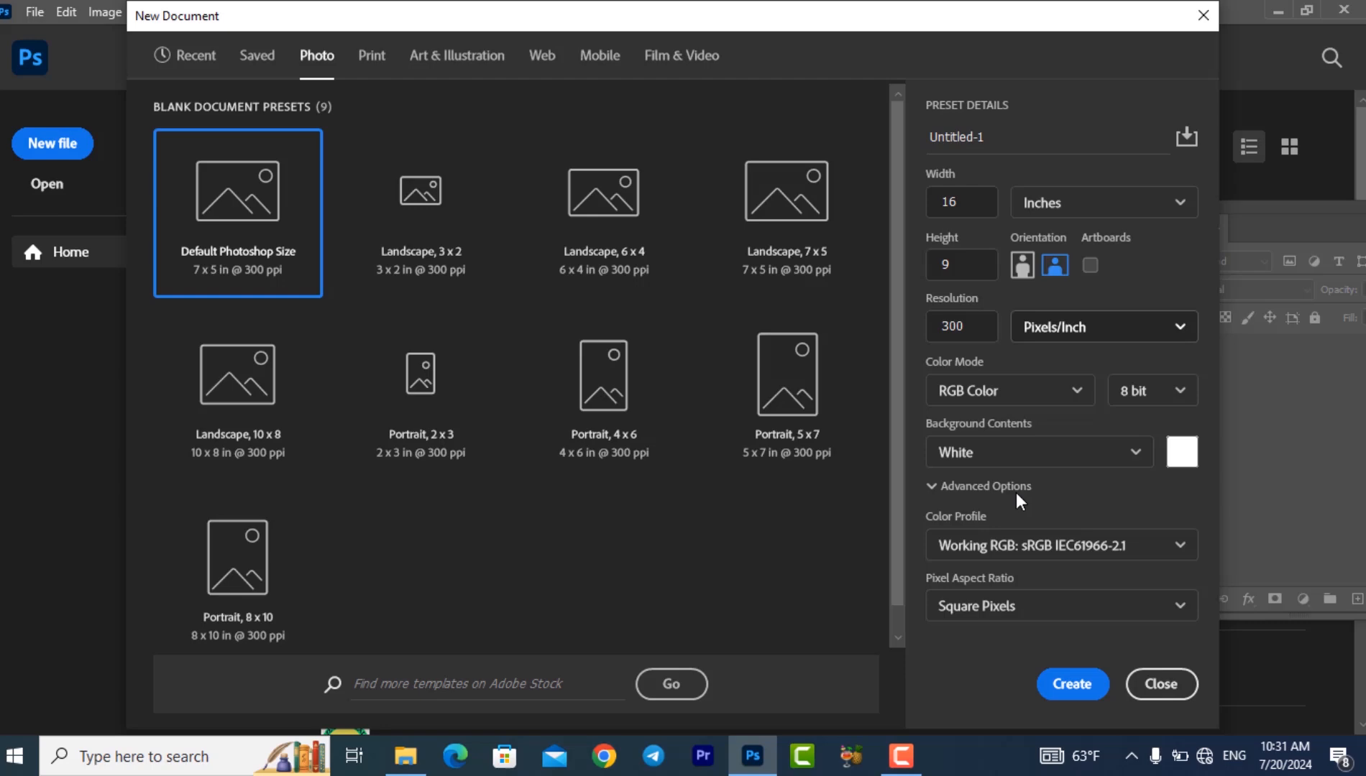
click(1053, 457)
click(1053, 456)
click(1073, 684)
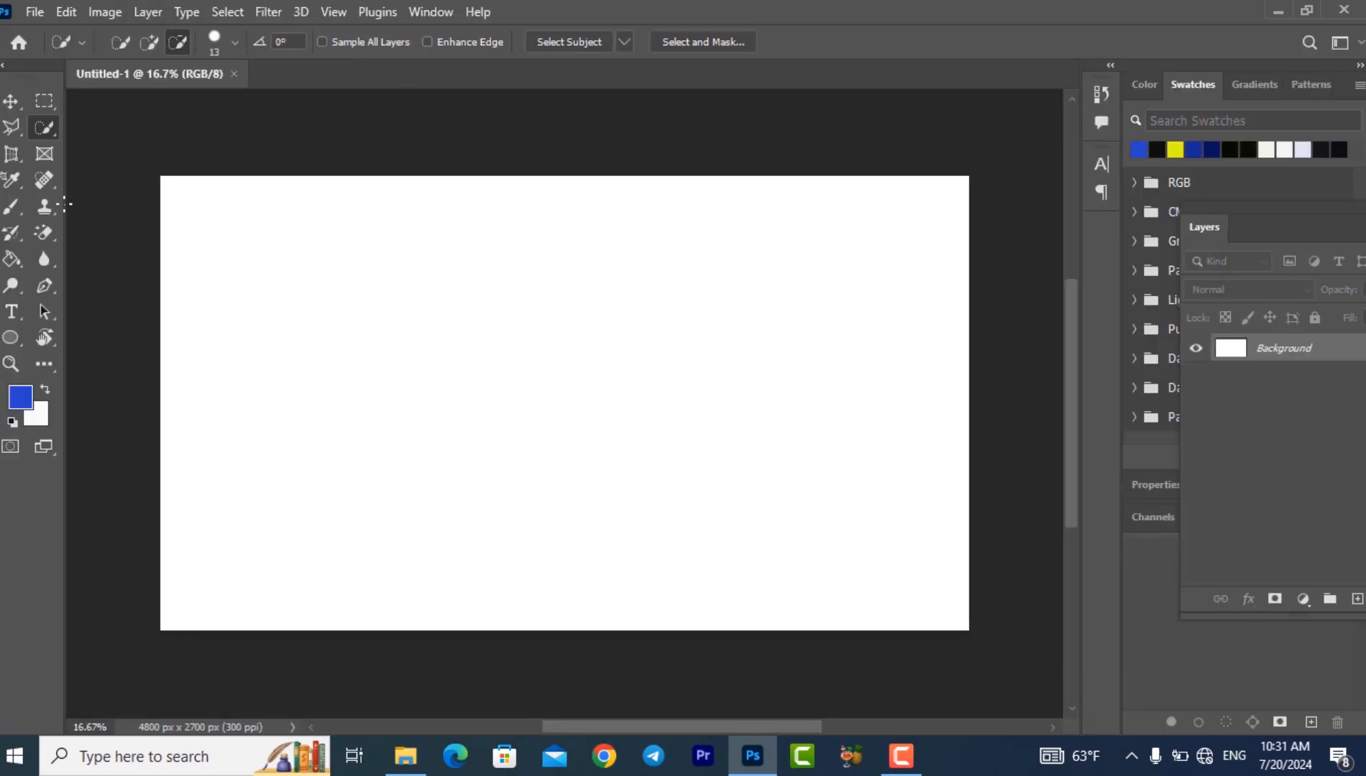
- Reset the Essentials workspace to its default layout
click(3, 66)
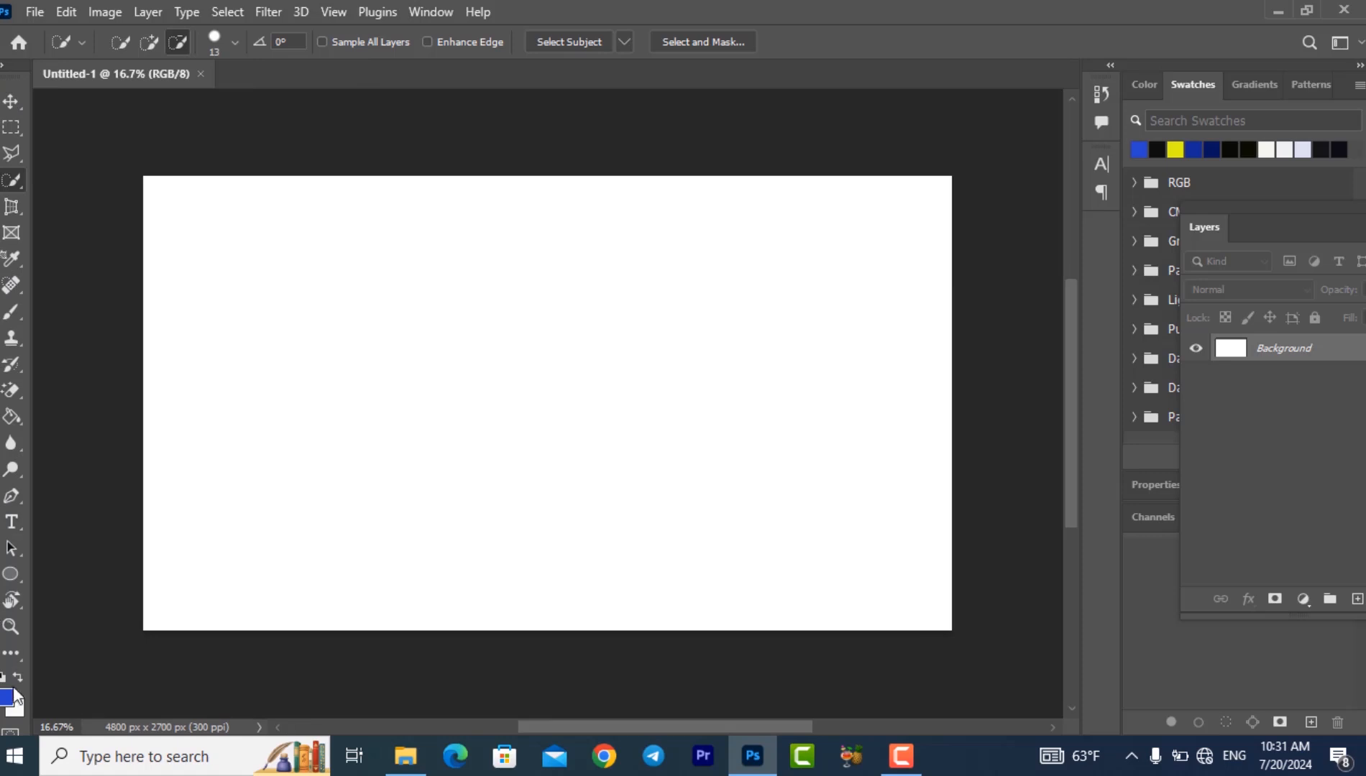
click(3, 71)
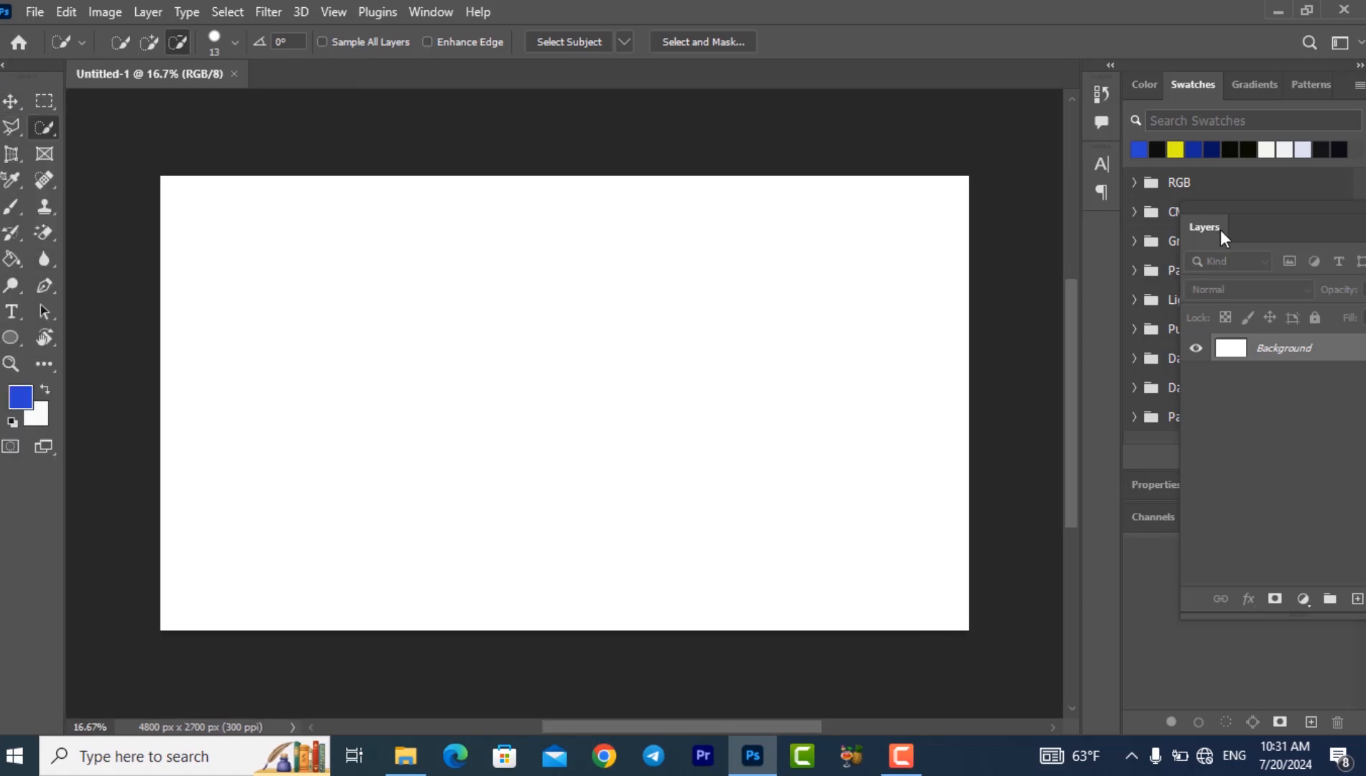
click(429, 12)
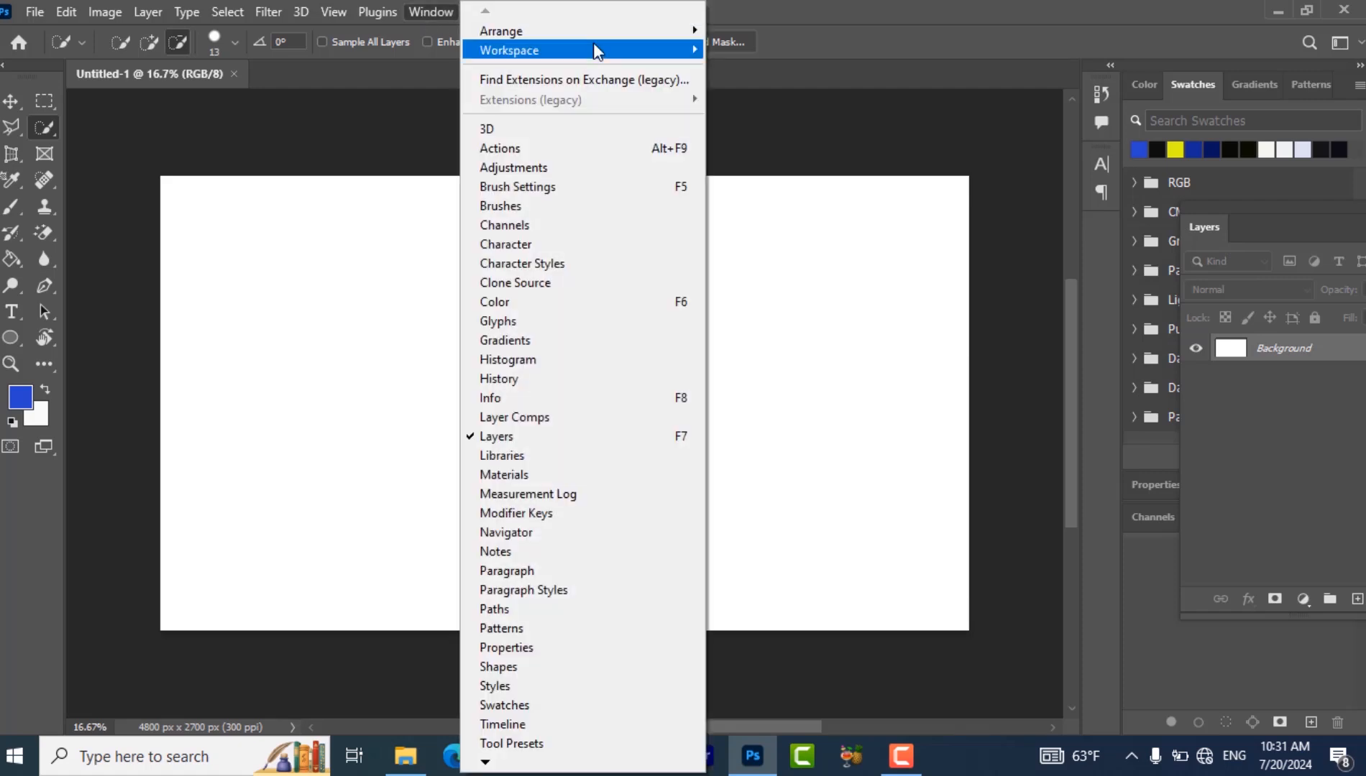
mouse_move(594, 47)
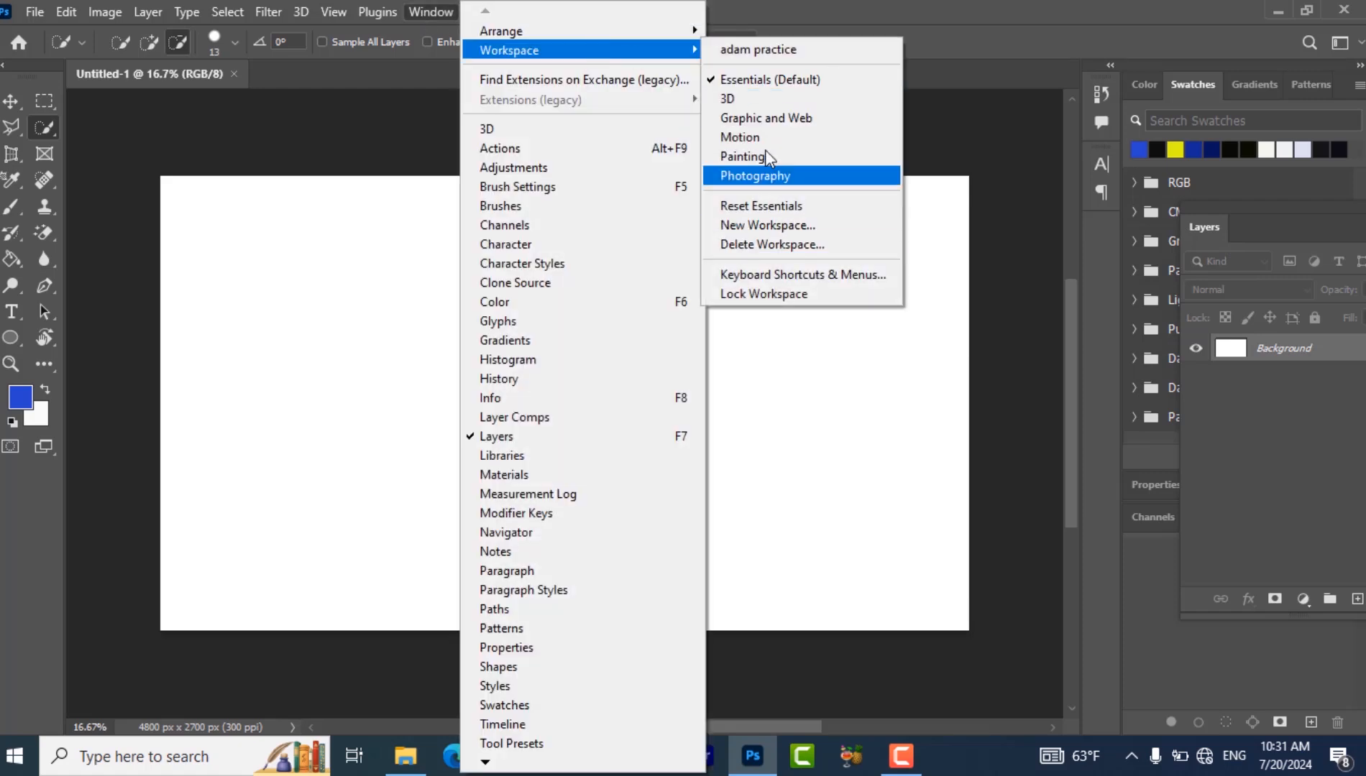
click(794, 207)
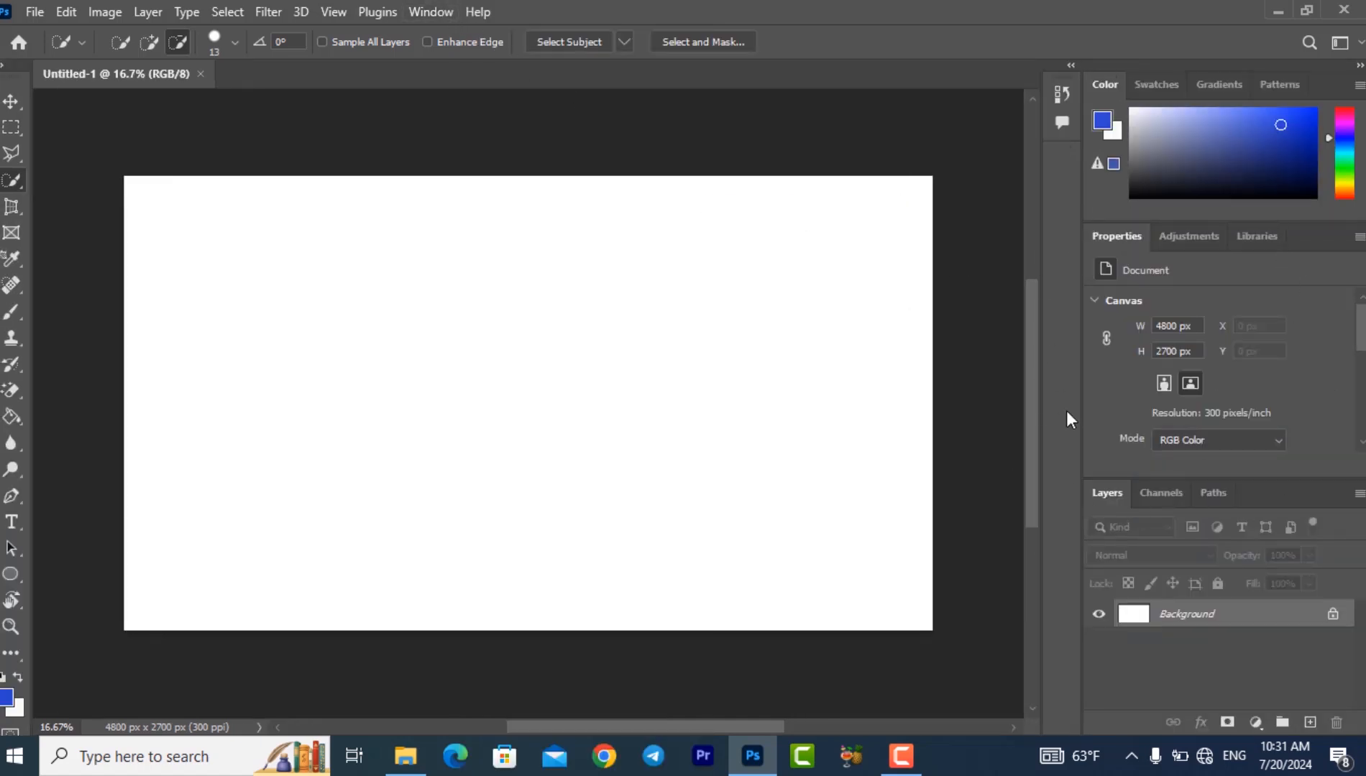
- Add the Character panel to the workspace and collapse it to its icon
click(415, 10)
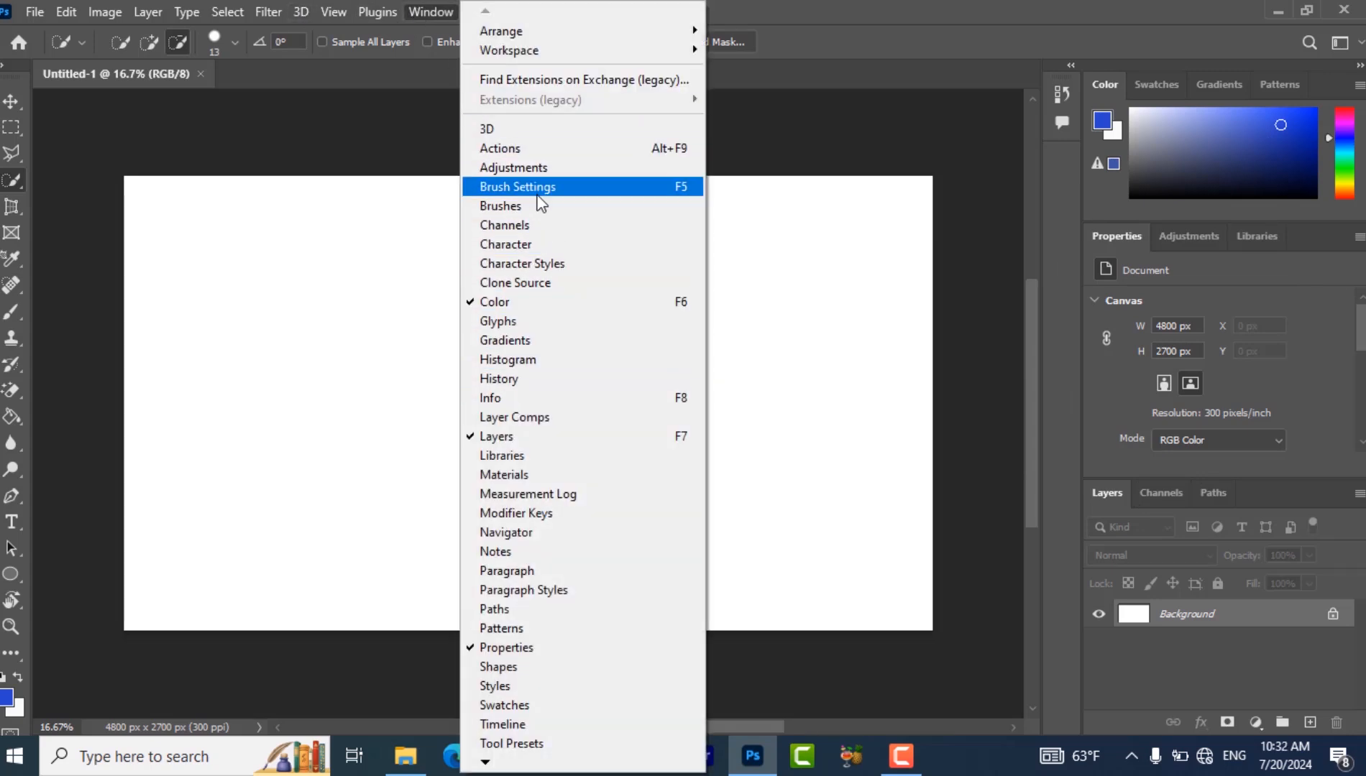
click(540, 240)
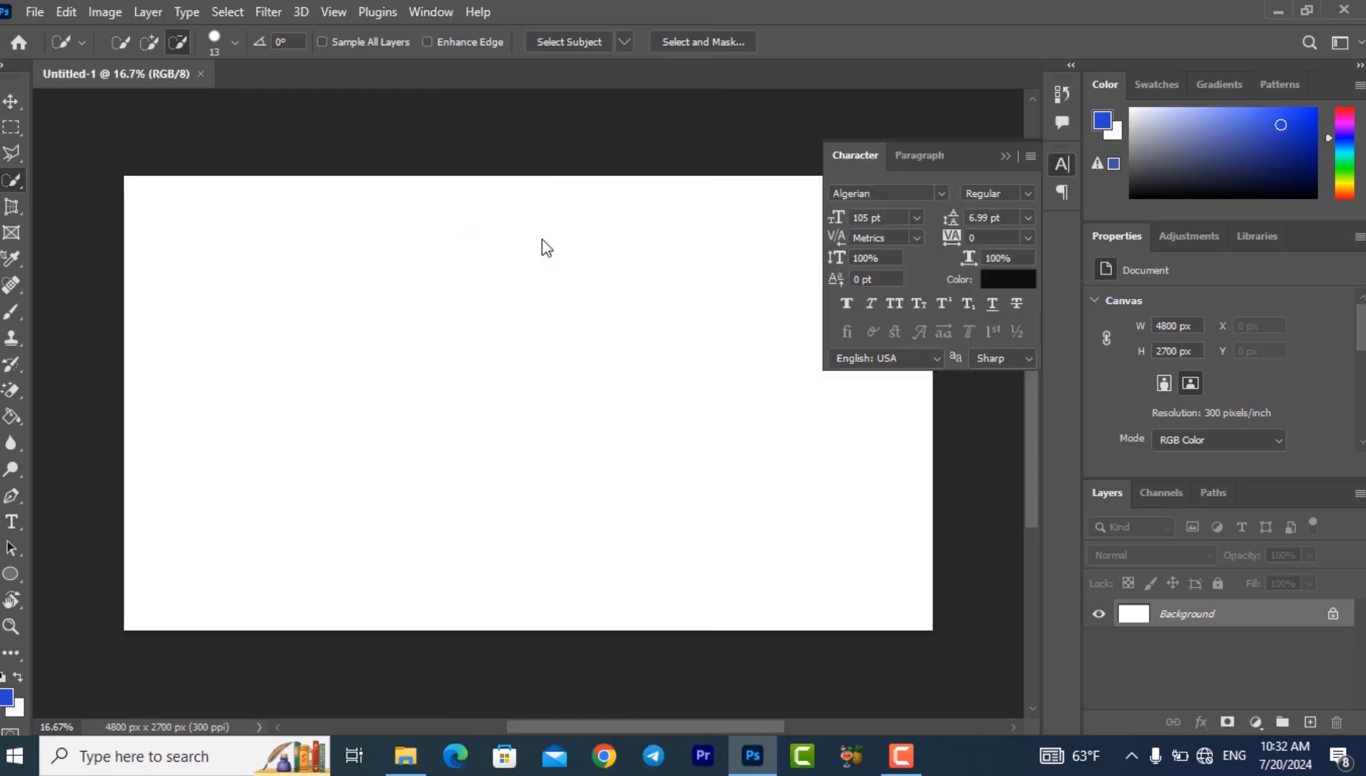
click(432, 12)
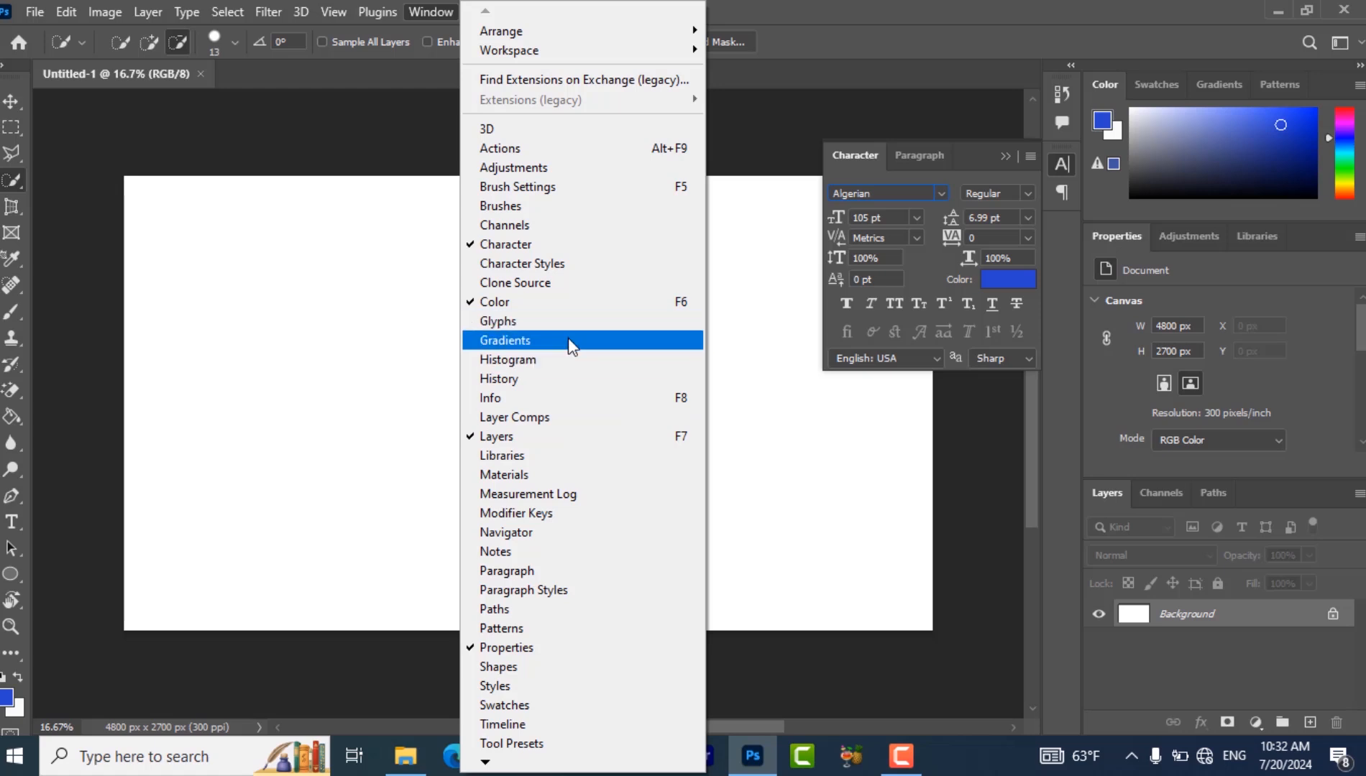
click(814, 473)
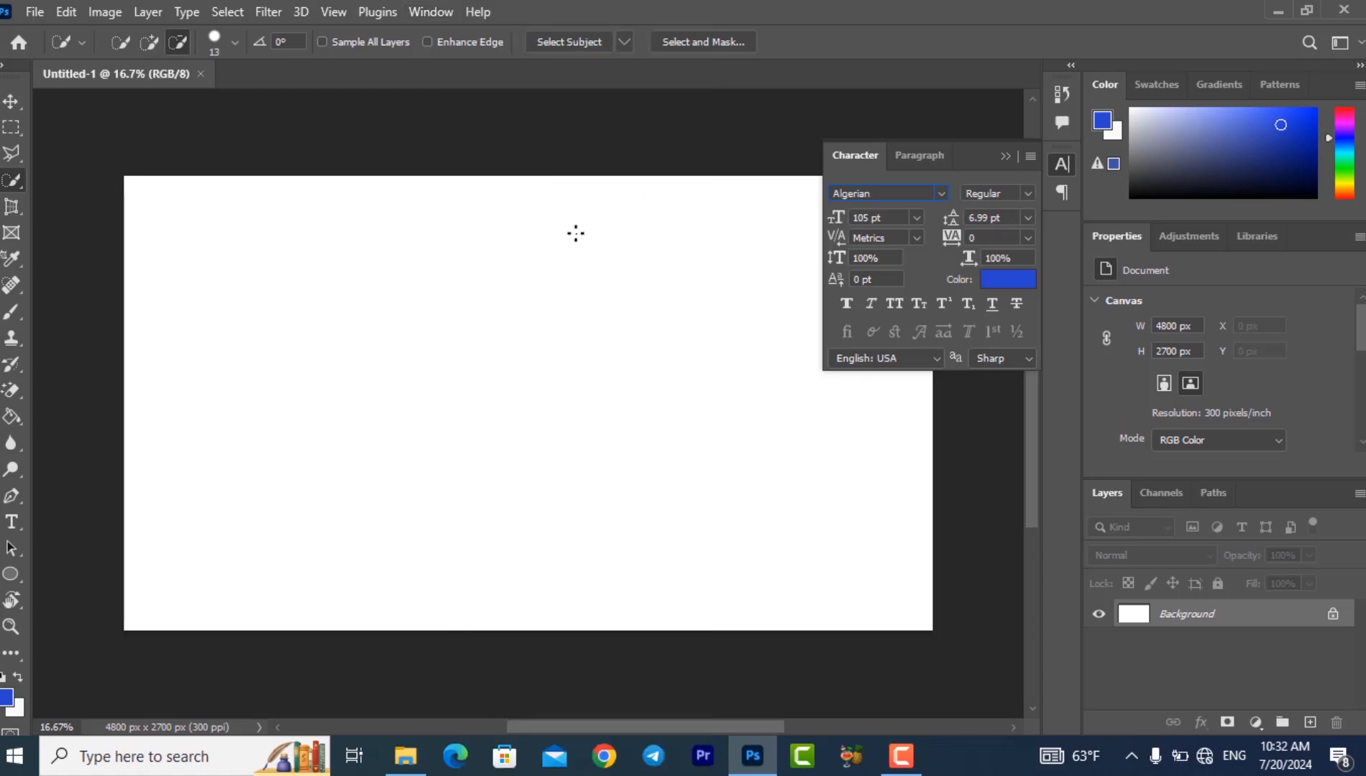
click(1061, 164)
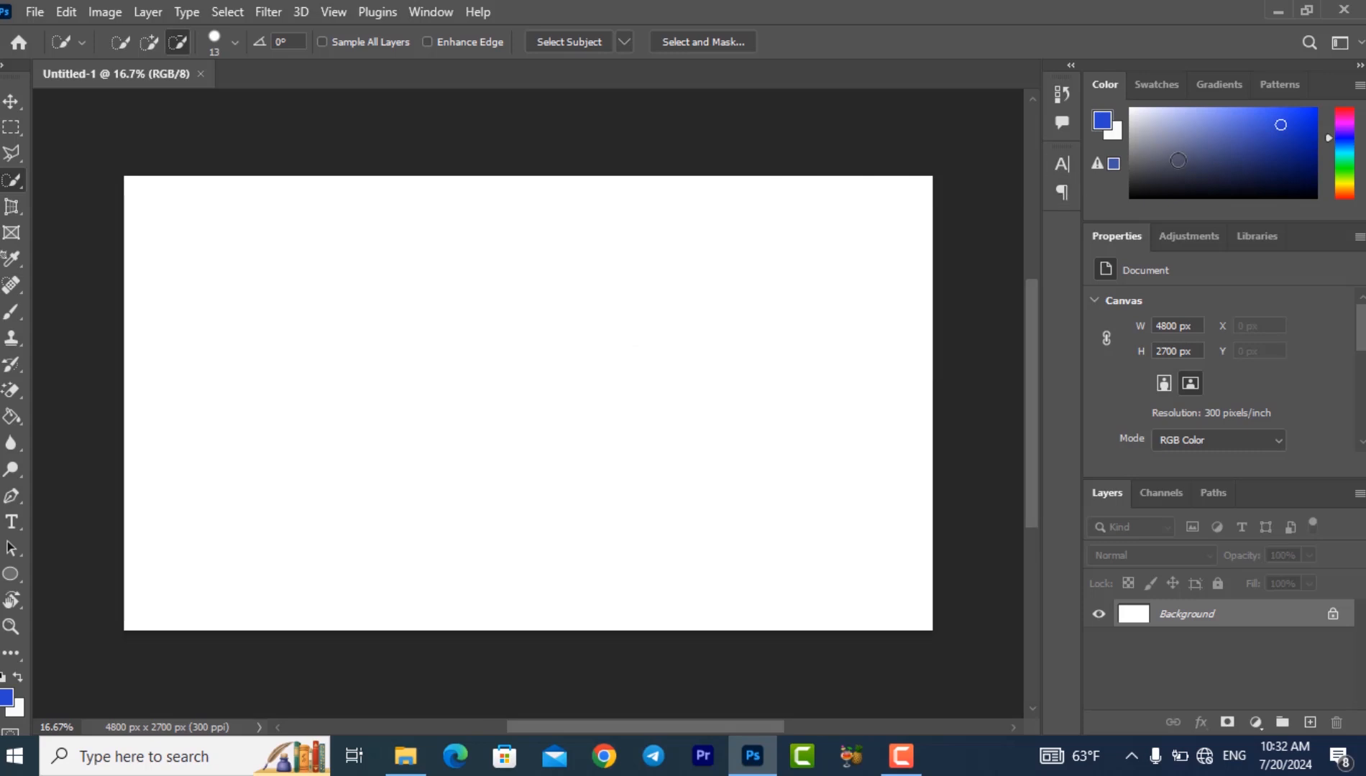
- Arrange the tools in two columns and add a horizontal text line with the first name in capitals on the canvas
click(2, 64)
click(11, 312)
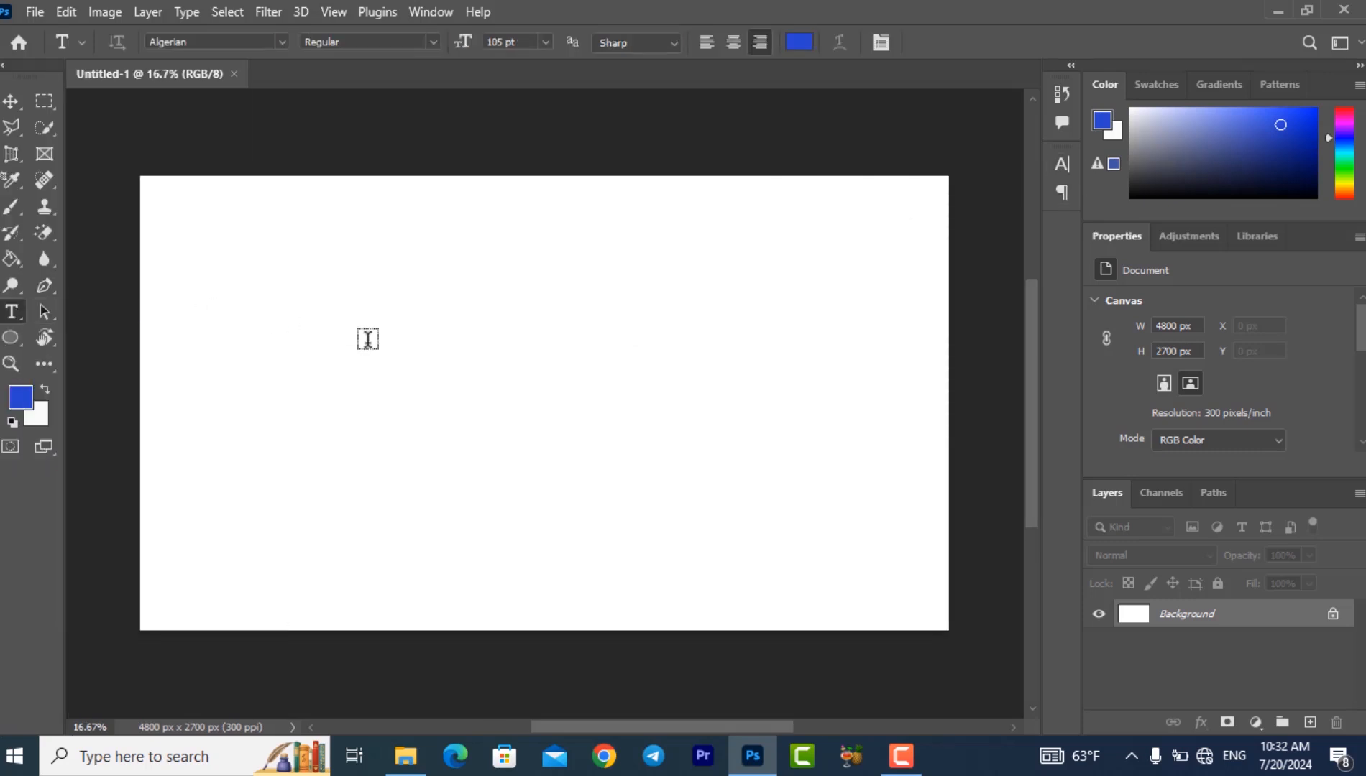
click(662, 390)
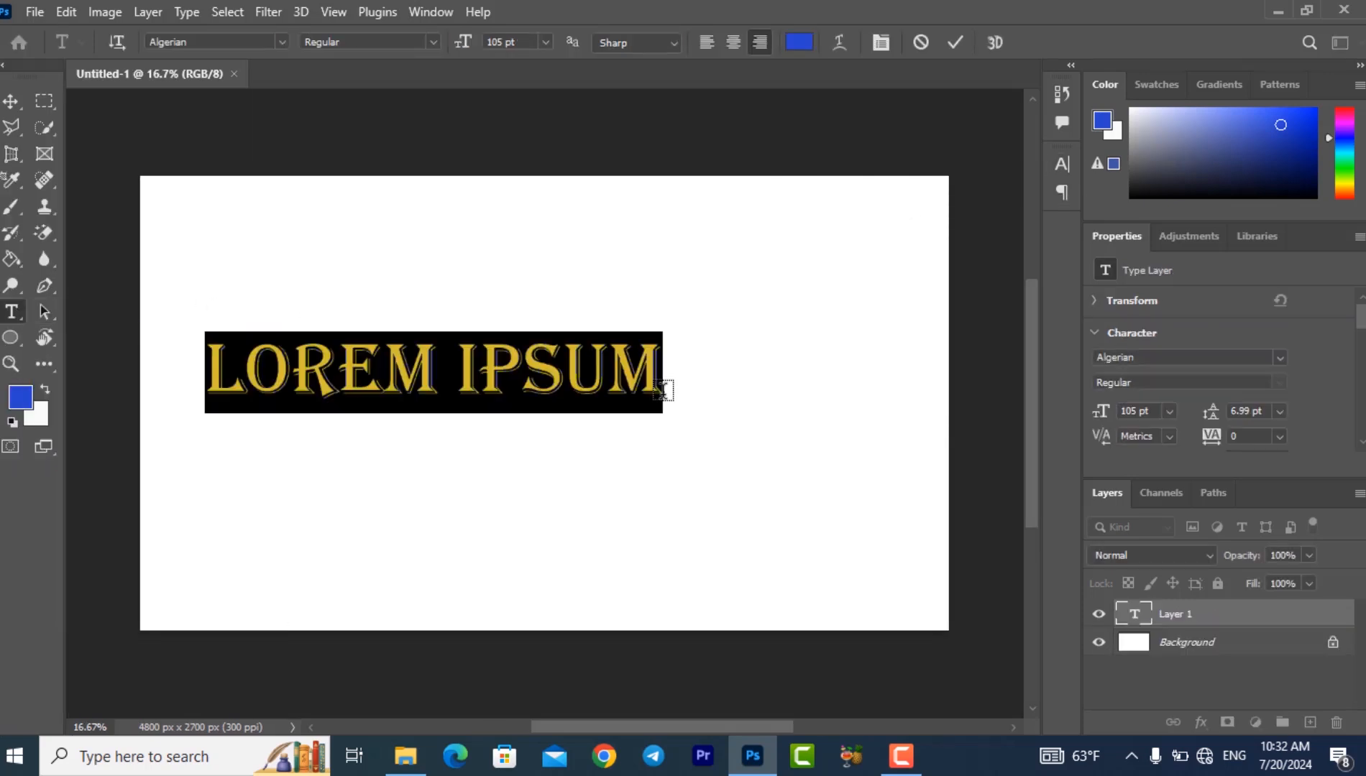
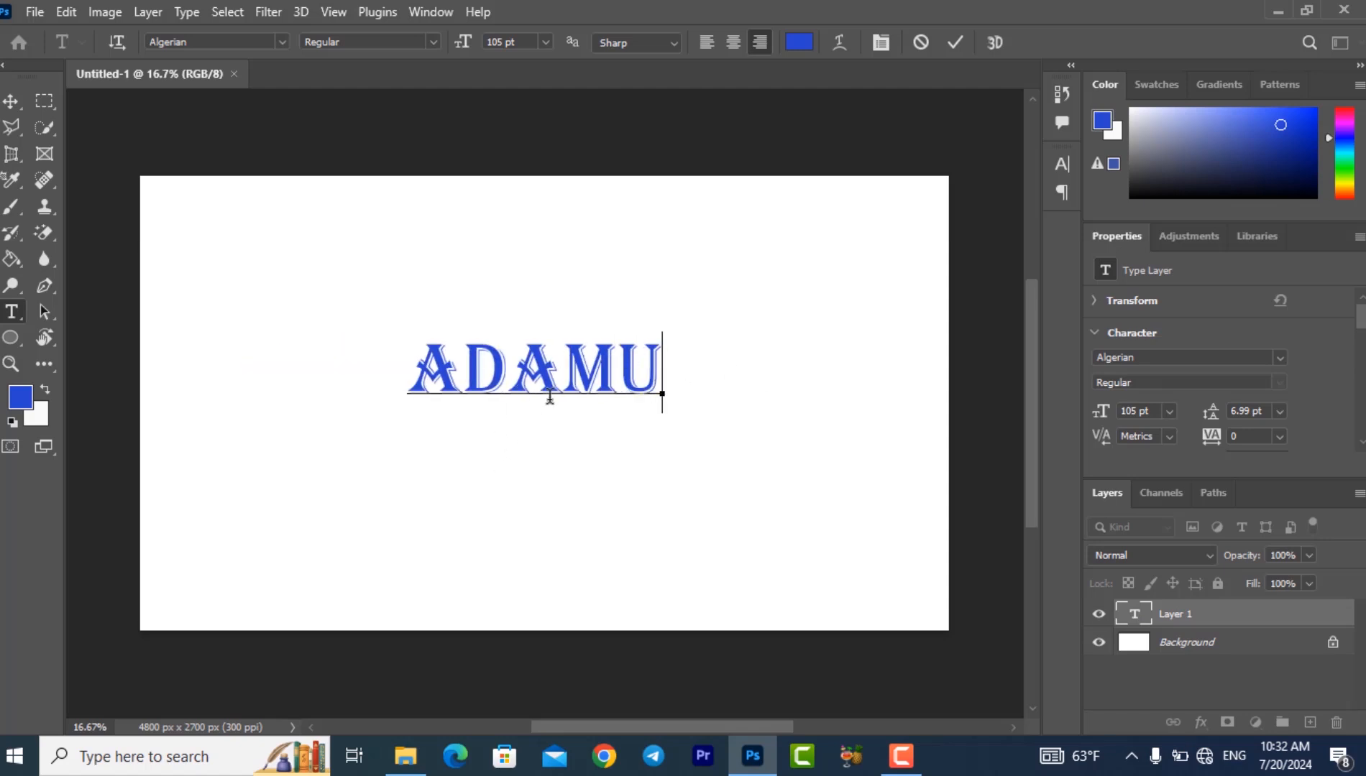
click(11, 103)
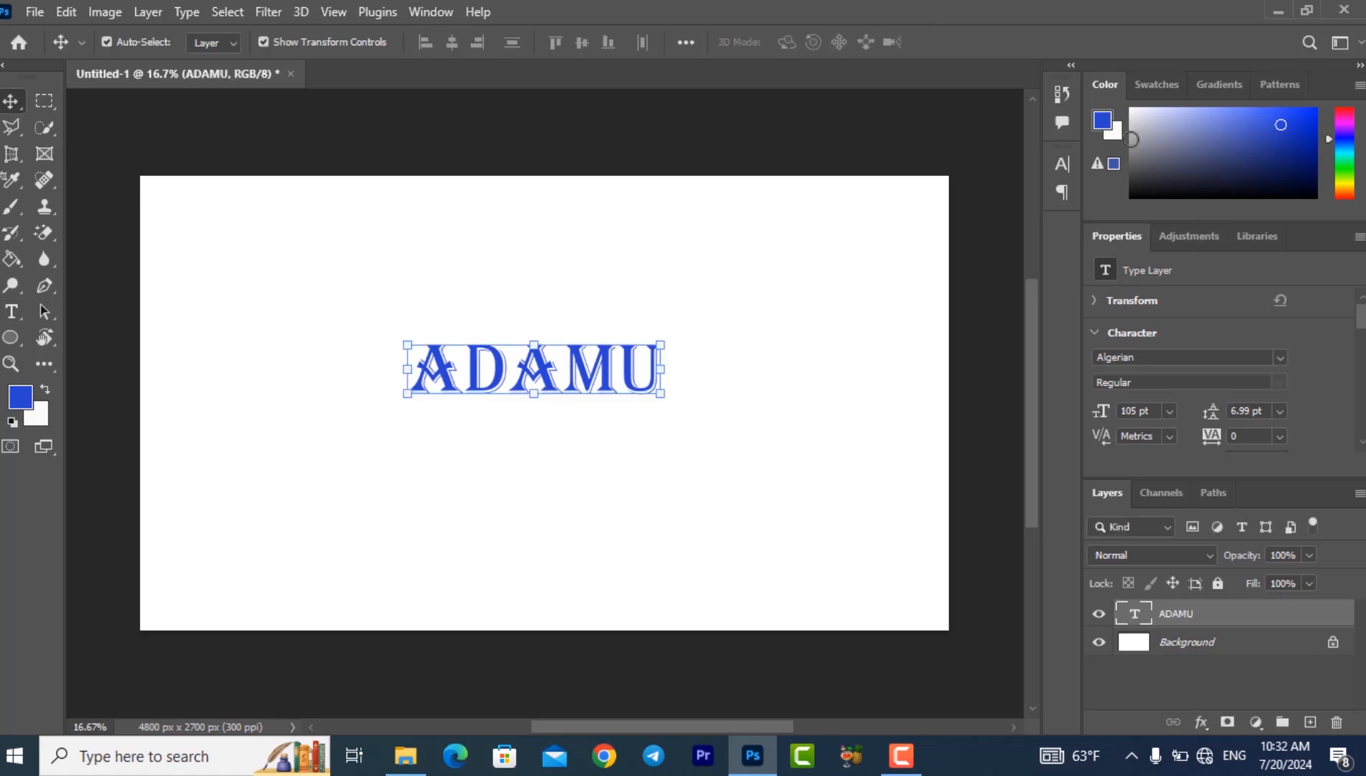
- Recolor the text layer black using a recently used color swatch
click(1063, 164)
click(1062, 164)
click(1169, 88)
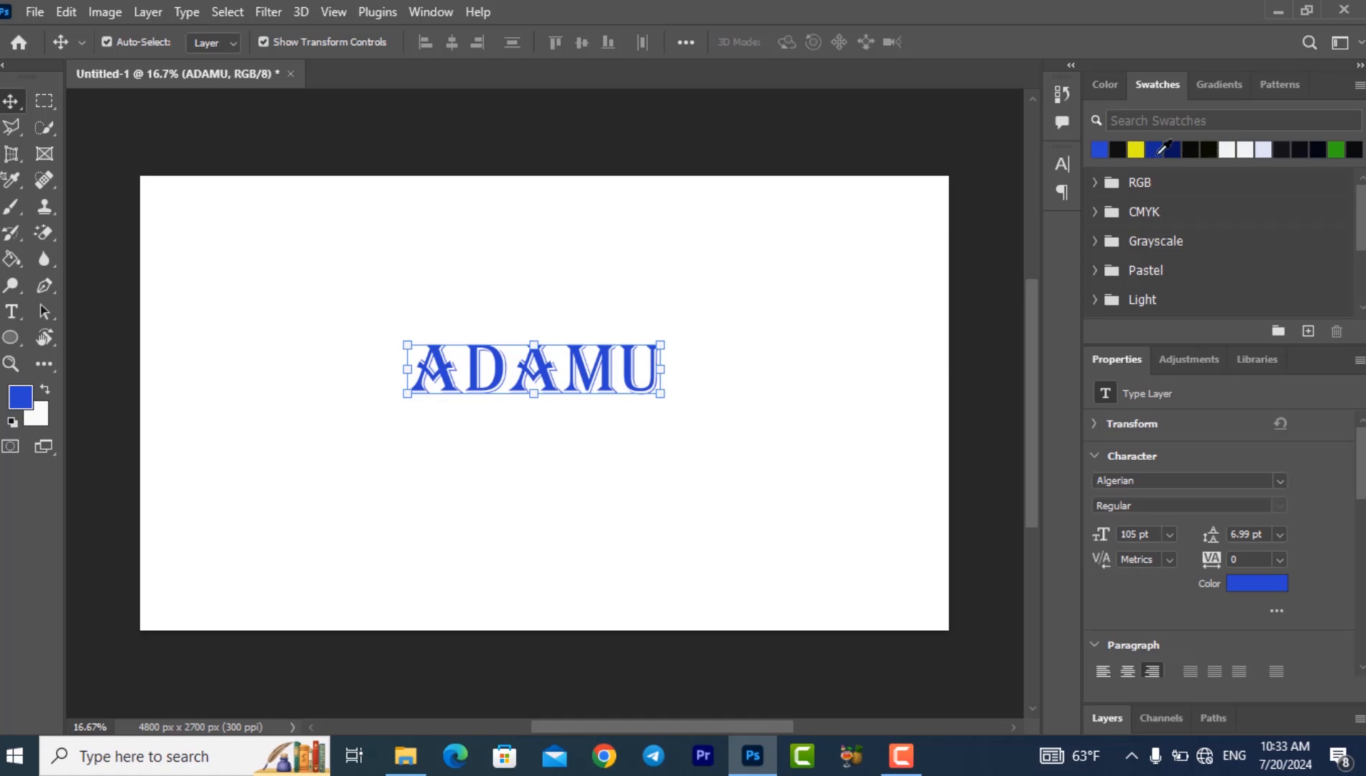
click(1119, 148)
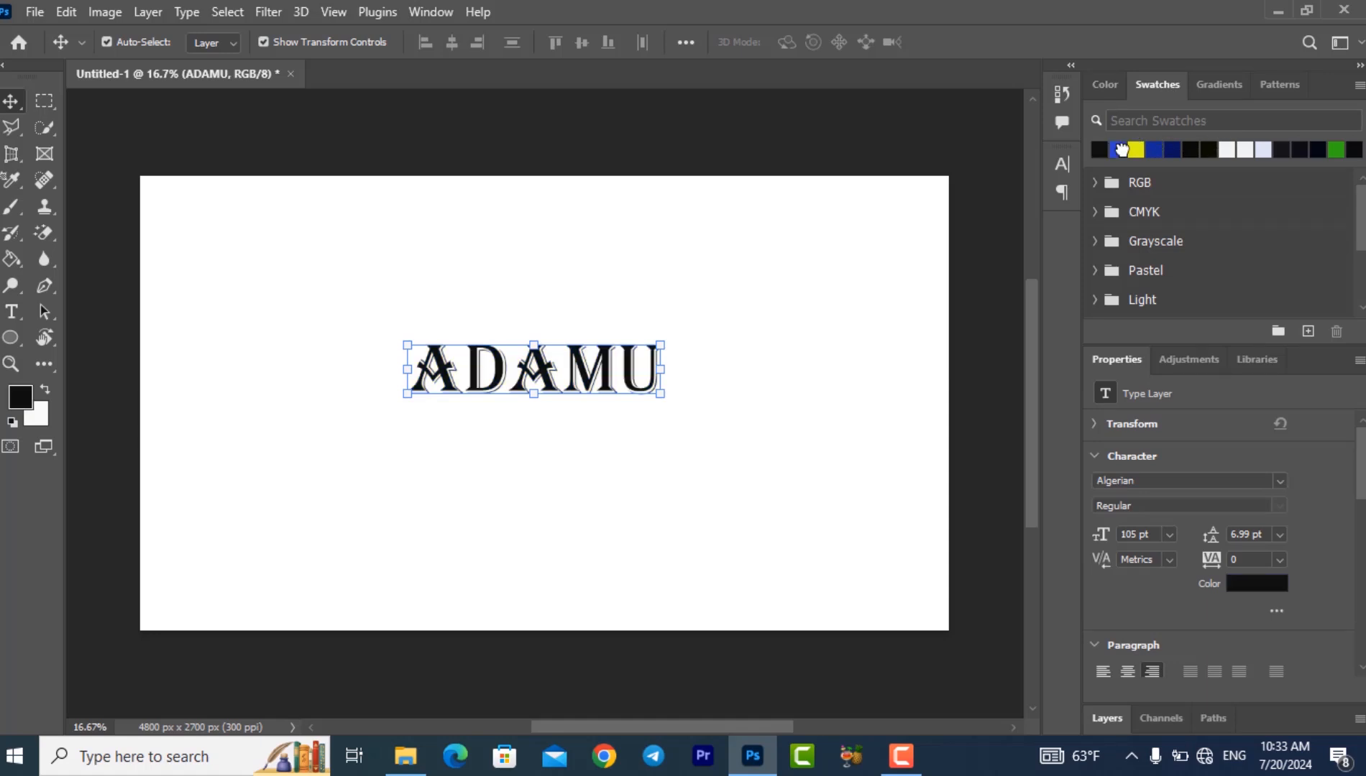
- Set the text's font to Franklin Gothic Demi and its tracking to 10
click(1065, 166)
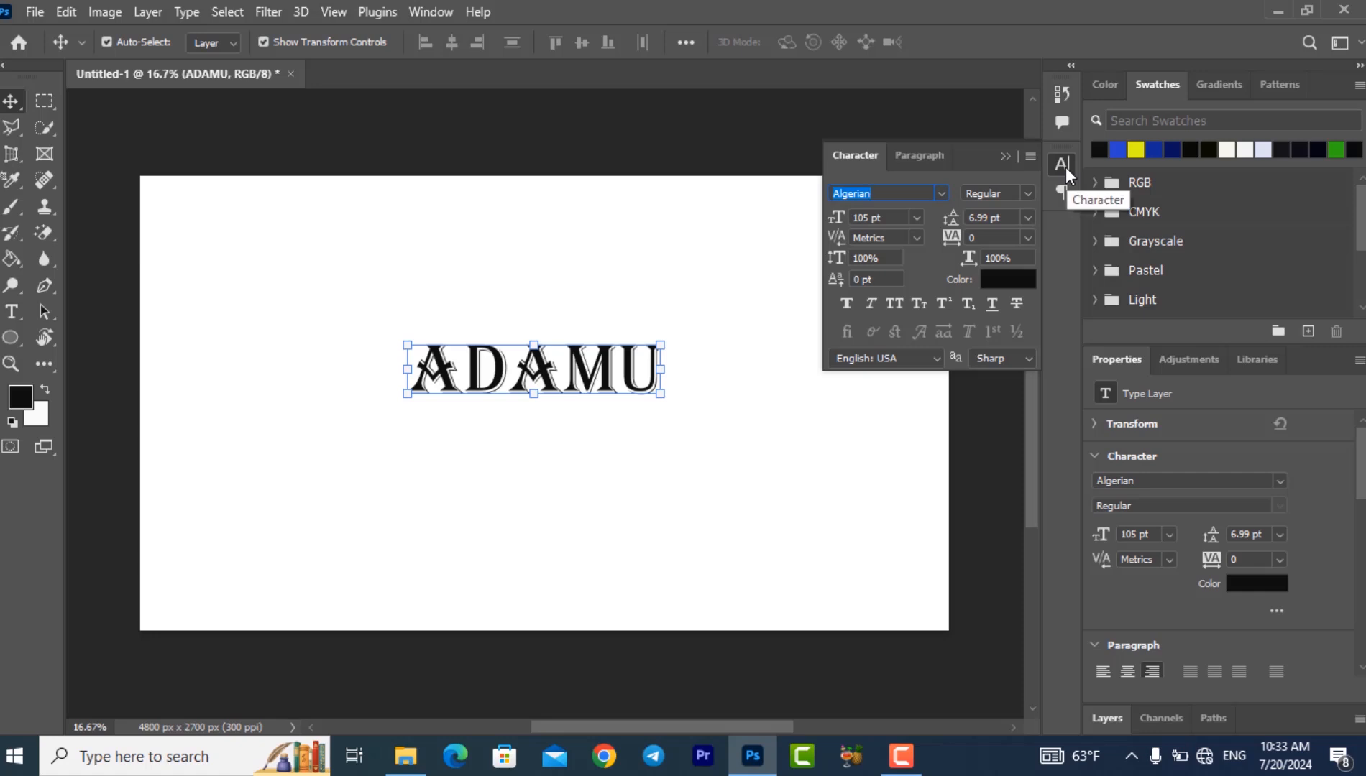
click(941, 193)
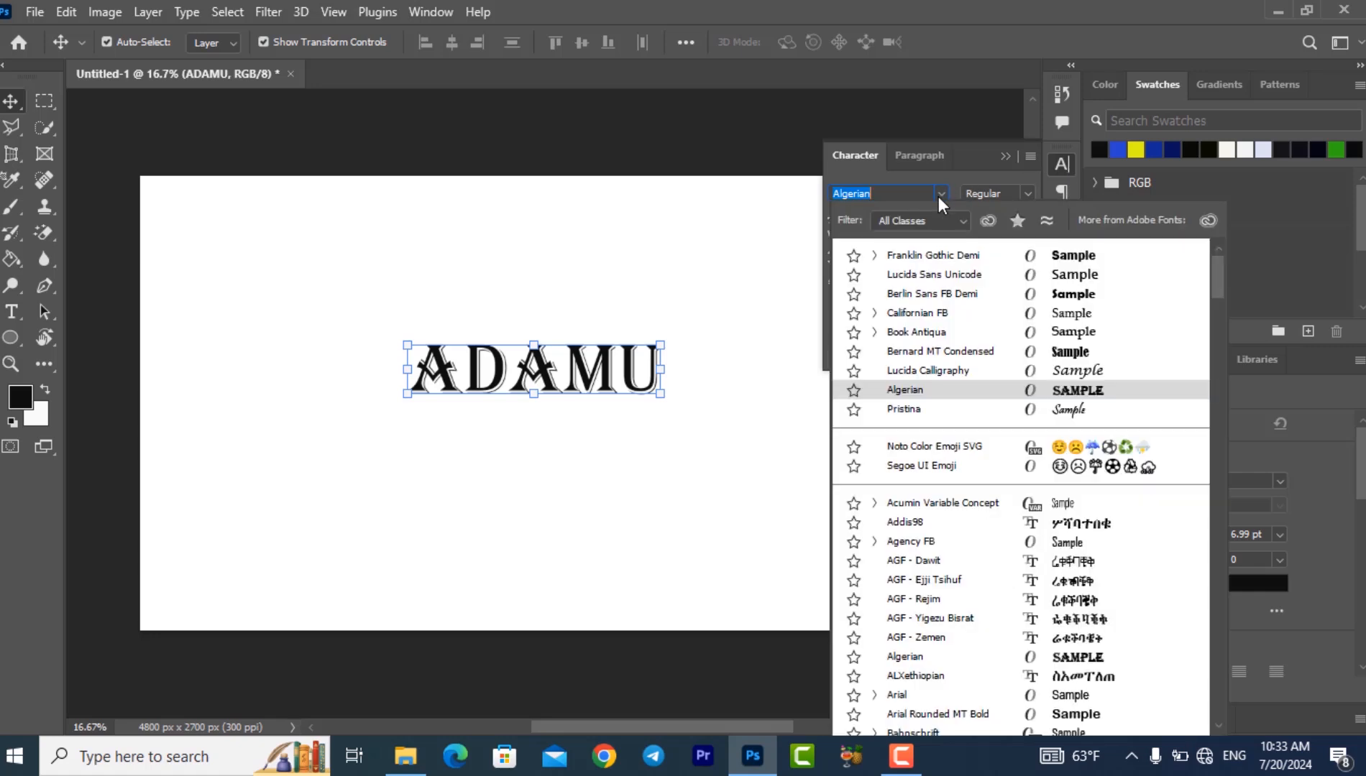
click(1011, 256)
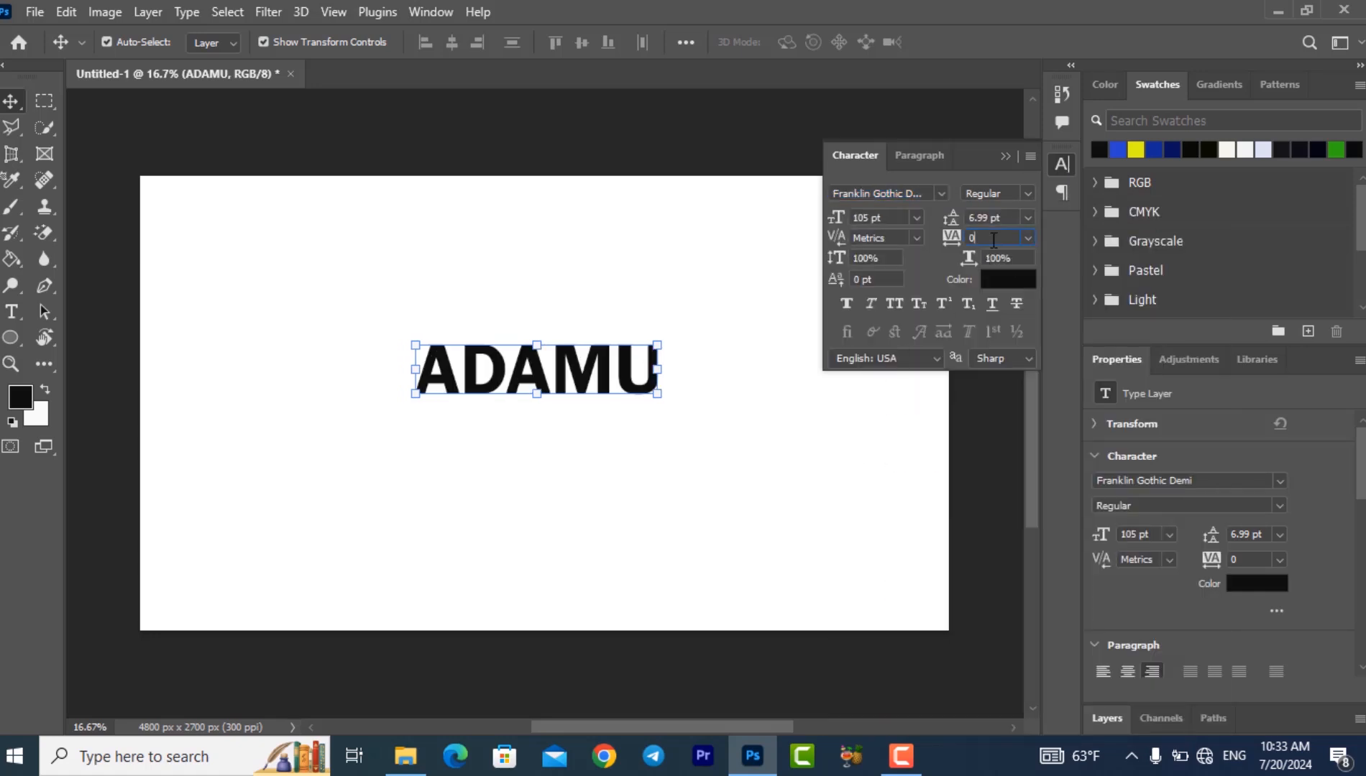
key(BackSpace)
text(10)
key(Return)
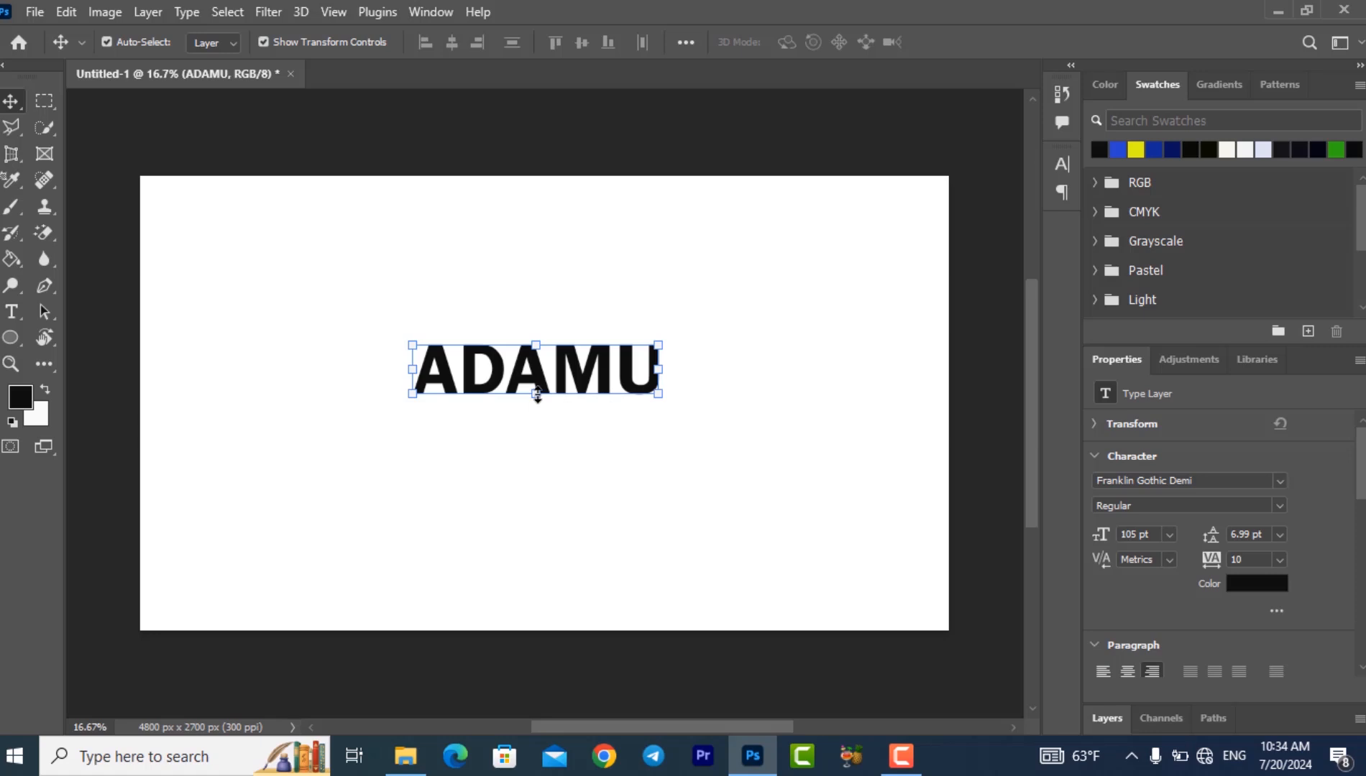
- Scale the text up proportionally to about 257 pt and place it across the middle of the canvas
drag(537, 395, 536, 474)
drag(533, 422, 556, 339)
mouse_move(545, 436)
mouse_down()
mouse_move(611, 405)
mouse_move(564, 391)
mouse_move(552, 429)
mouse_up()
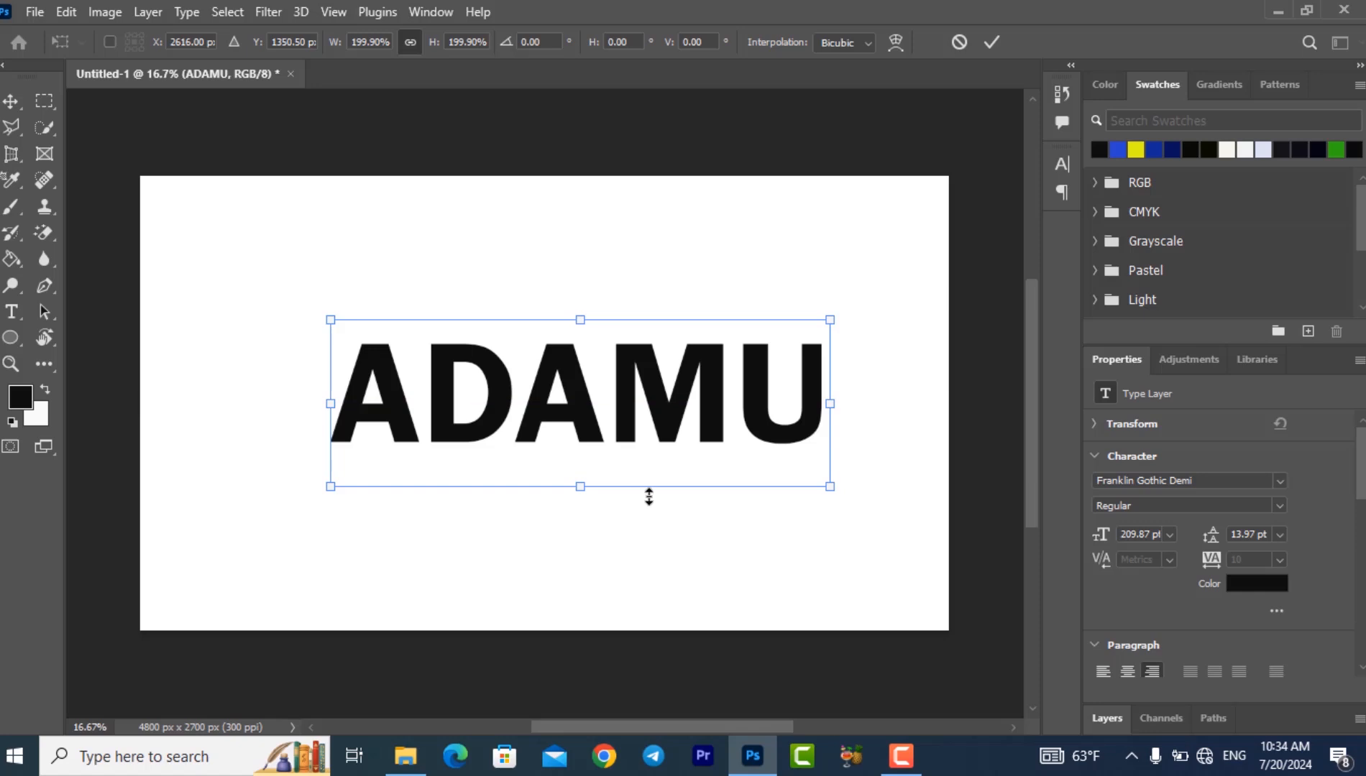
drag(583, 317, 583, 279)
key(Return)
- Show the Layers, Gradients and Character panels in the workspace
click(431, 11)
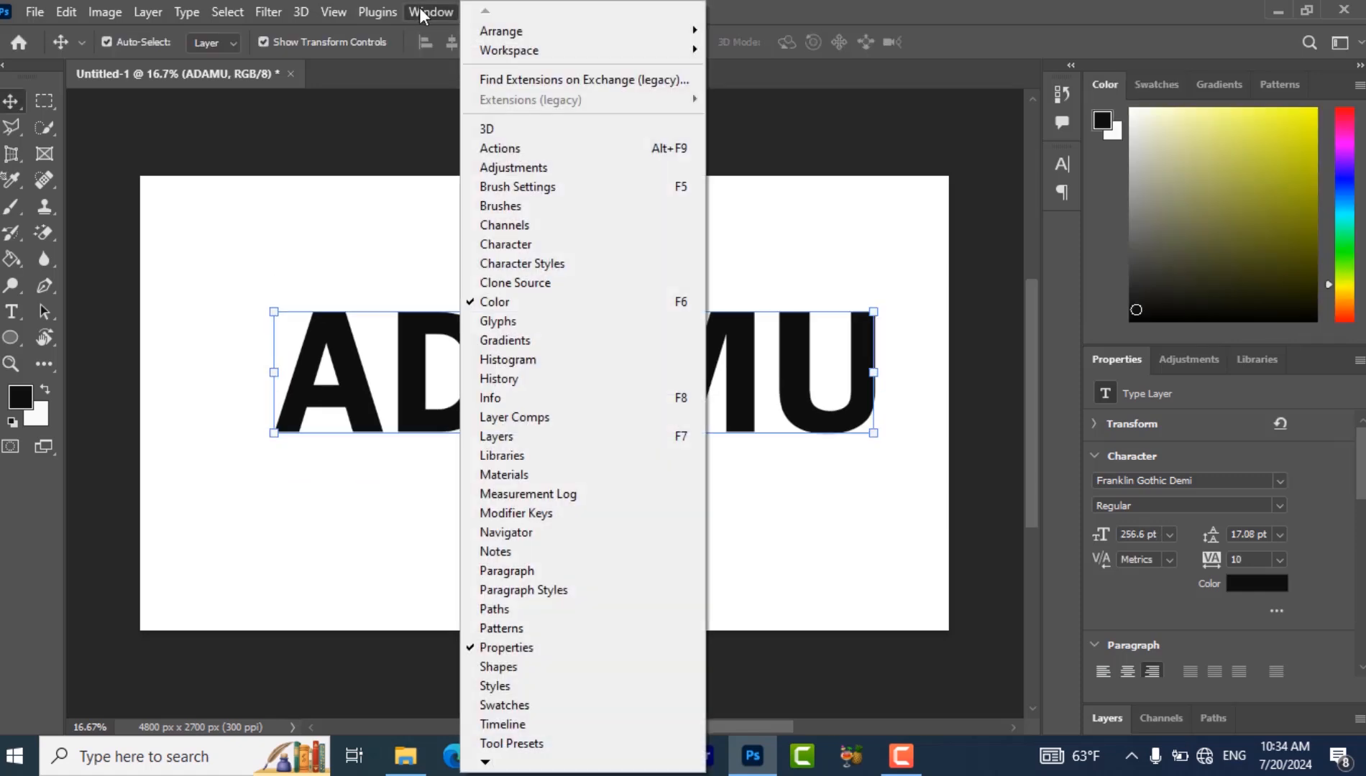
click(530, 445)
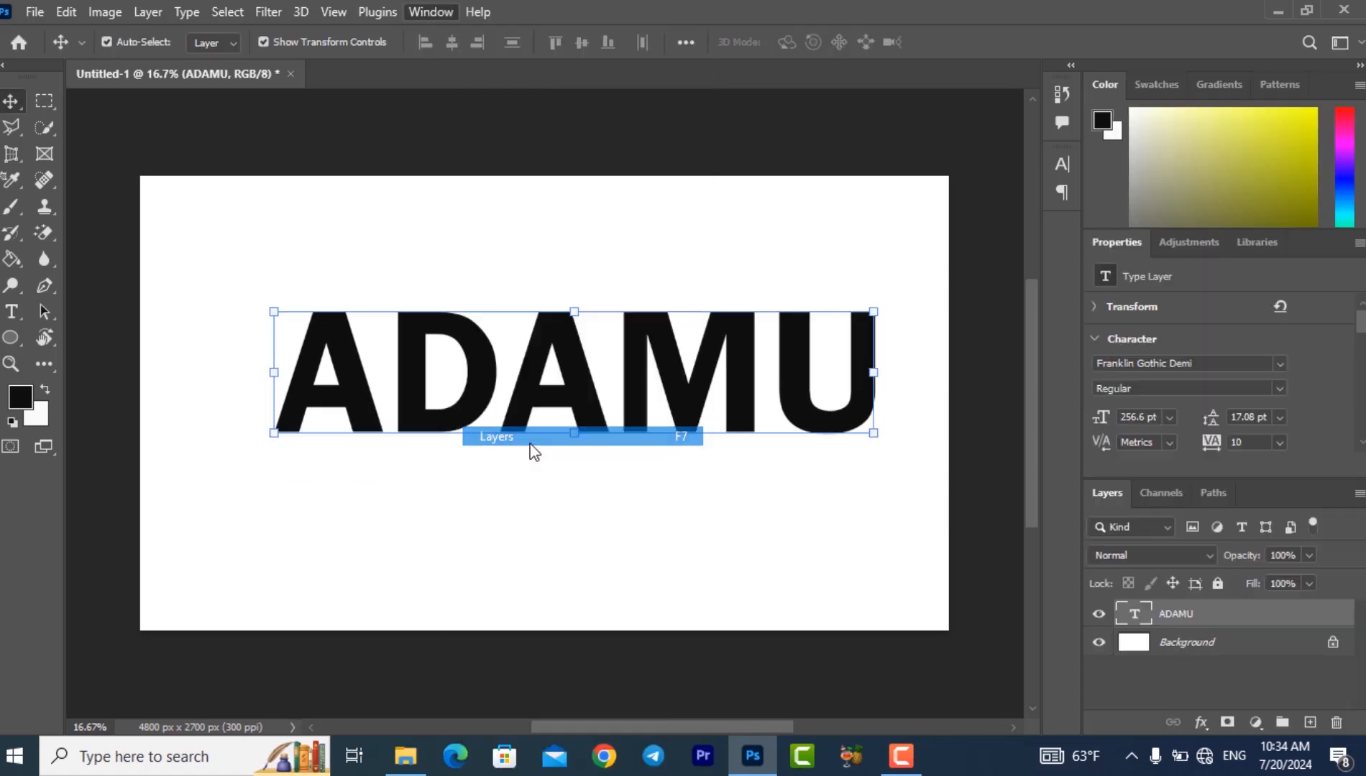
click(425, 12)
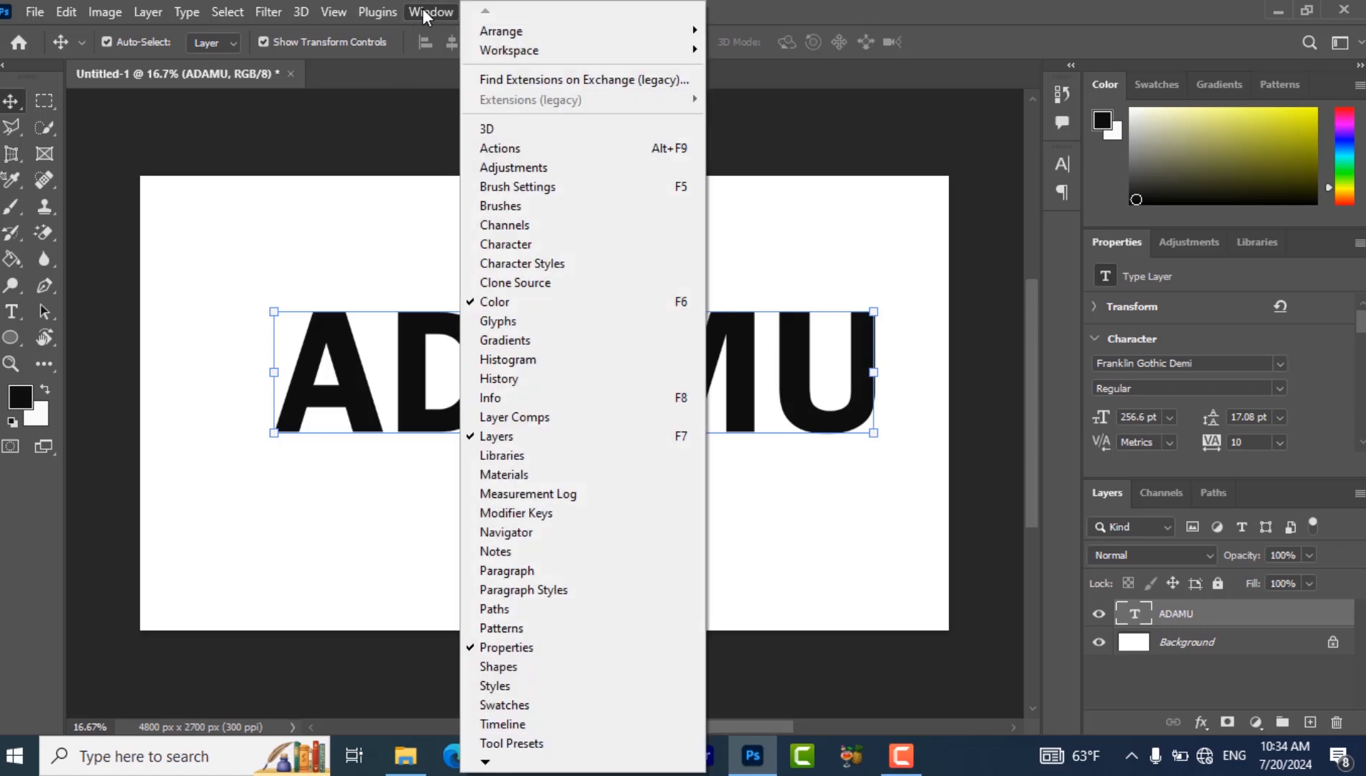
click(521, 340)
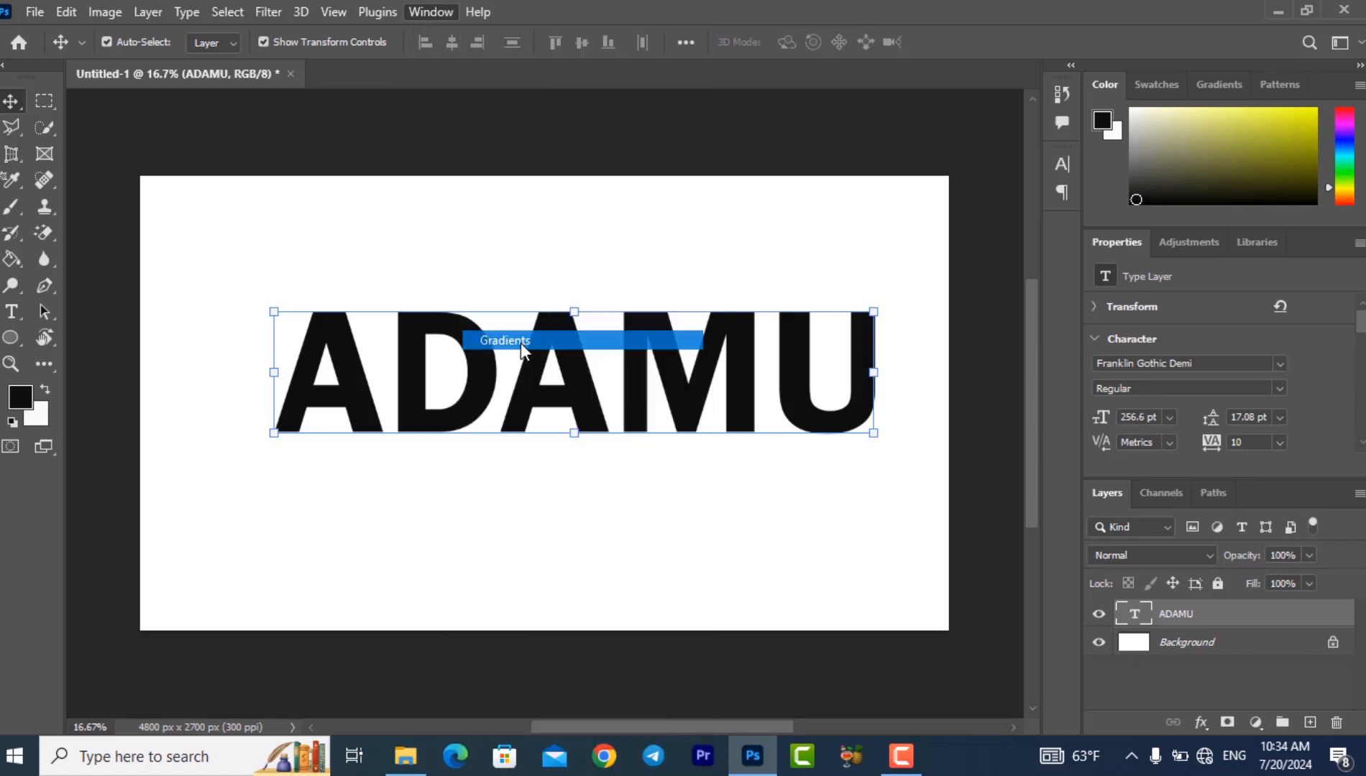
click(419, 4)
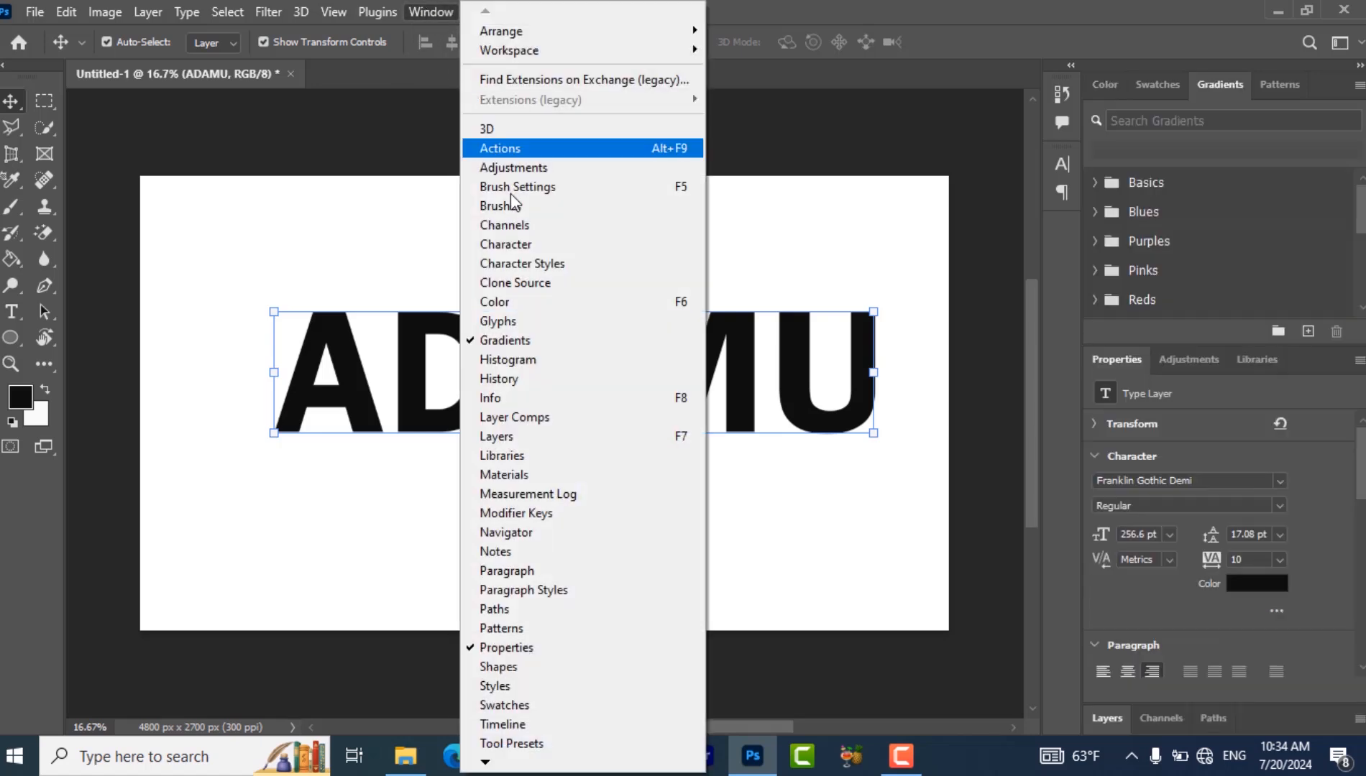
click(540, 244)
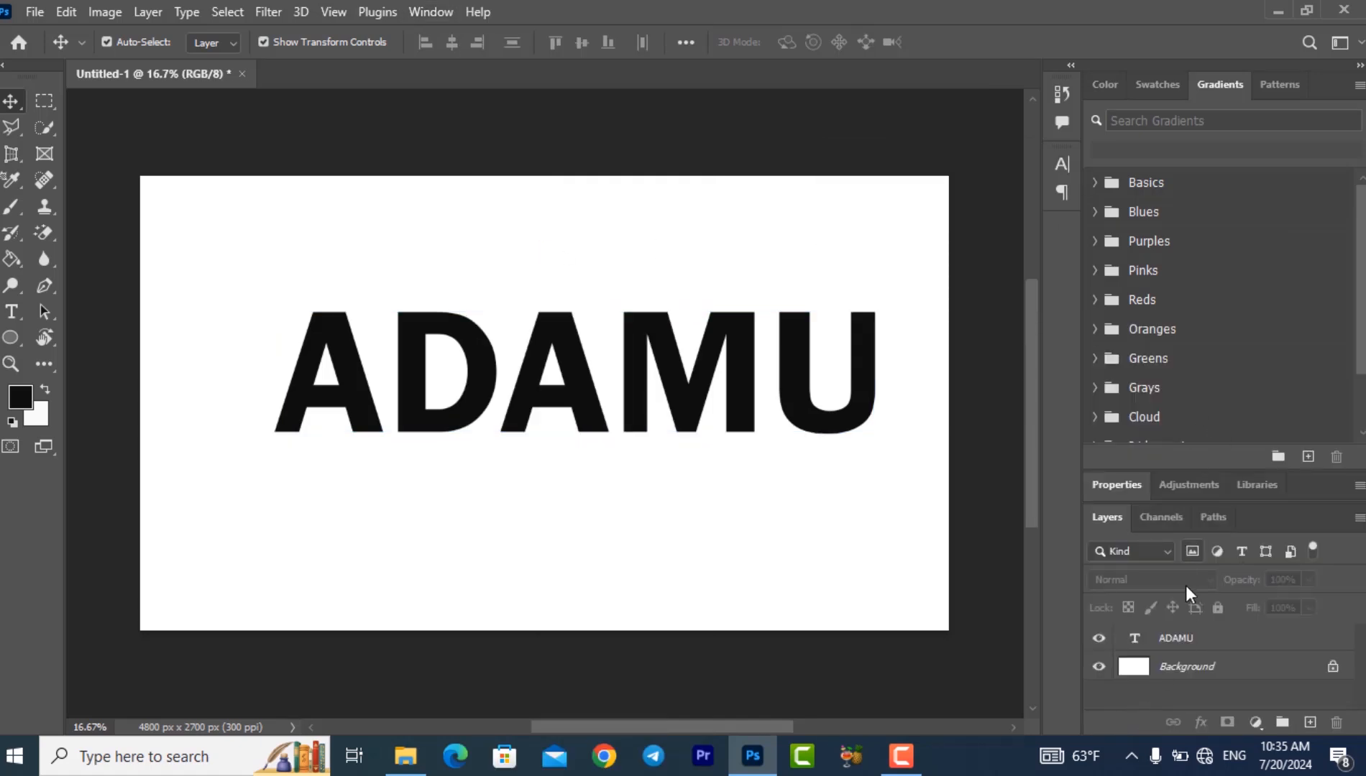
- Rasterize the text layer into a pixel layer and deselect it on the canvas
click(1202, 644)
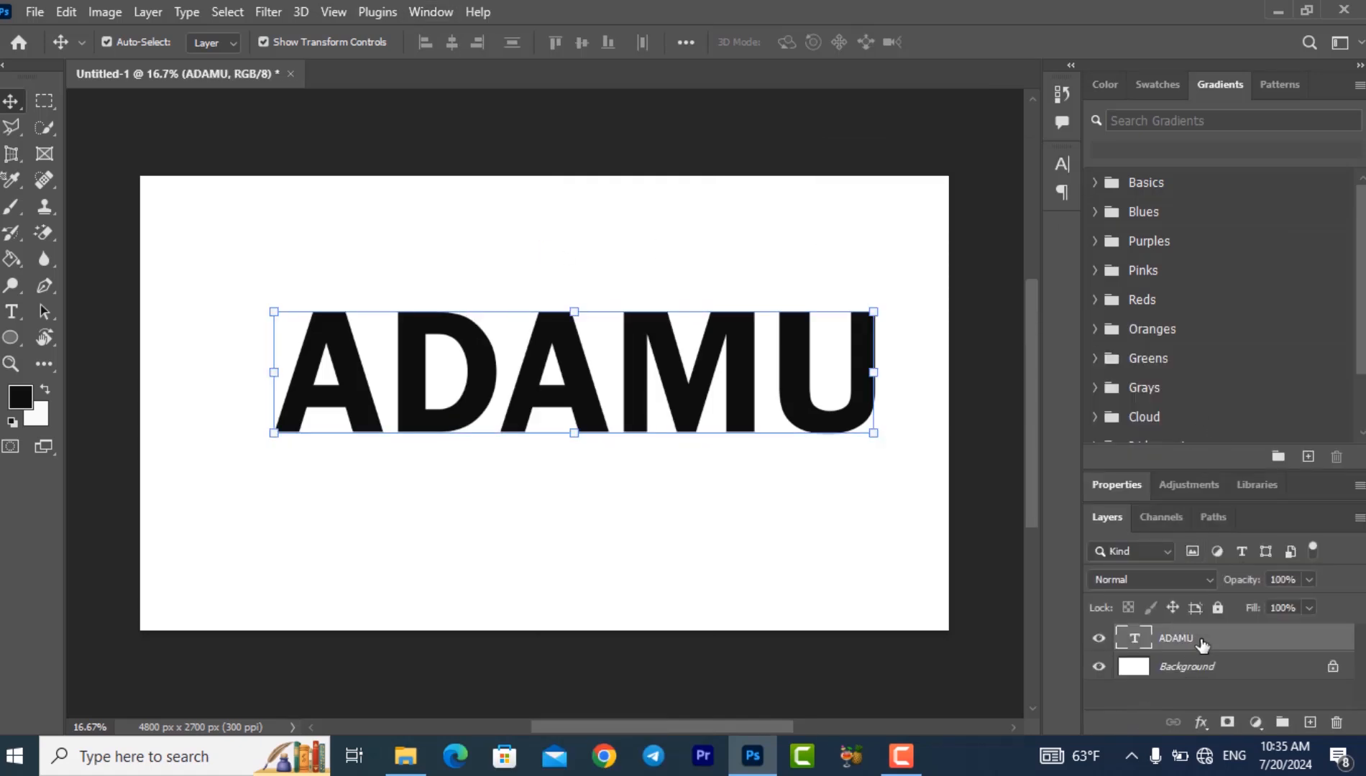
right_click(1203, 645)
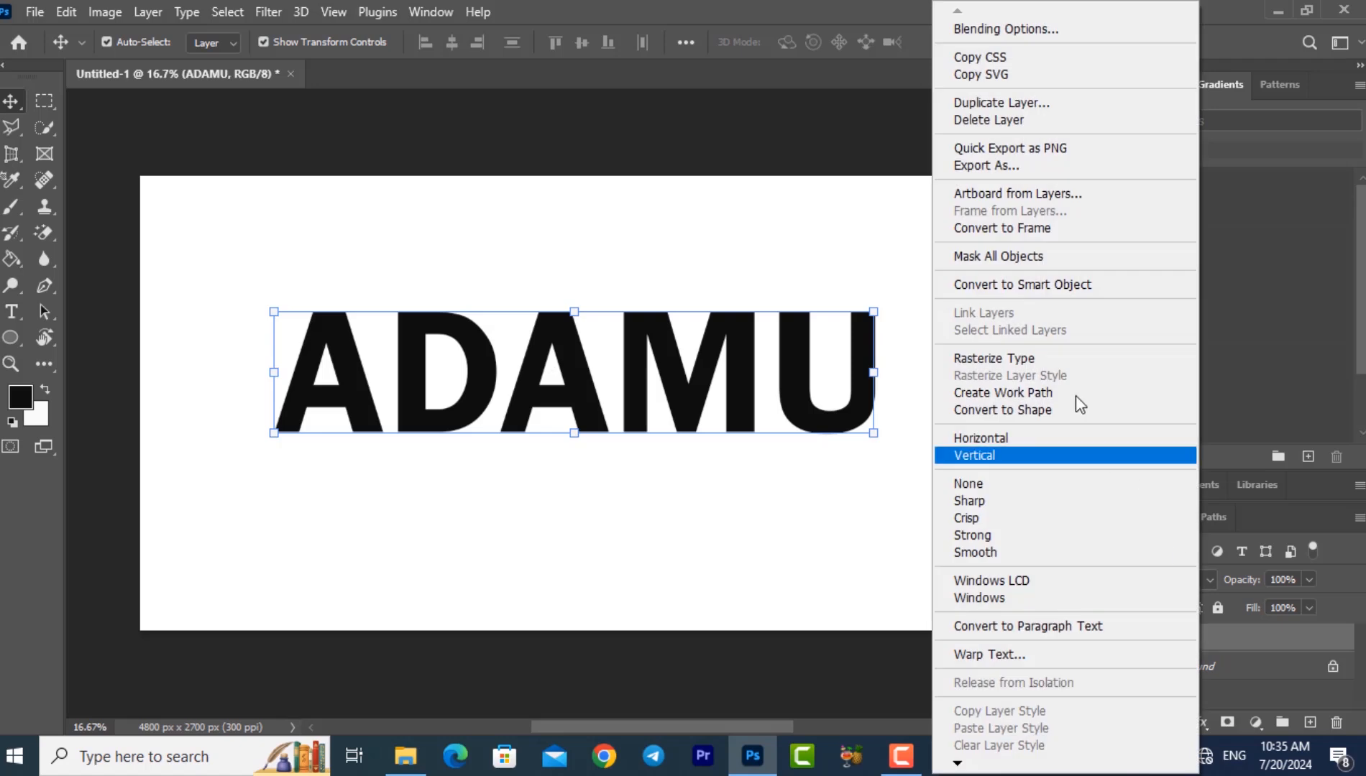
click(1033, 359)
click(768, 541)
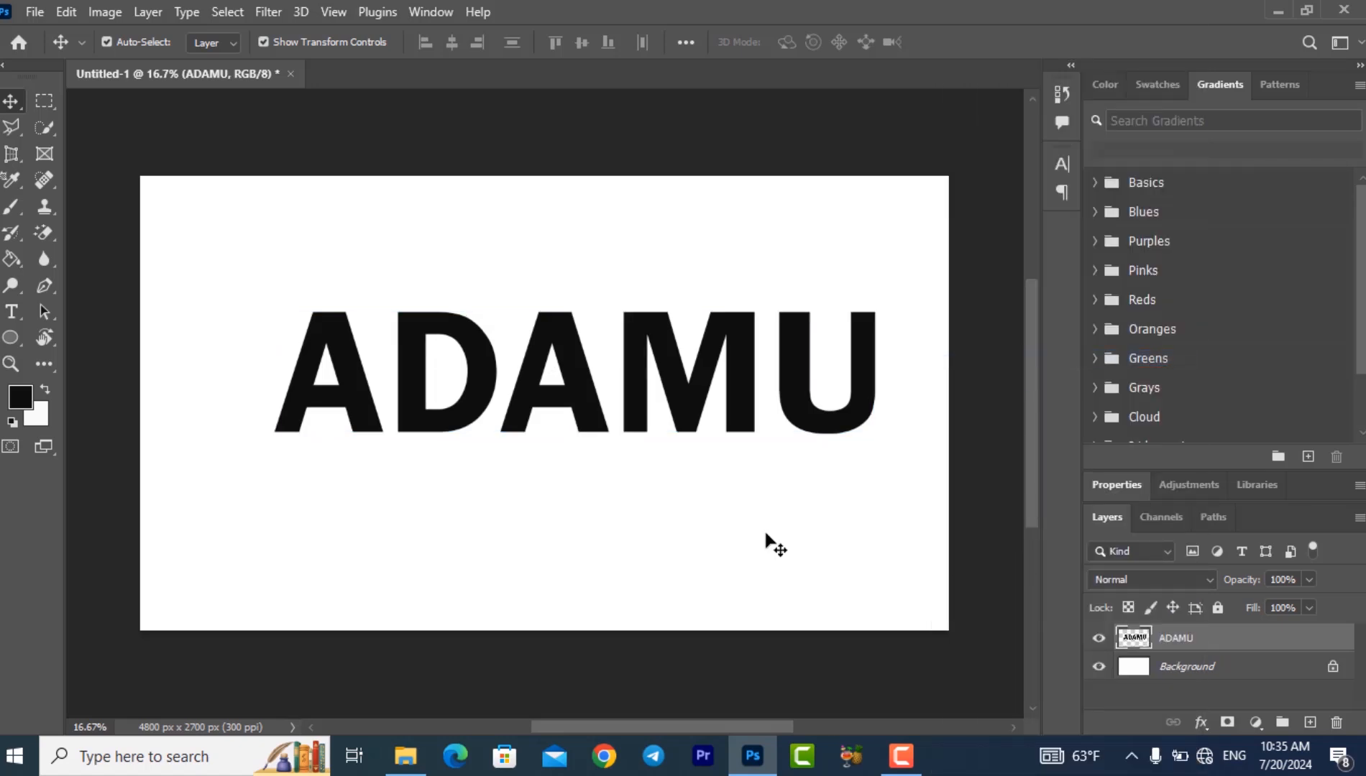
- Select the first letter A with the Rectangular Marquee and cut it from the text layer onto its own layer
click(37, 101)
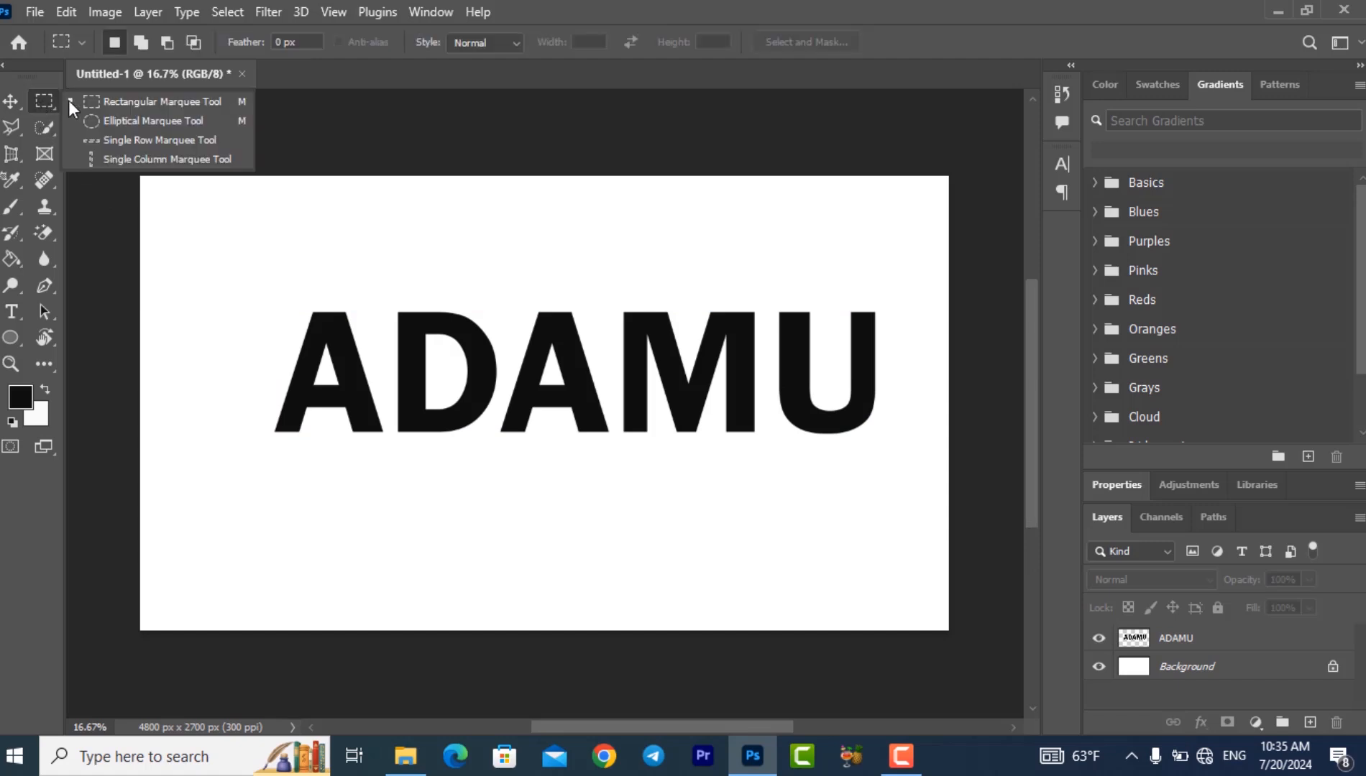
click(130, 102)
drag(266, 436, 388, 300)
right_click(388, 372)
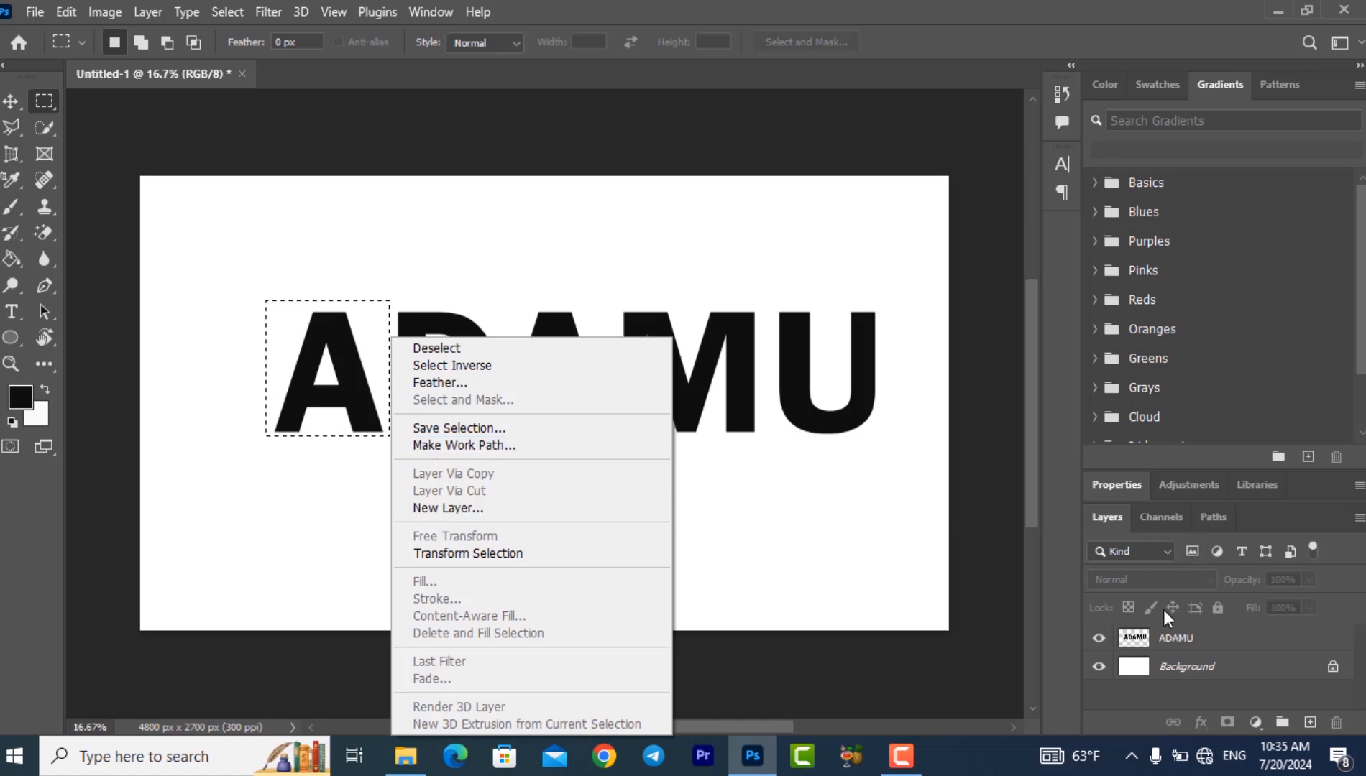
click(1180, 636)
click(1186, 649)
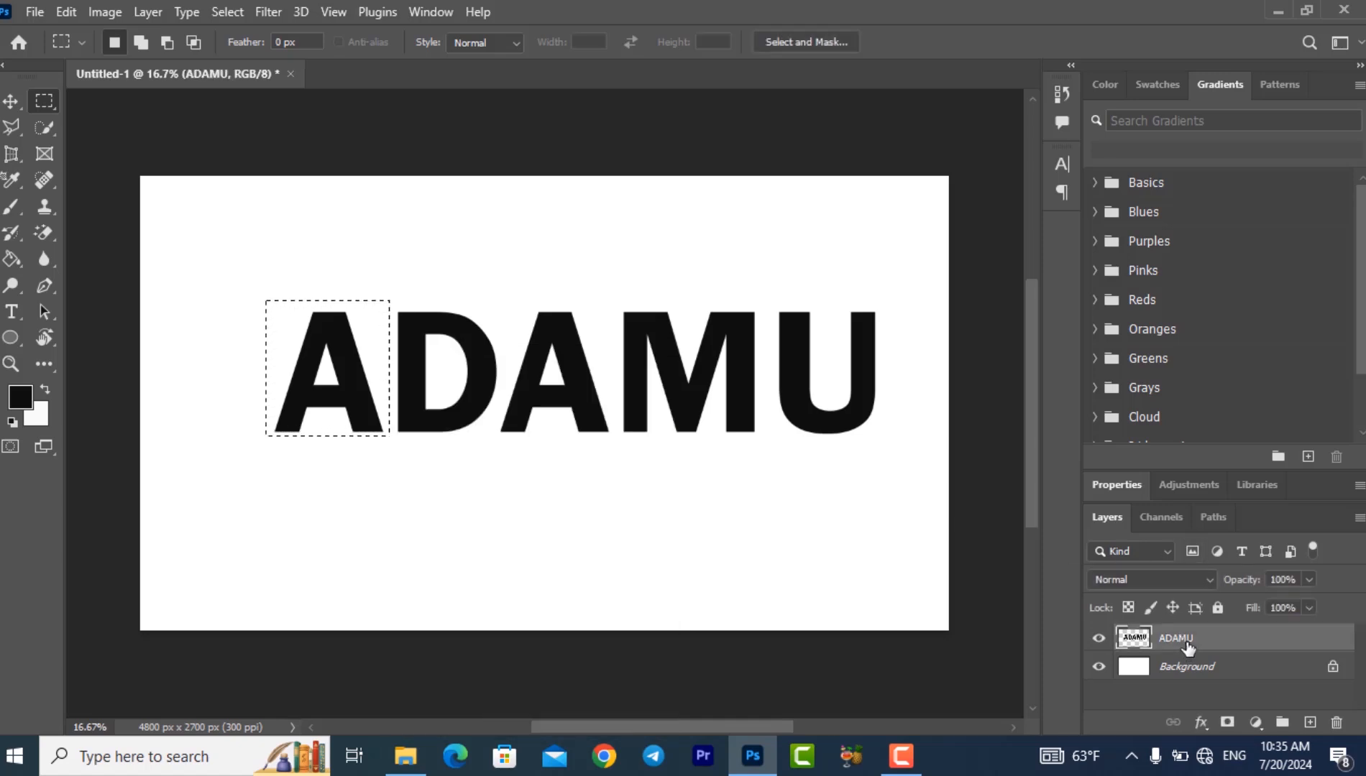
right_click(395, 384)
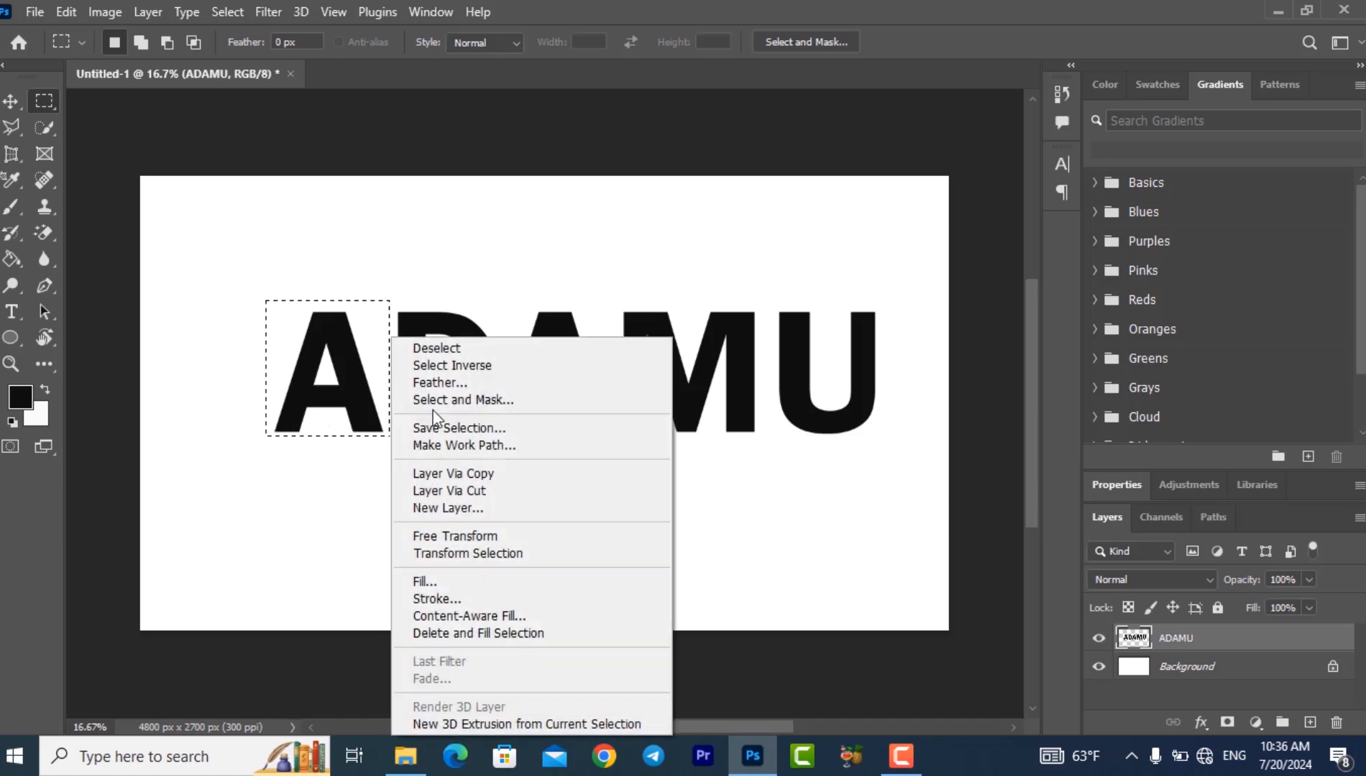
click(498, 494)
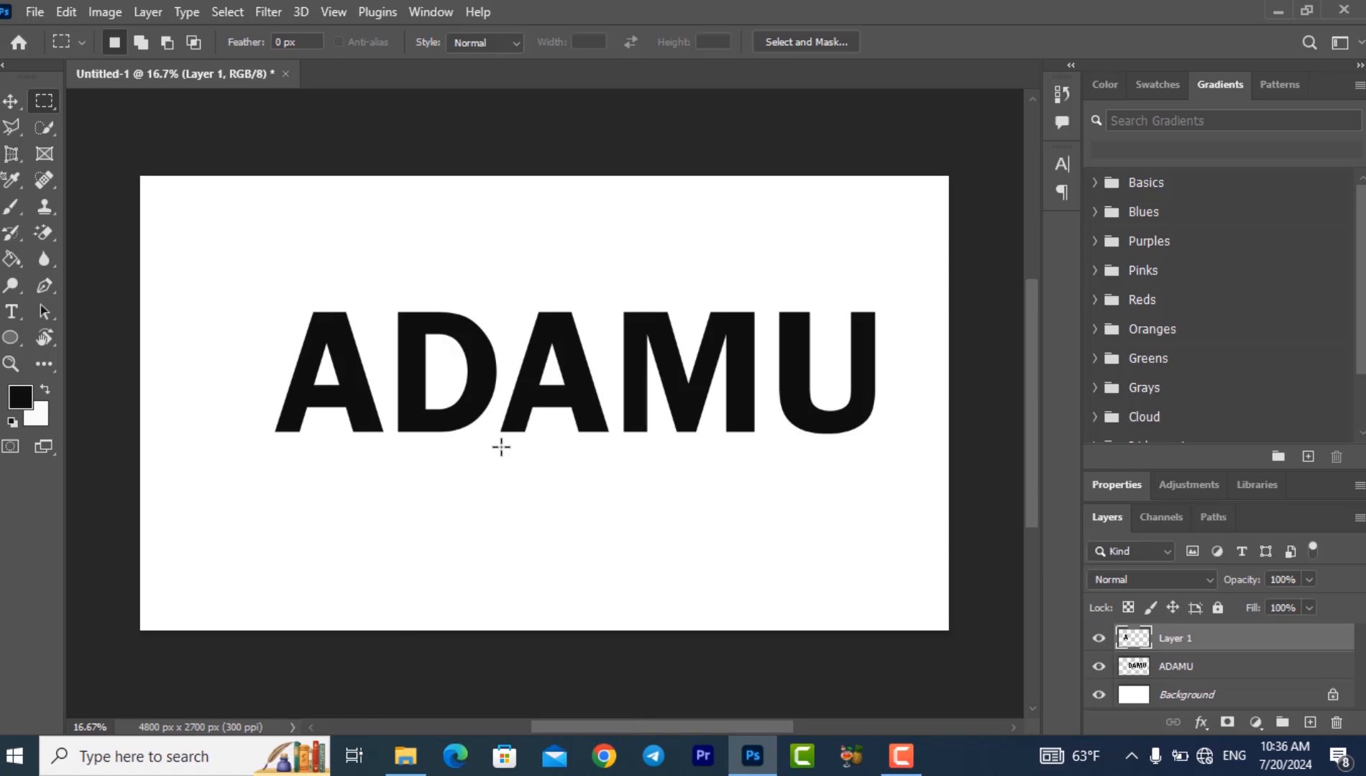
- Marquee the second A in the word, cut it from the text layer onto its own layer, and deselect all layers
drag(497, 450, 516, 373)
drag(499, 443, 616, 298)
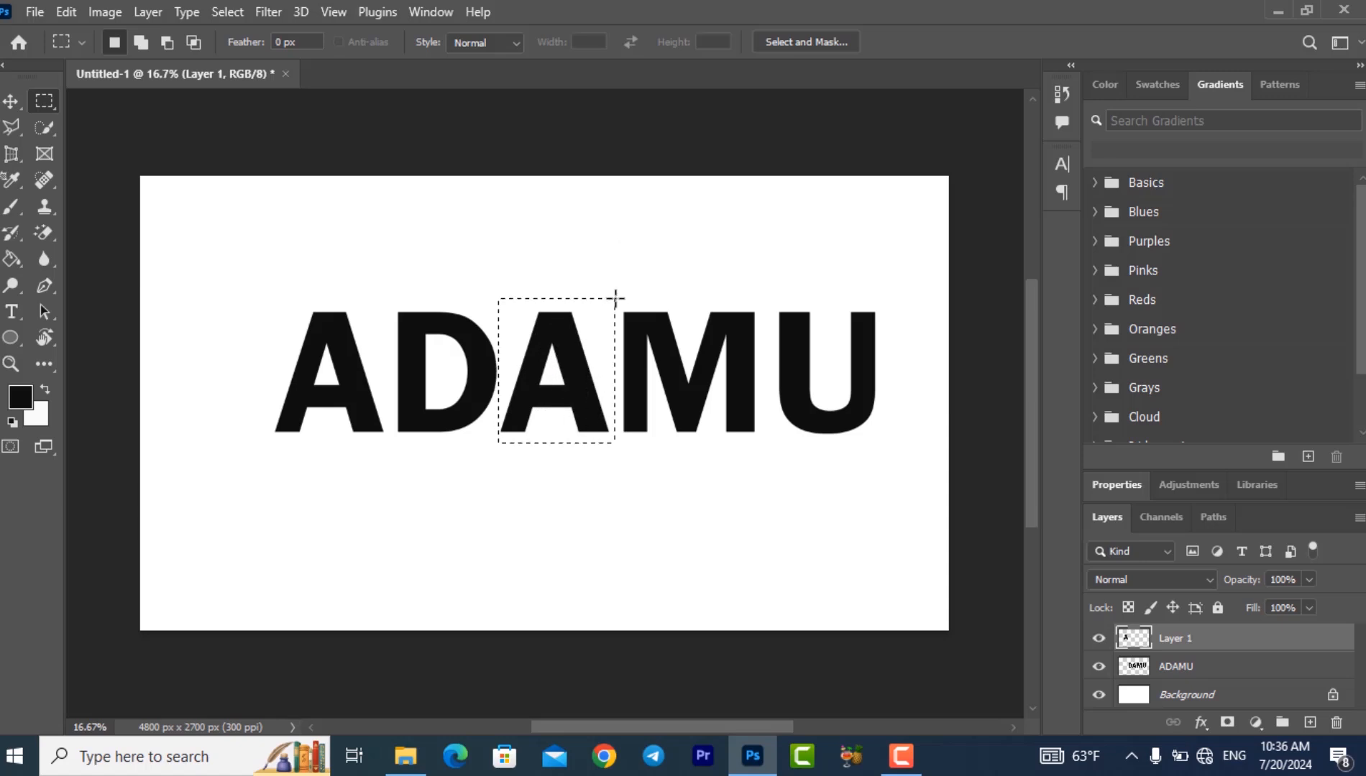
click(1177, 669)
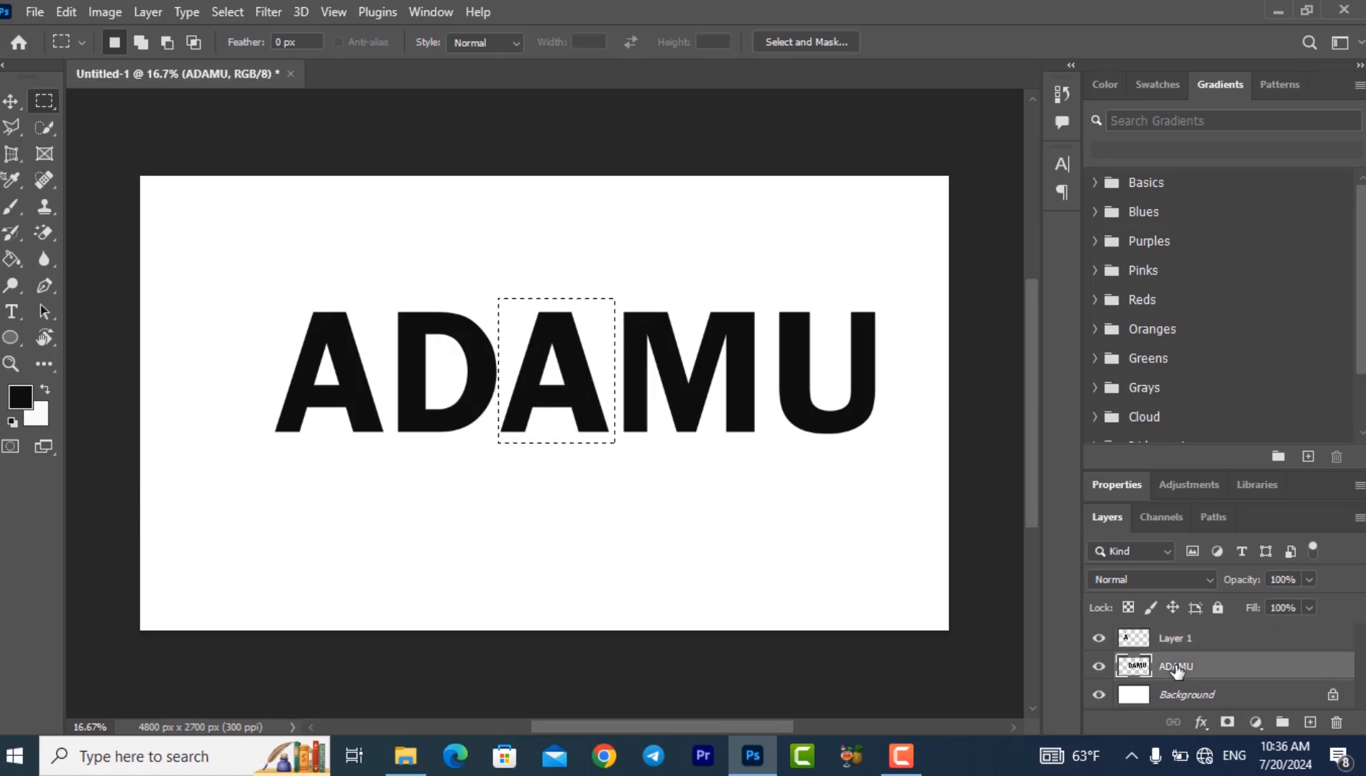
right_click(618, 378)
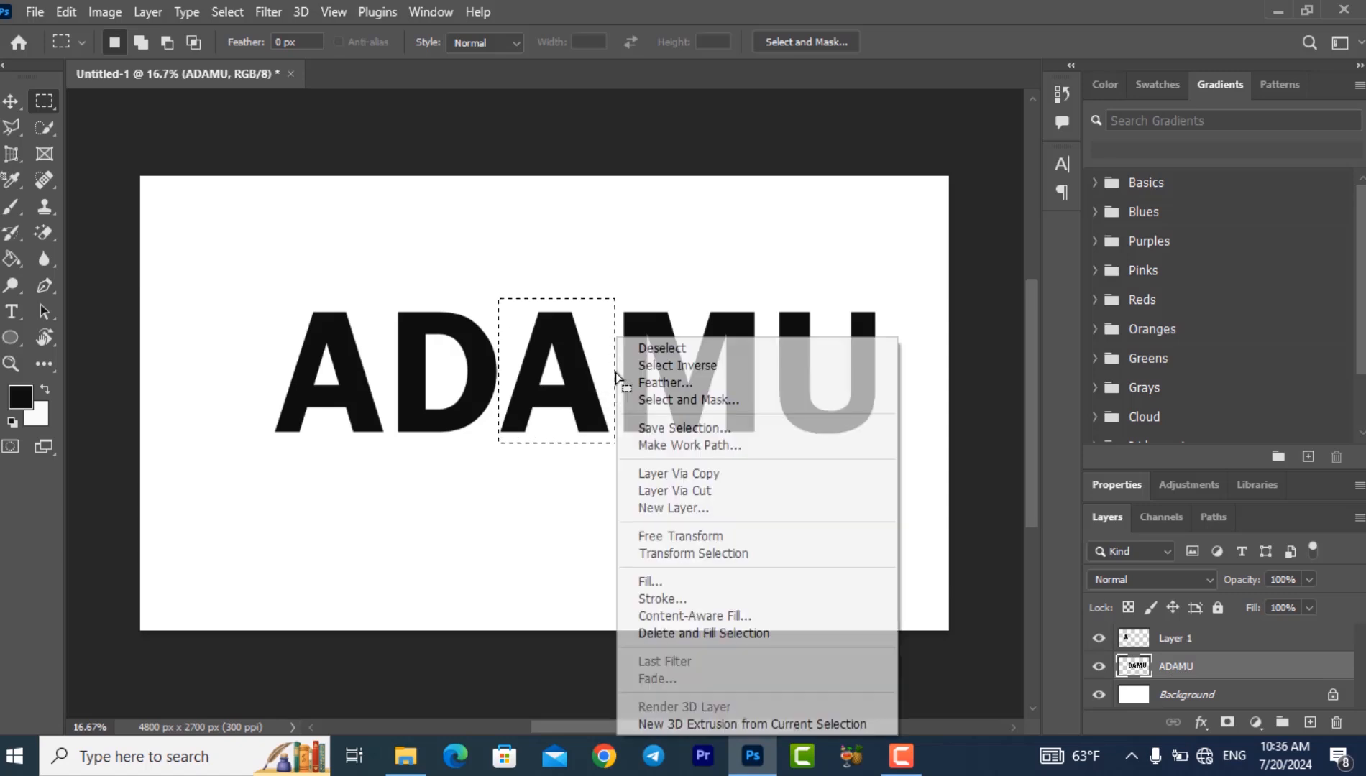
click(685, 491)
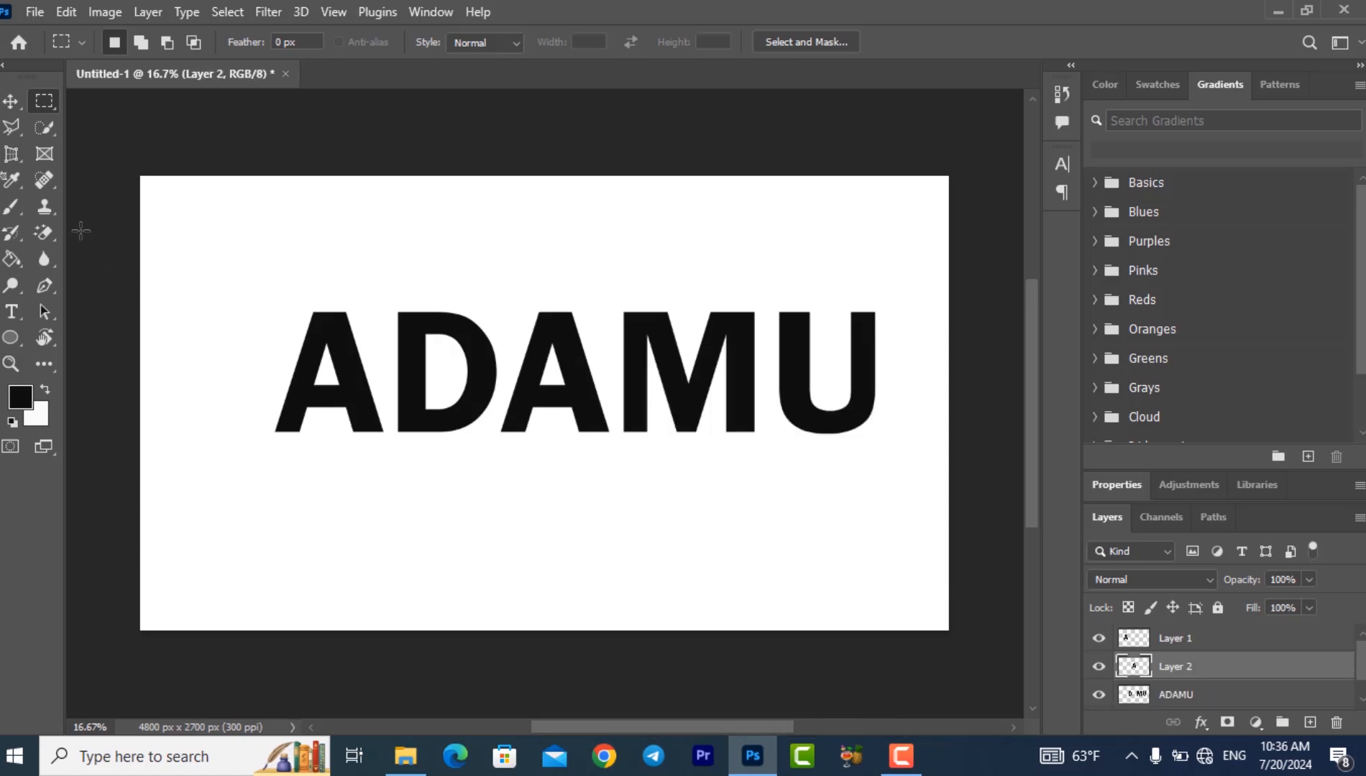
click(10, 100)
click(559, 478)
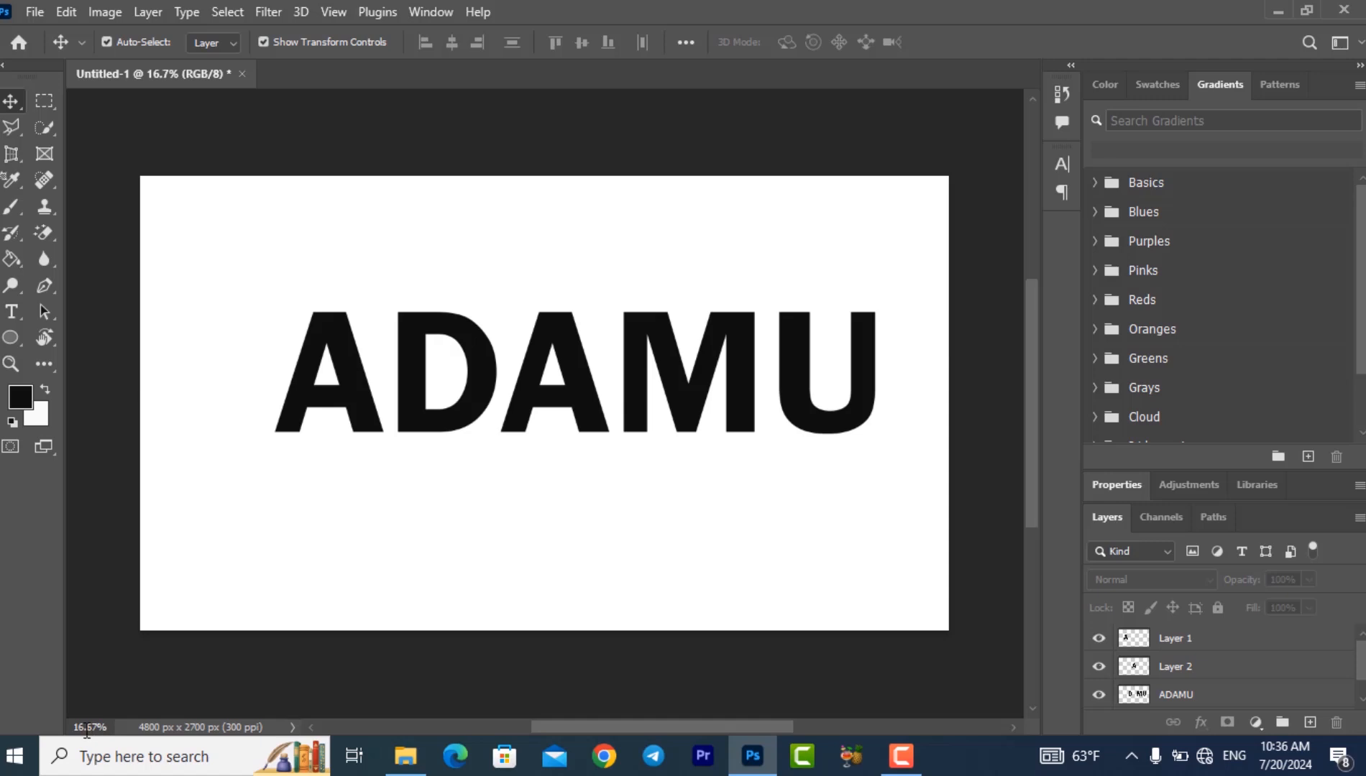
- Draw a closed Pen path as a slanted strip along the inner edge of the first A's left leg and convert it to a shape
text(00)
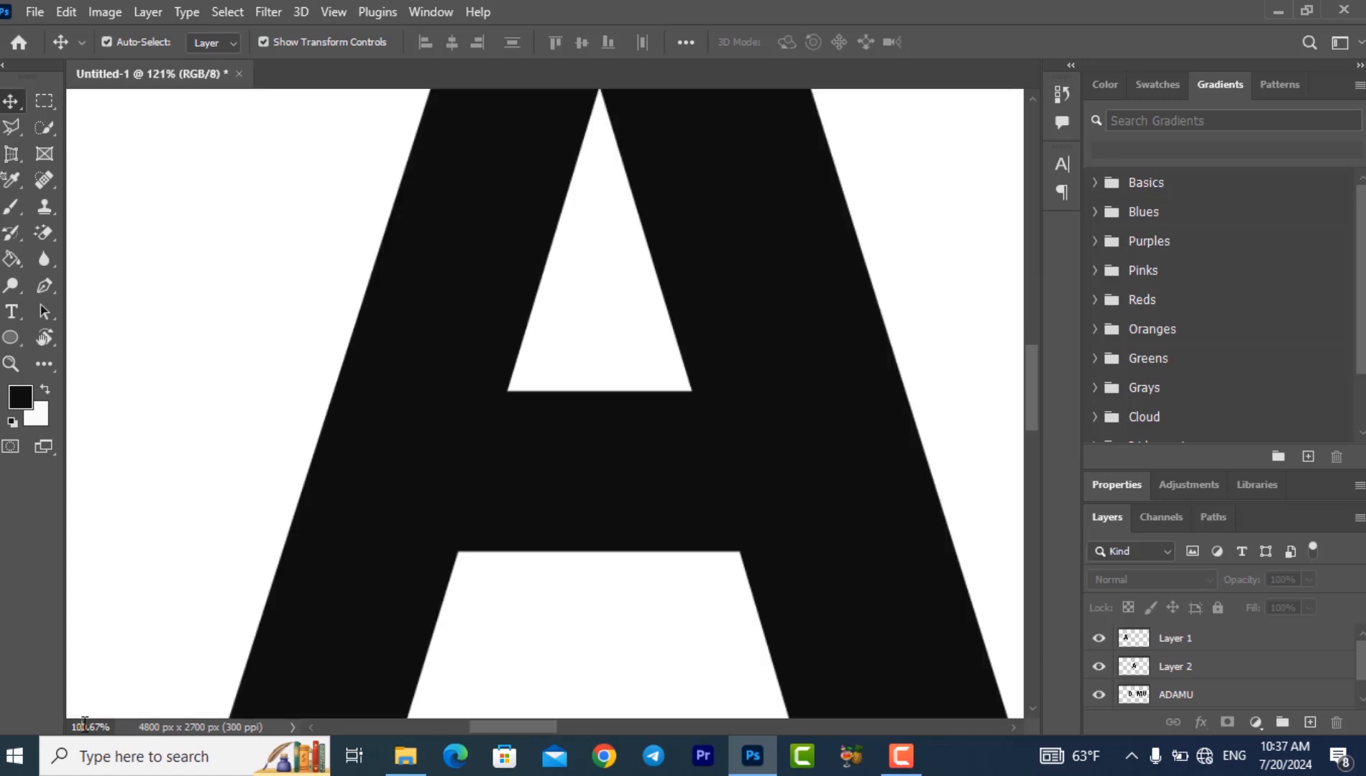
key(Return)
right_click(53, 288)
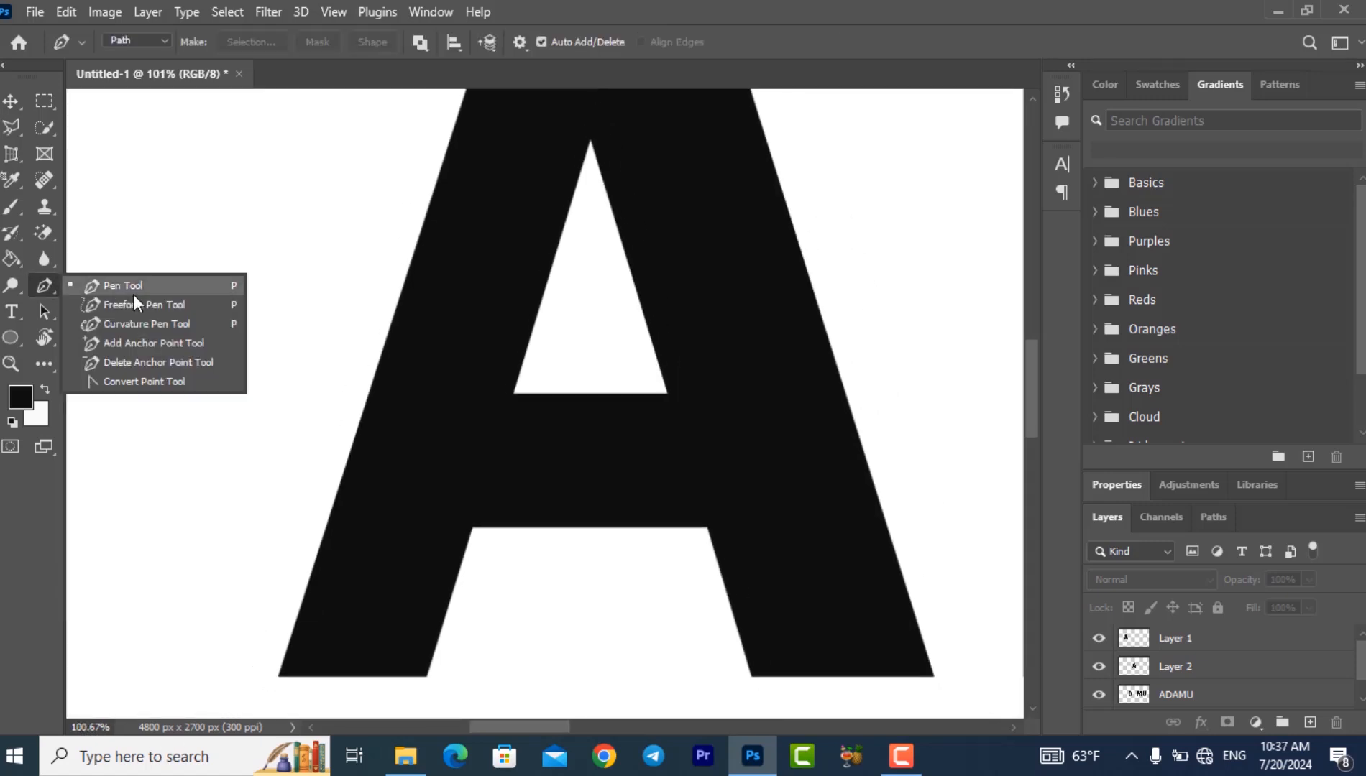
click(134, 296)
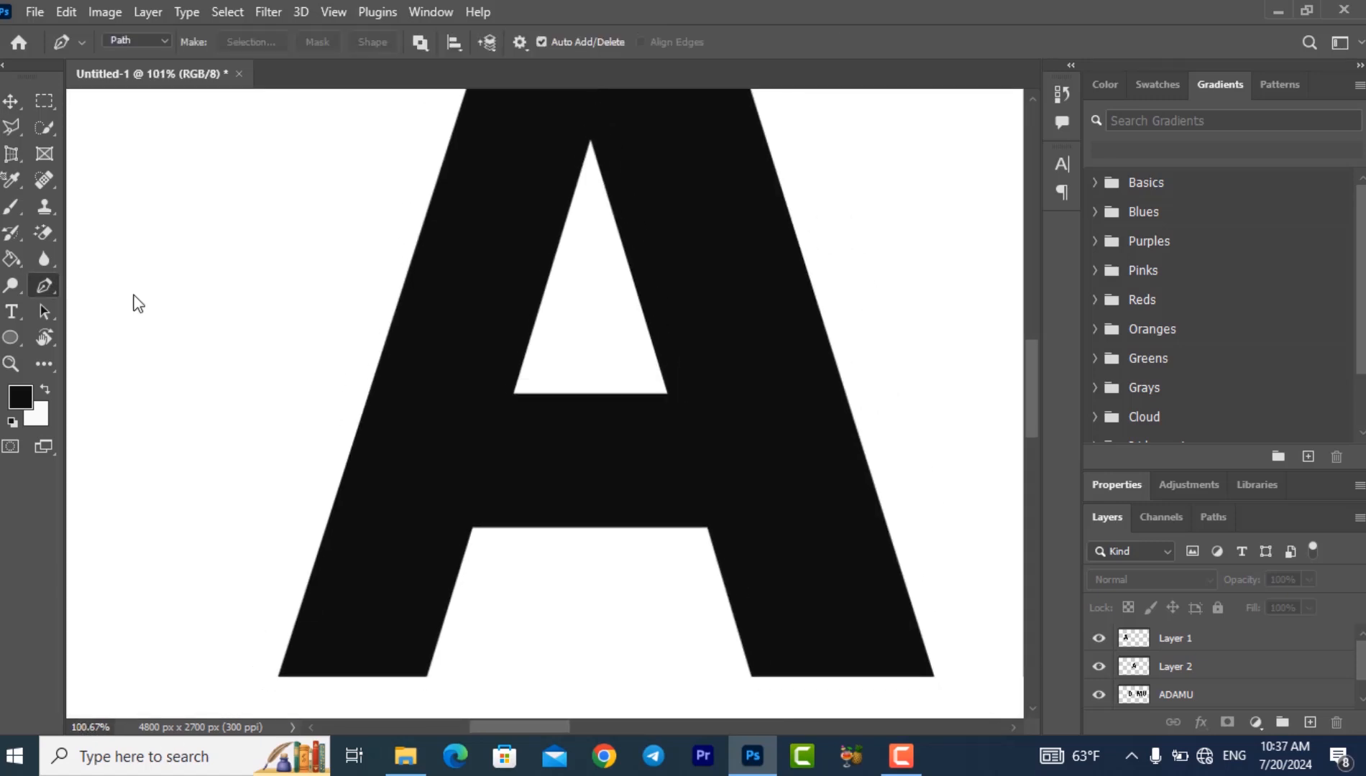
click(590, 142)
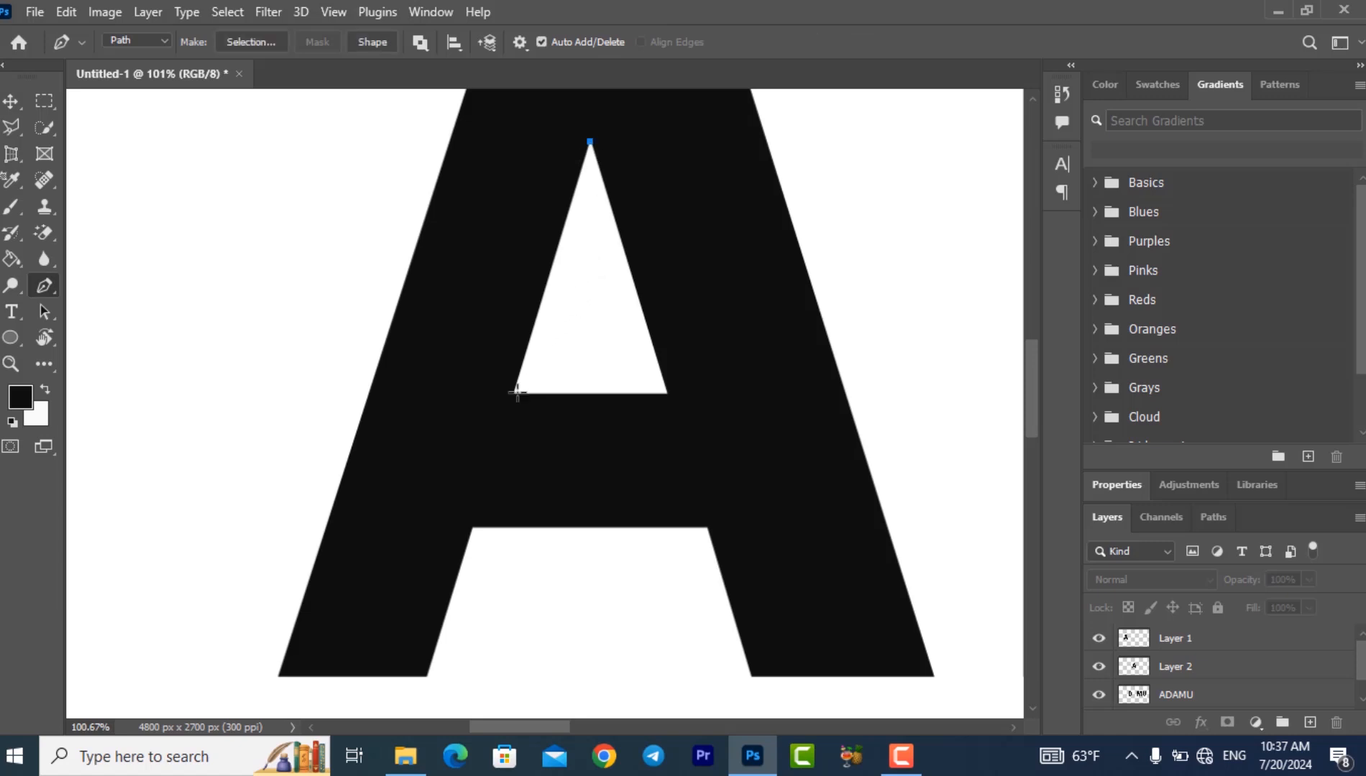
click(427, 677)
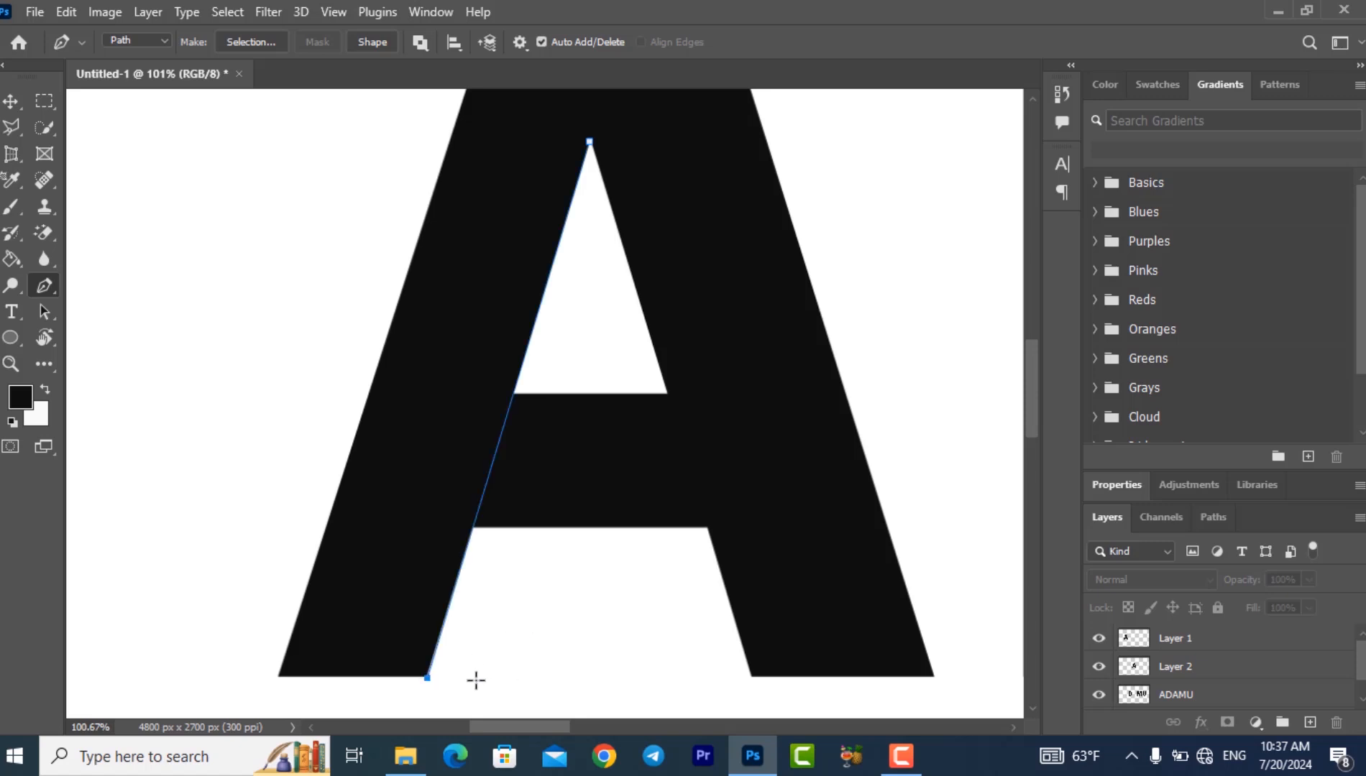
click(485, 677)
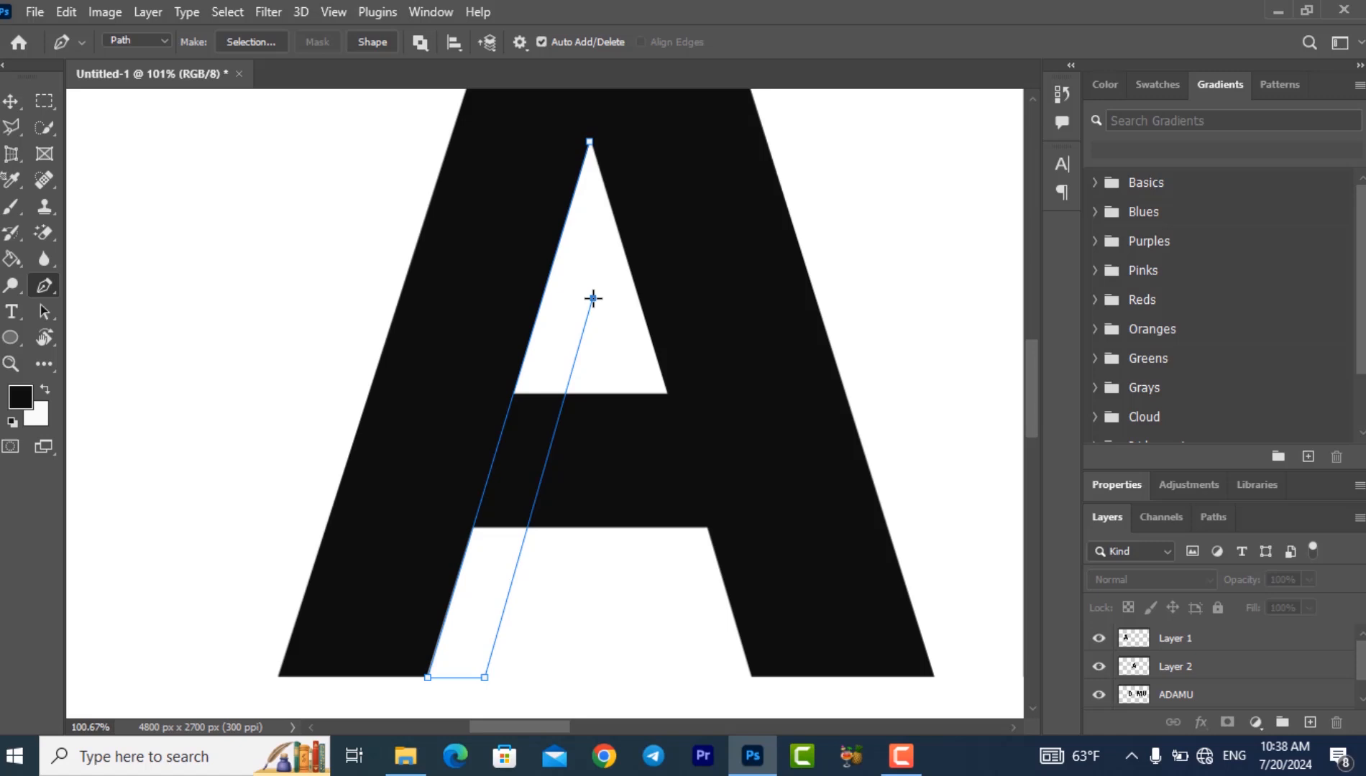
click(590, 142)
click(371, 42)
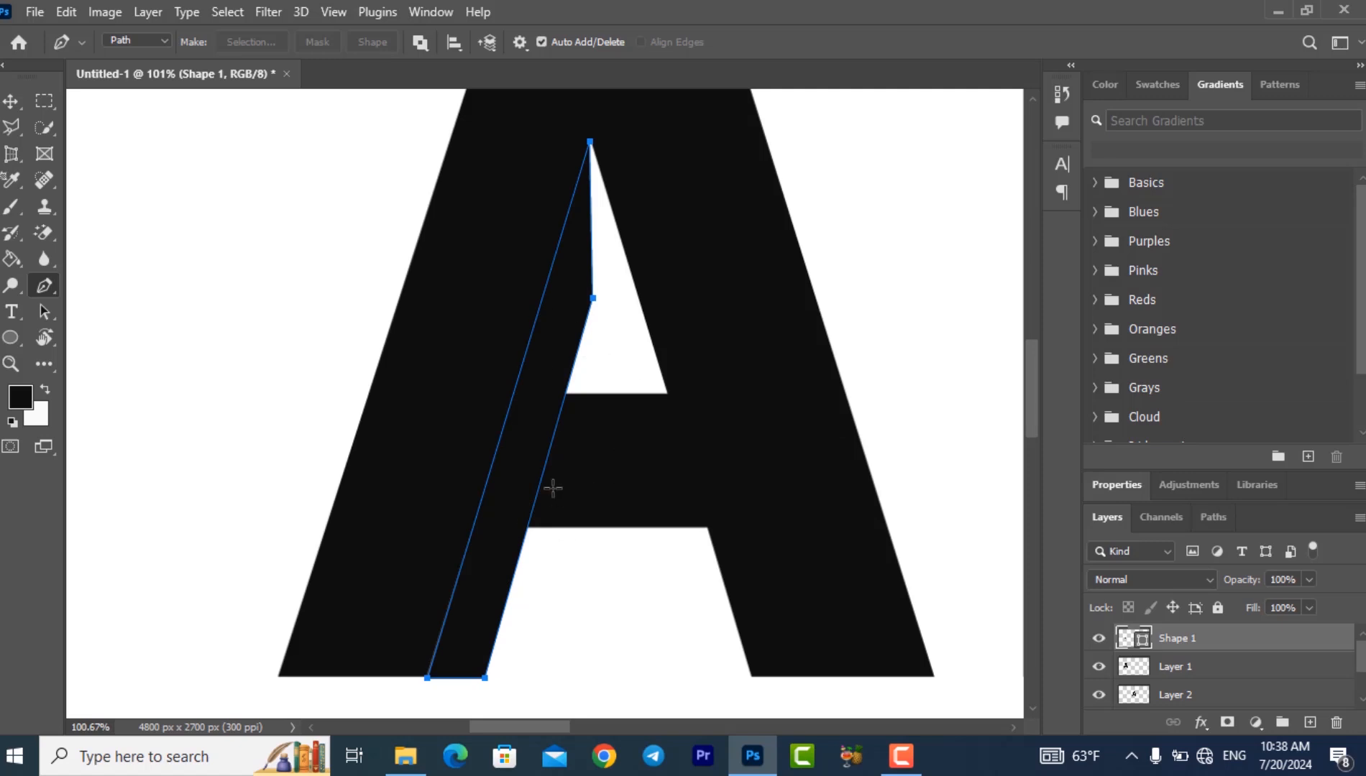
- Recolor the strip shape with the yellow recent swatch and rasterize its layer
click(1145, 84)
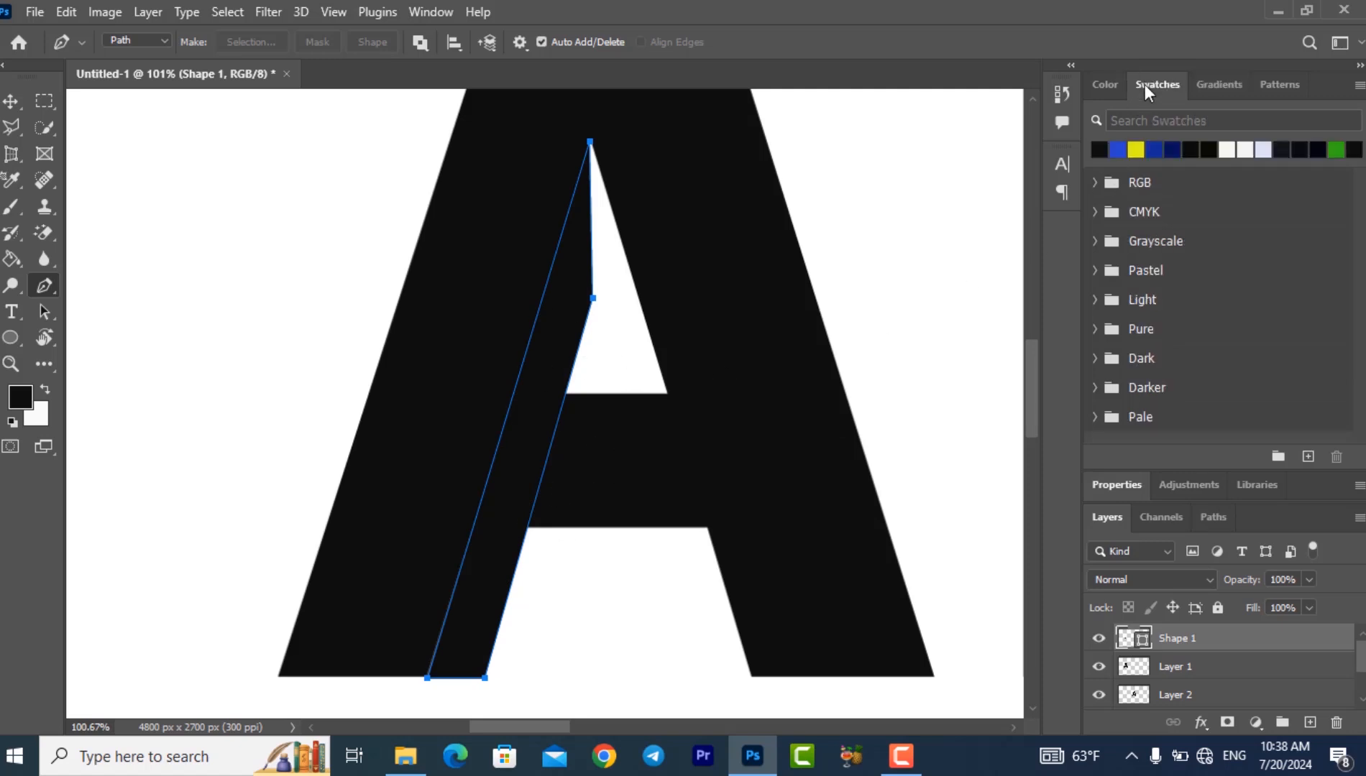
click(1134, 151)
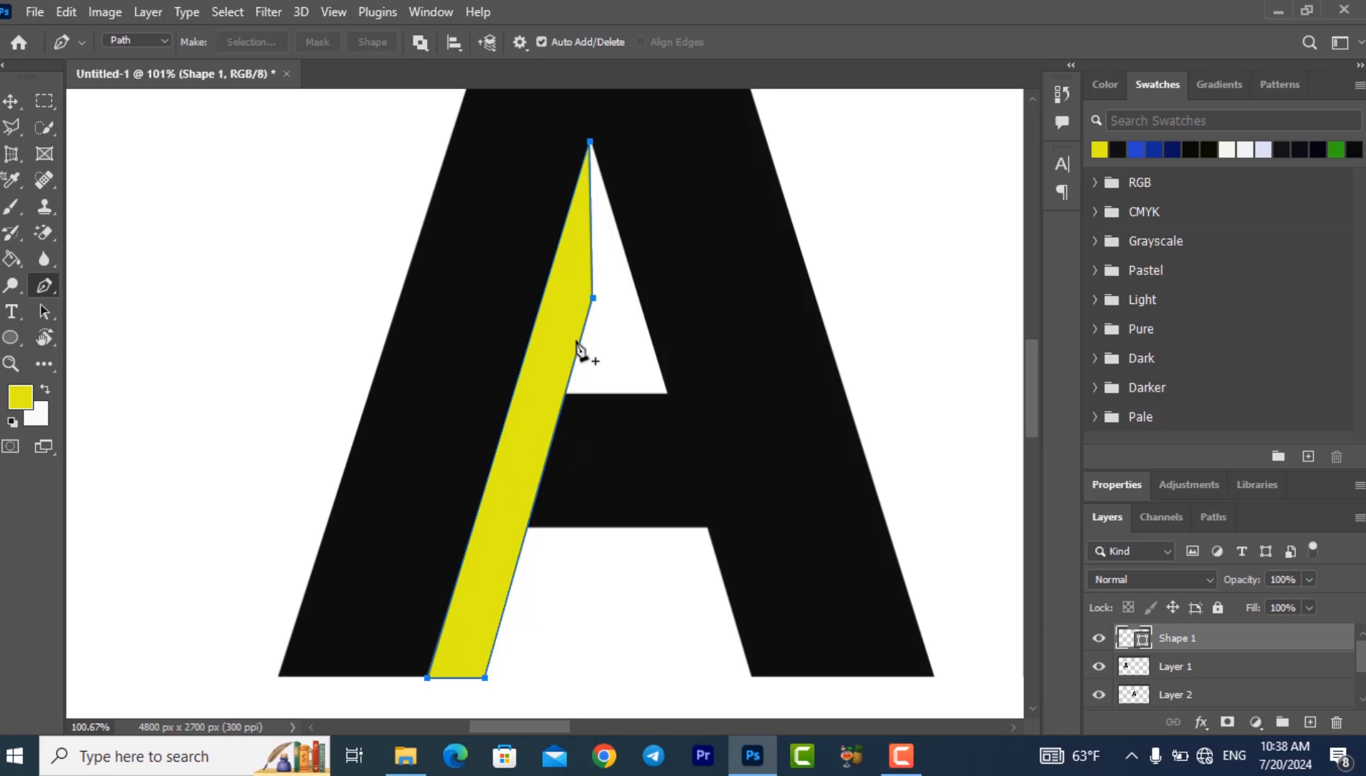
right_click(1204, 640)
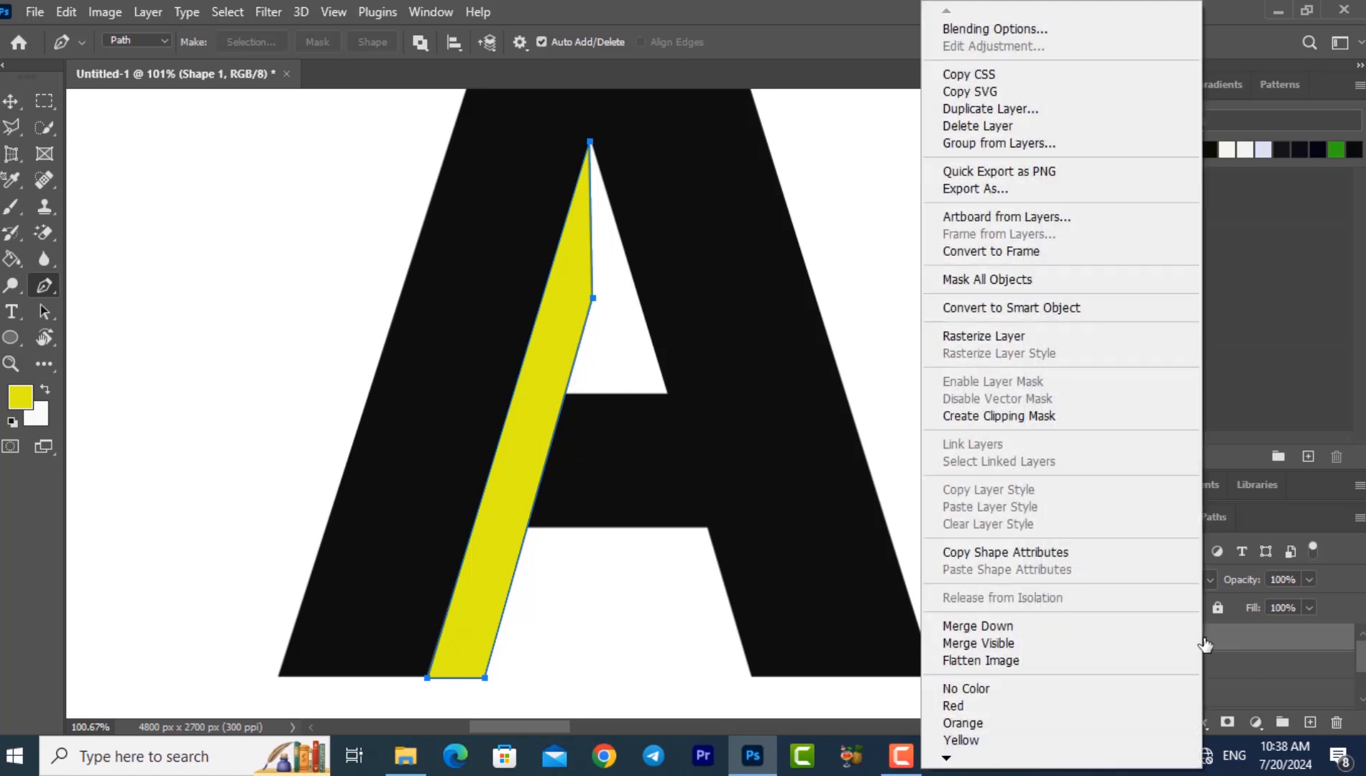
click(1004, 336)
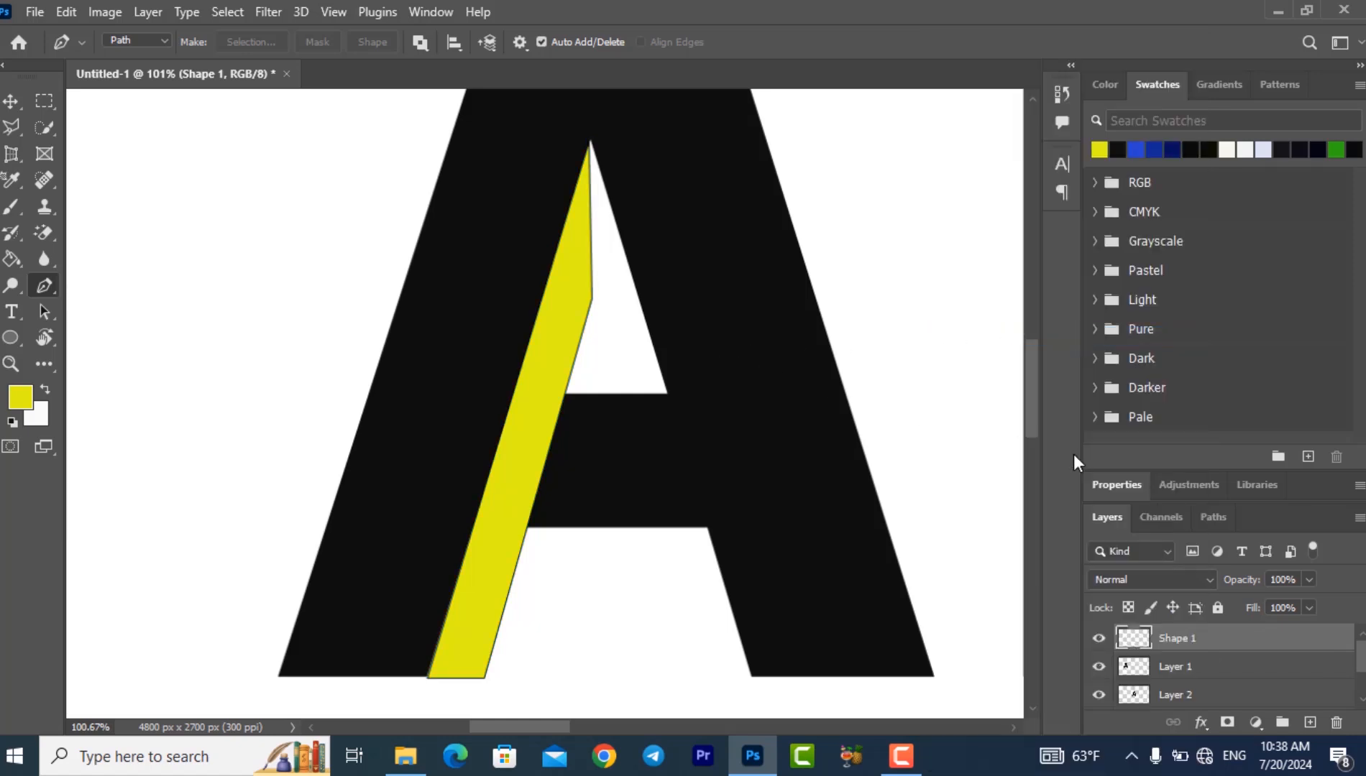
- Select the yellow strip's area with the Quick Selection tool, delete that area from the first A's layer, and clear the selection
click(11, 101)
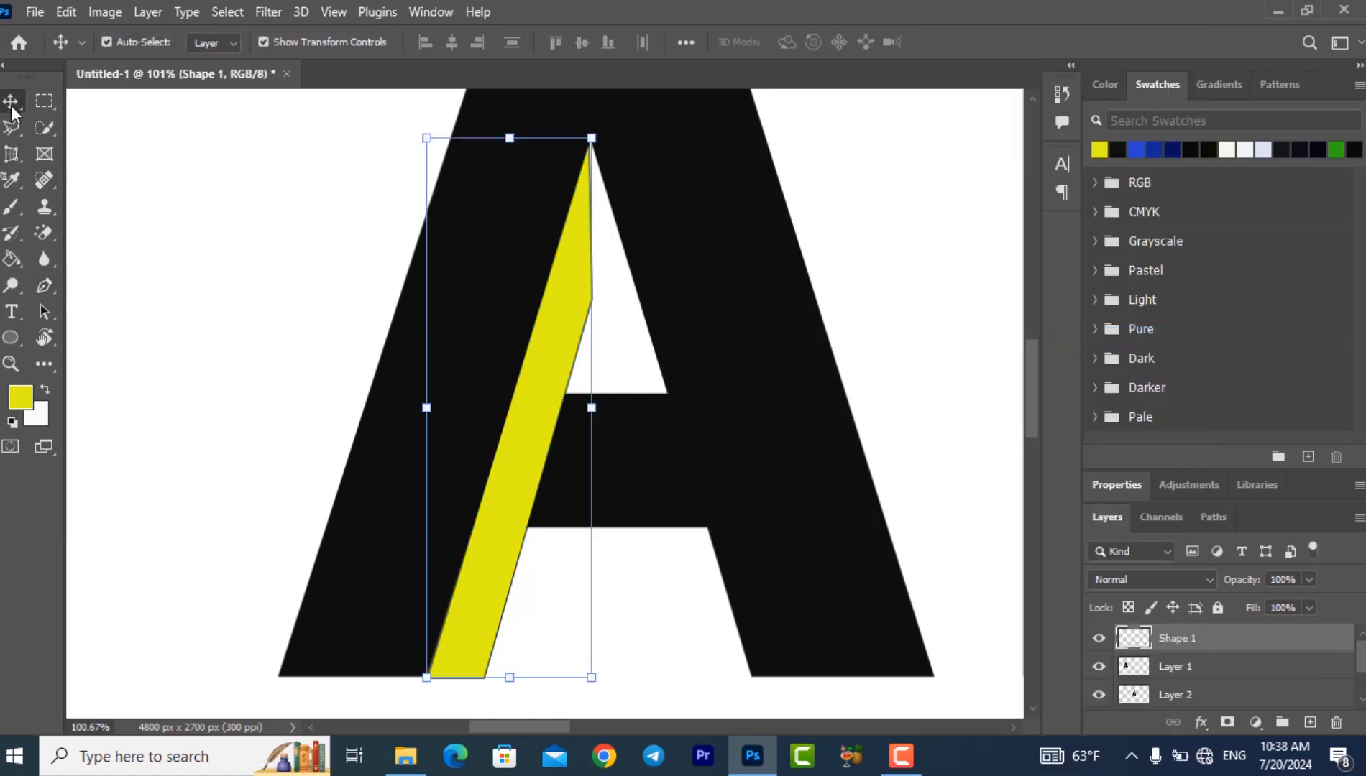
click(52, 126)
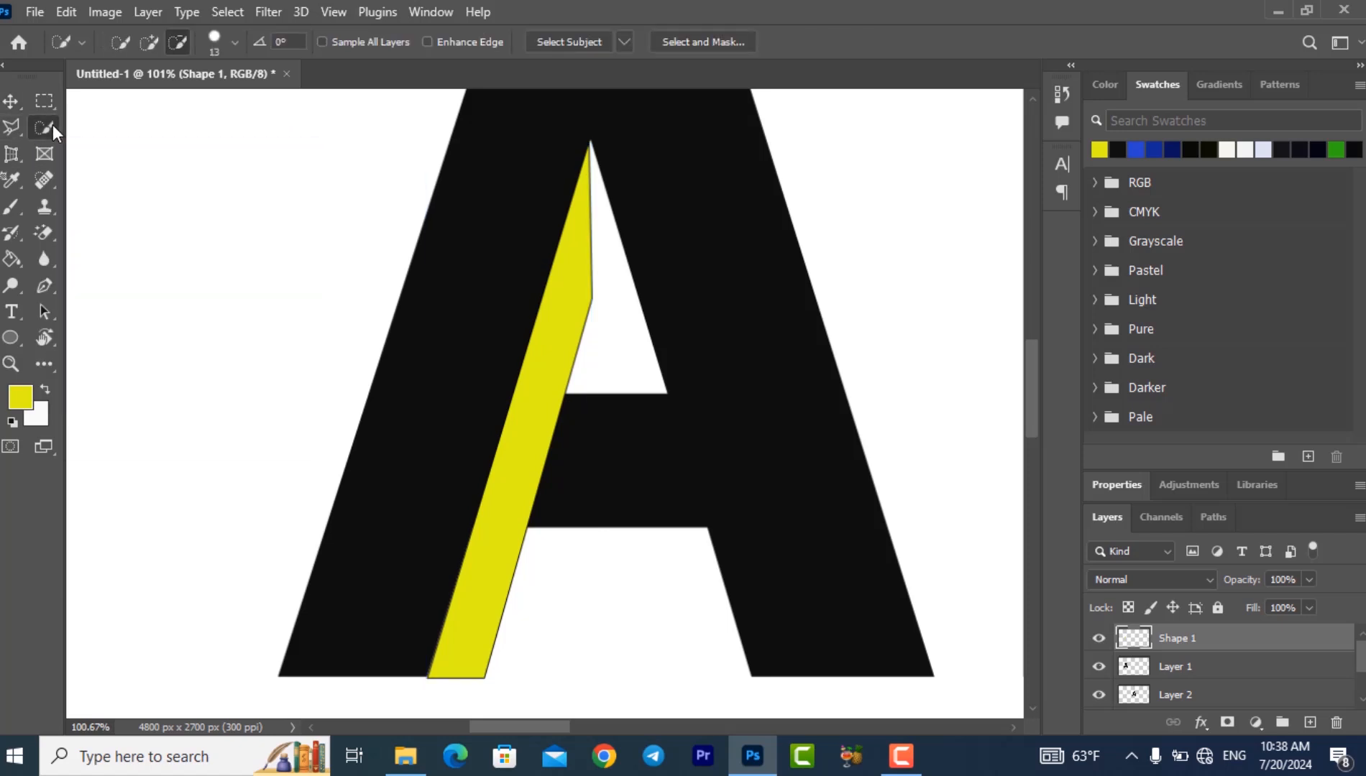
right_click(52, 126)
click(111, 147)
click(562, 357)
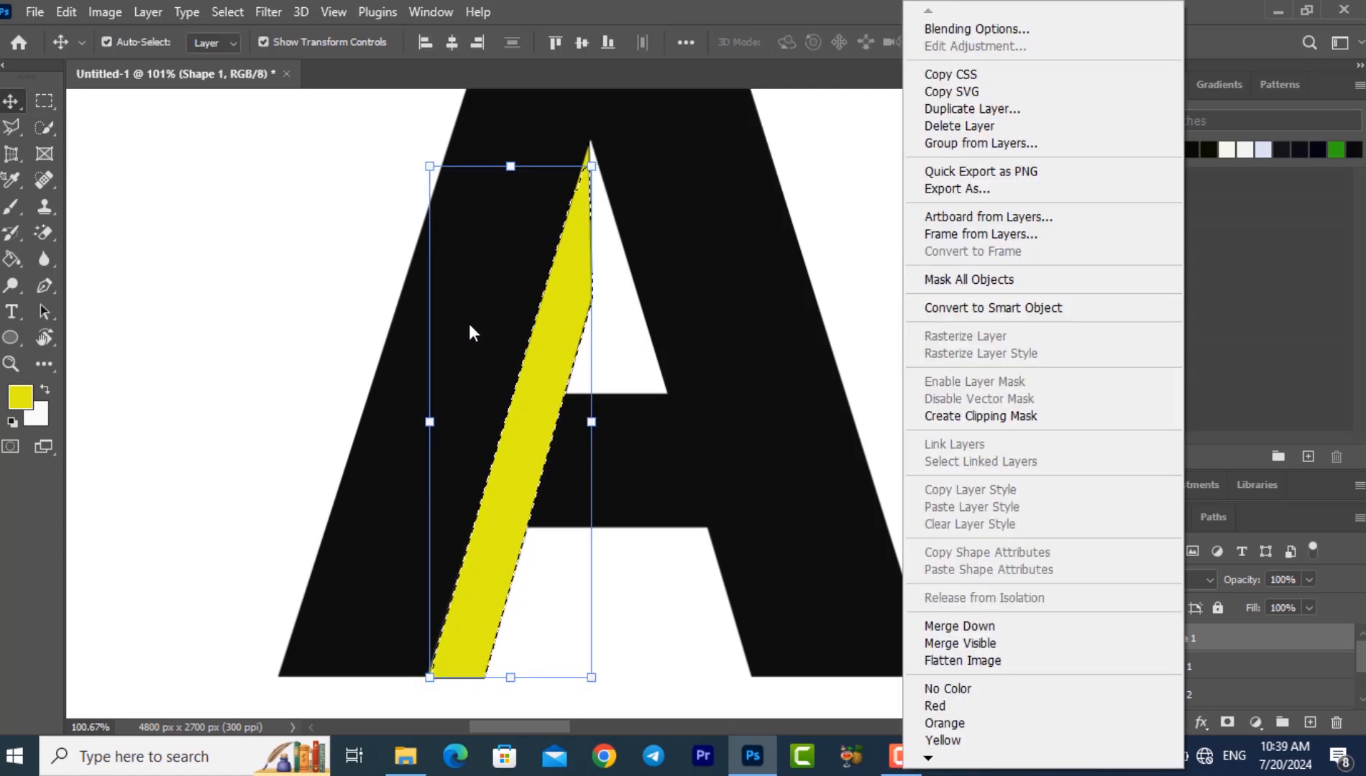
click(475, 246)
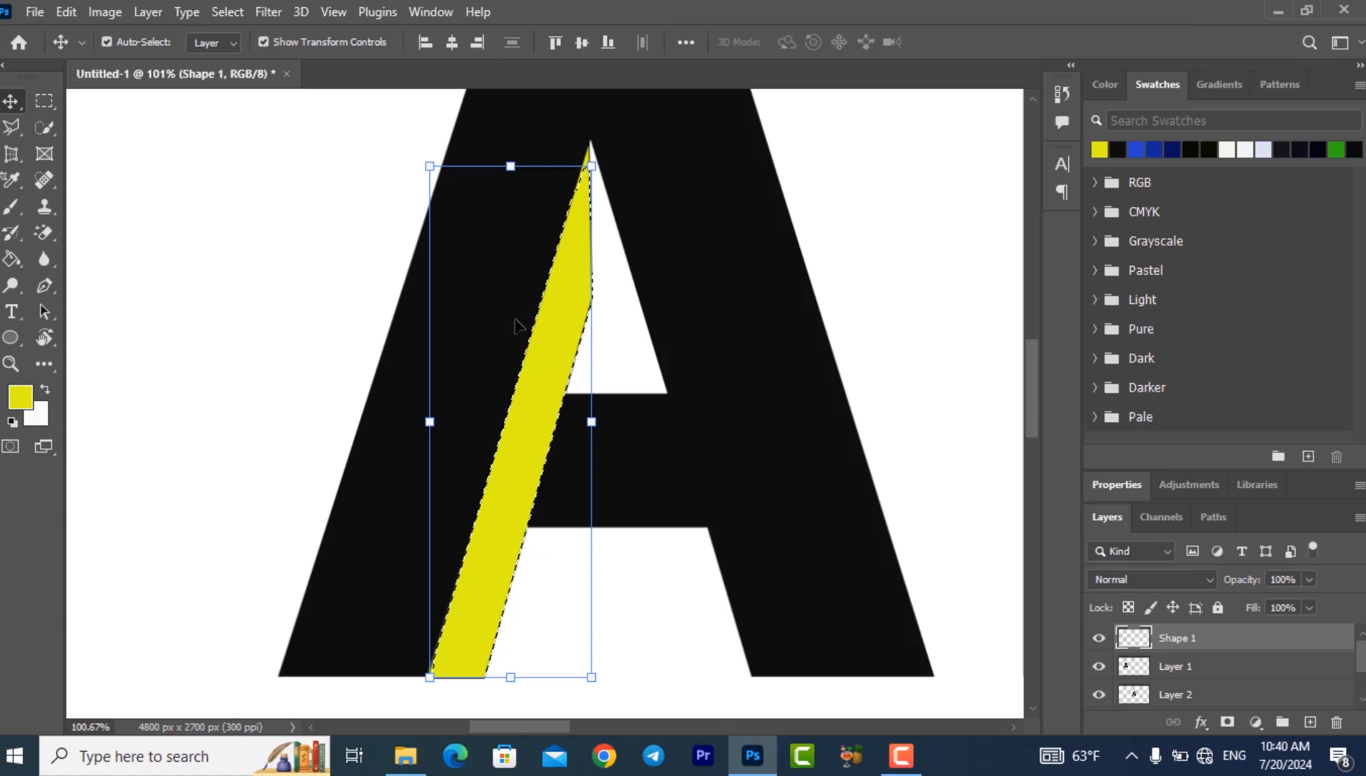
click(507, 271)
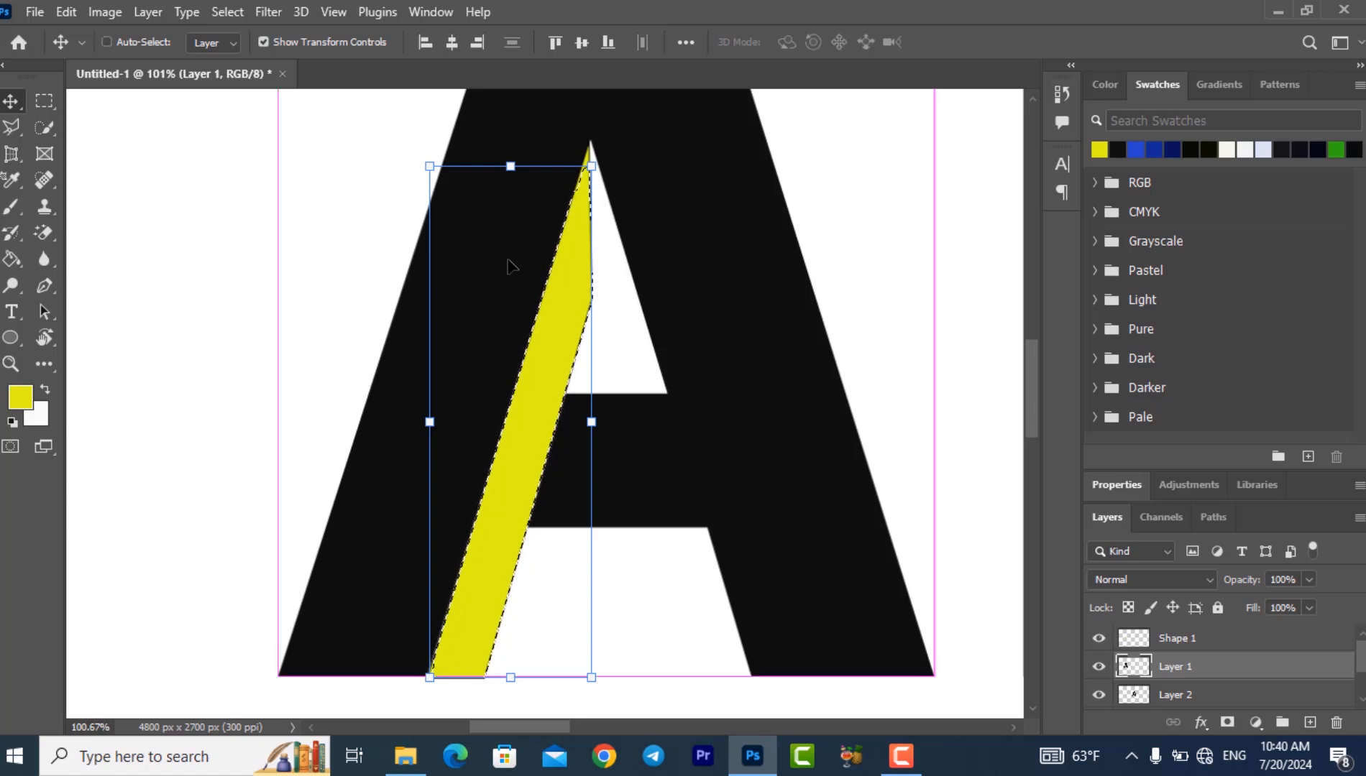
key(ctrl+d)
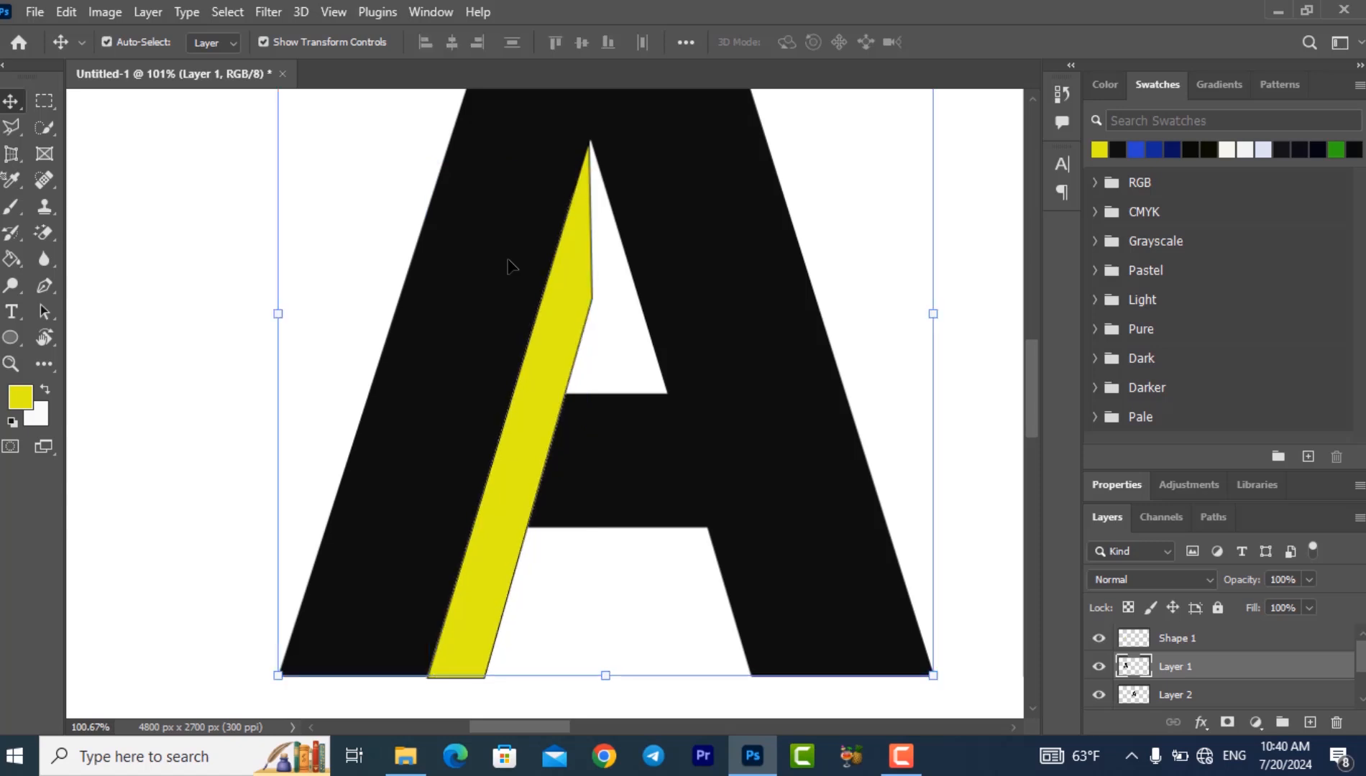
- Move the yellow strip off the first A and delete it
click(539, 448)
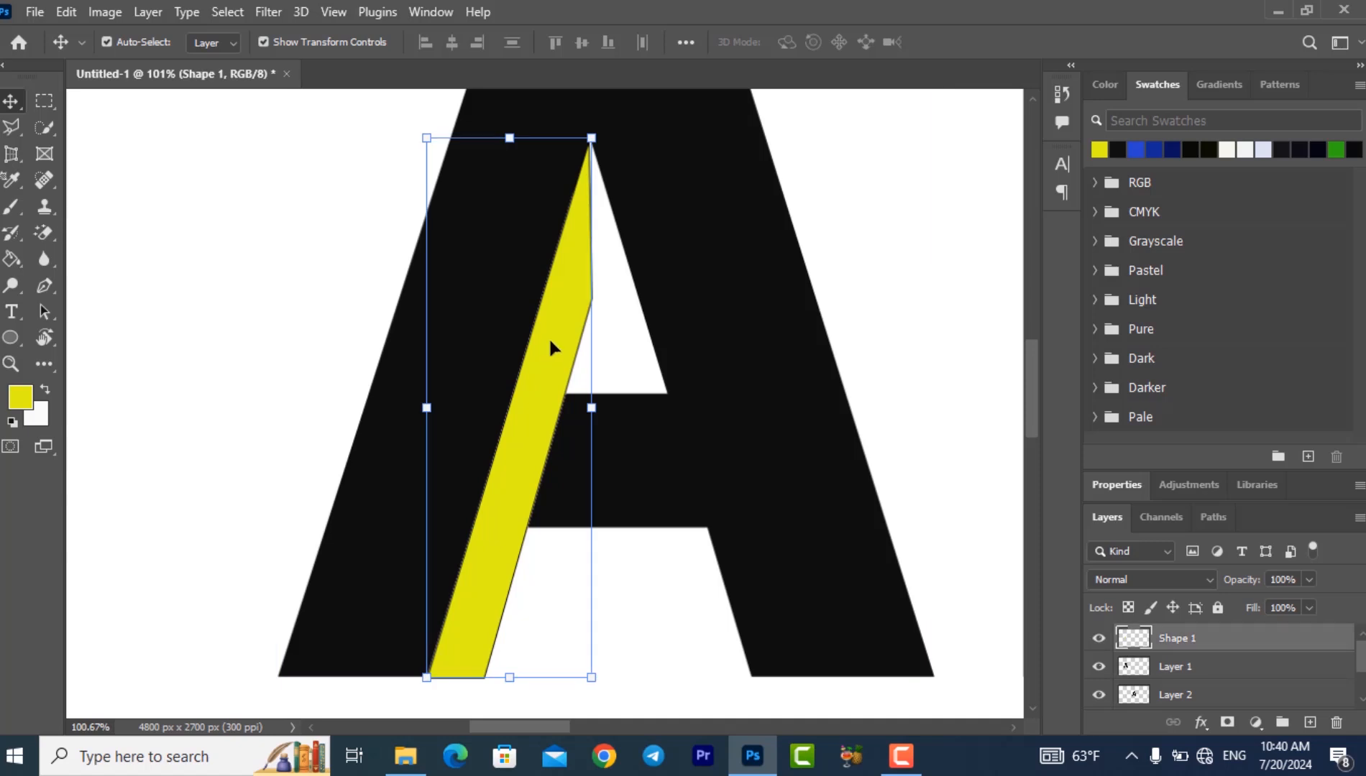
drag(551, 347, 289, 352)
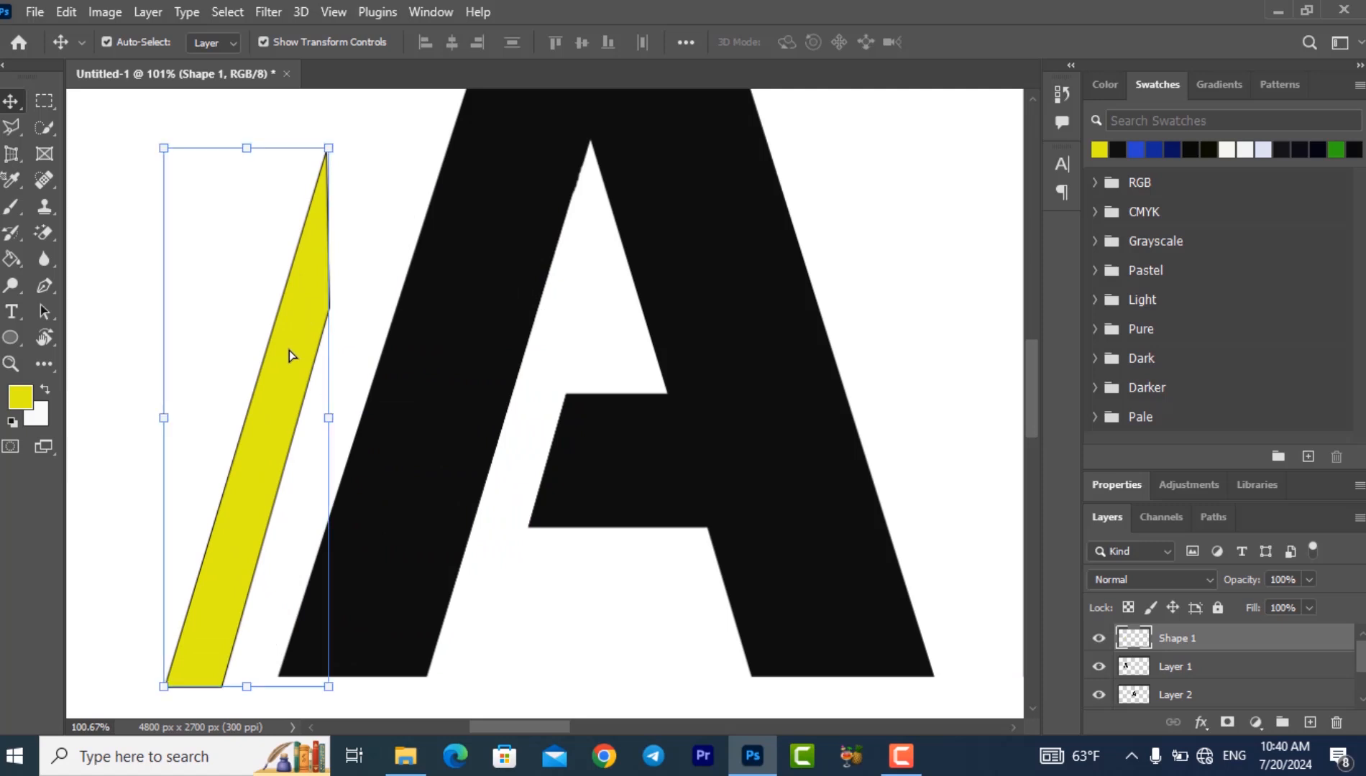
key(Delete)
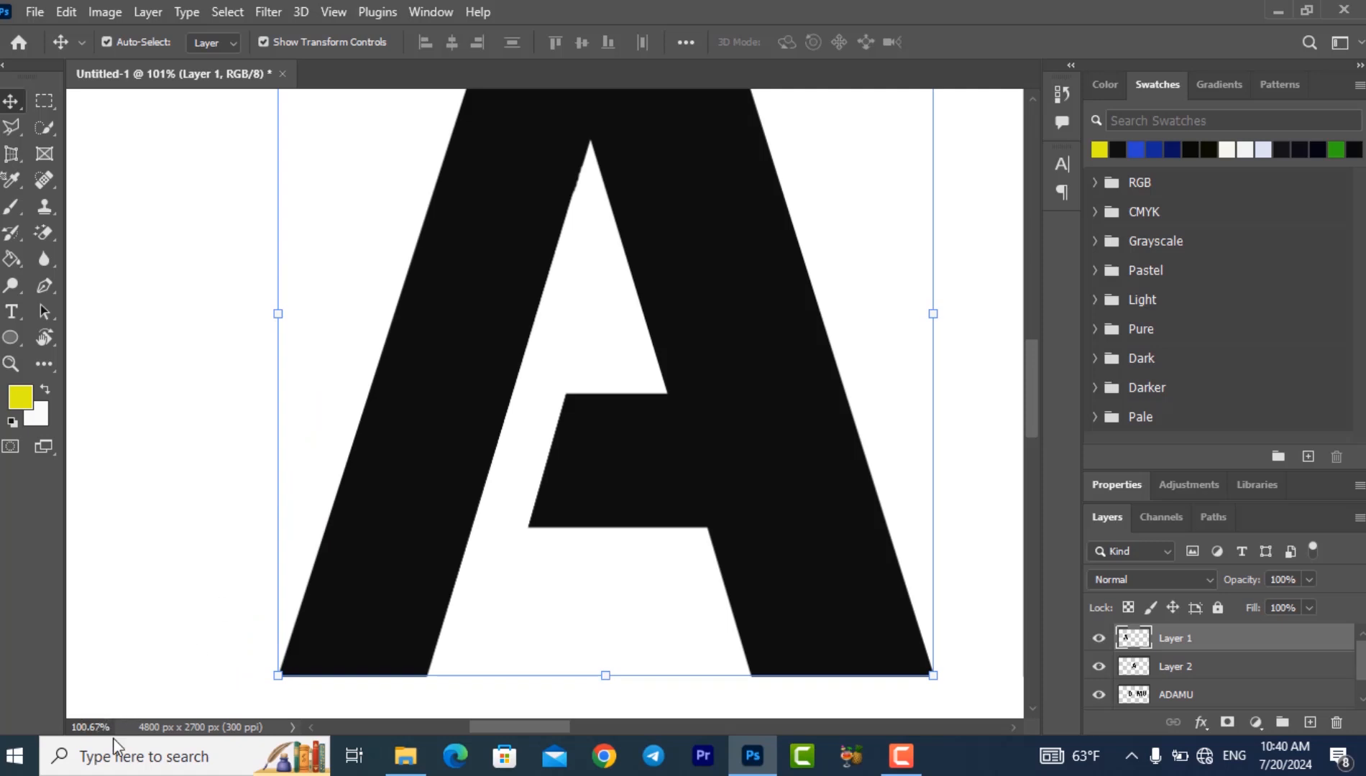
- Duplicate the notched first A onto the second A's position and delete the original second A's layer
key(BackSpace)
key(BackSpace)
text(2)
key(Return)
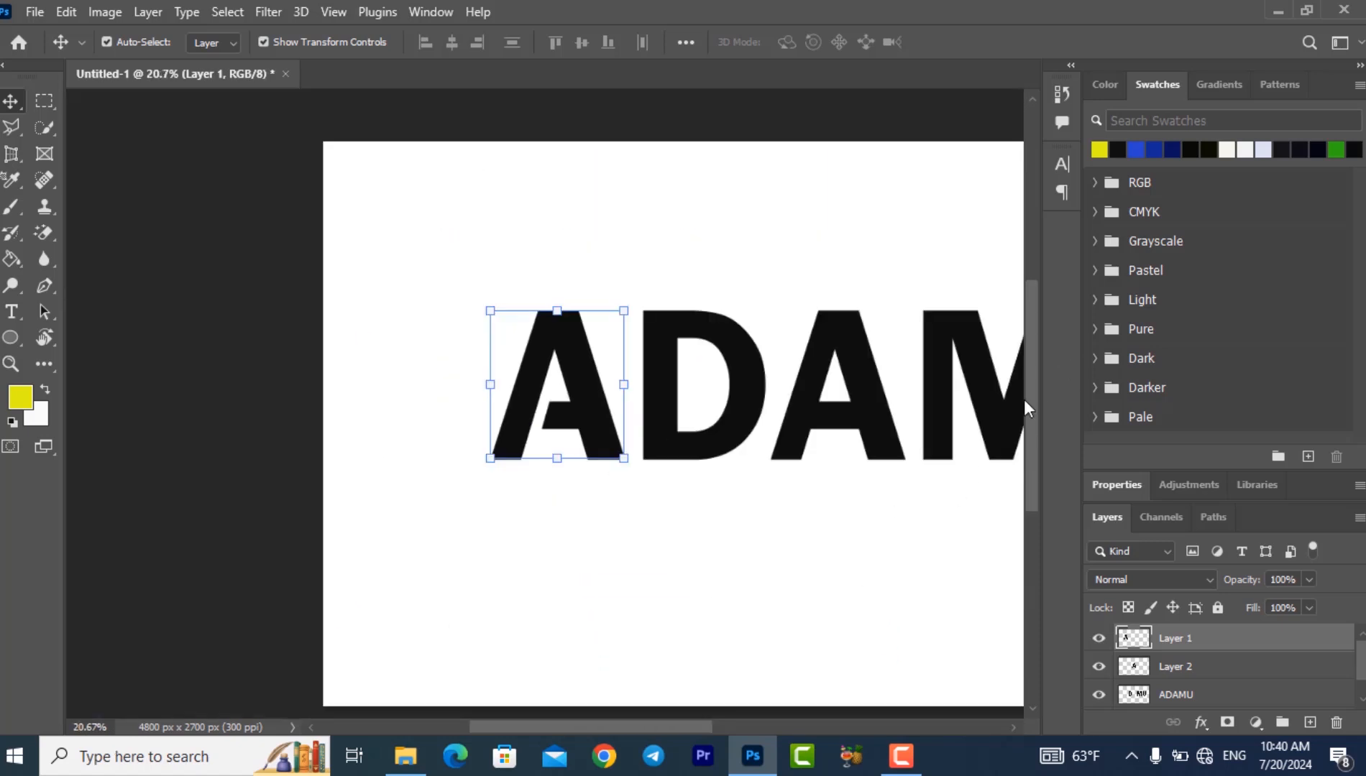
click(395, 553)
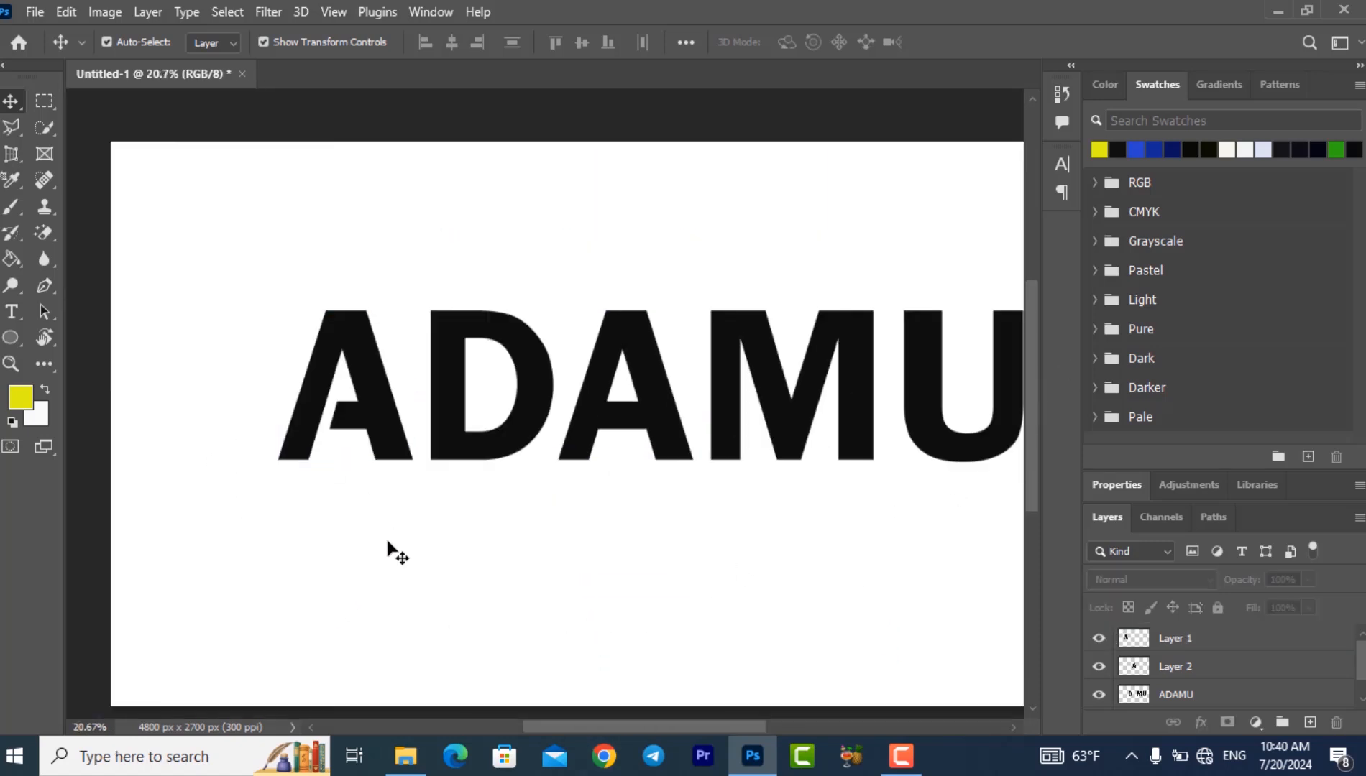
click(371, 381)
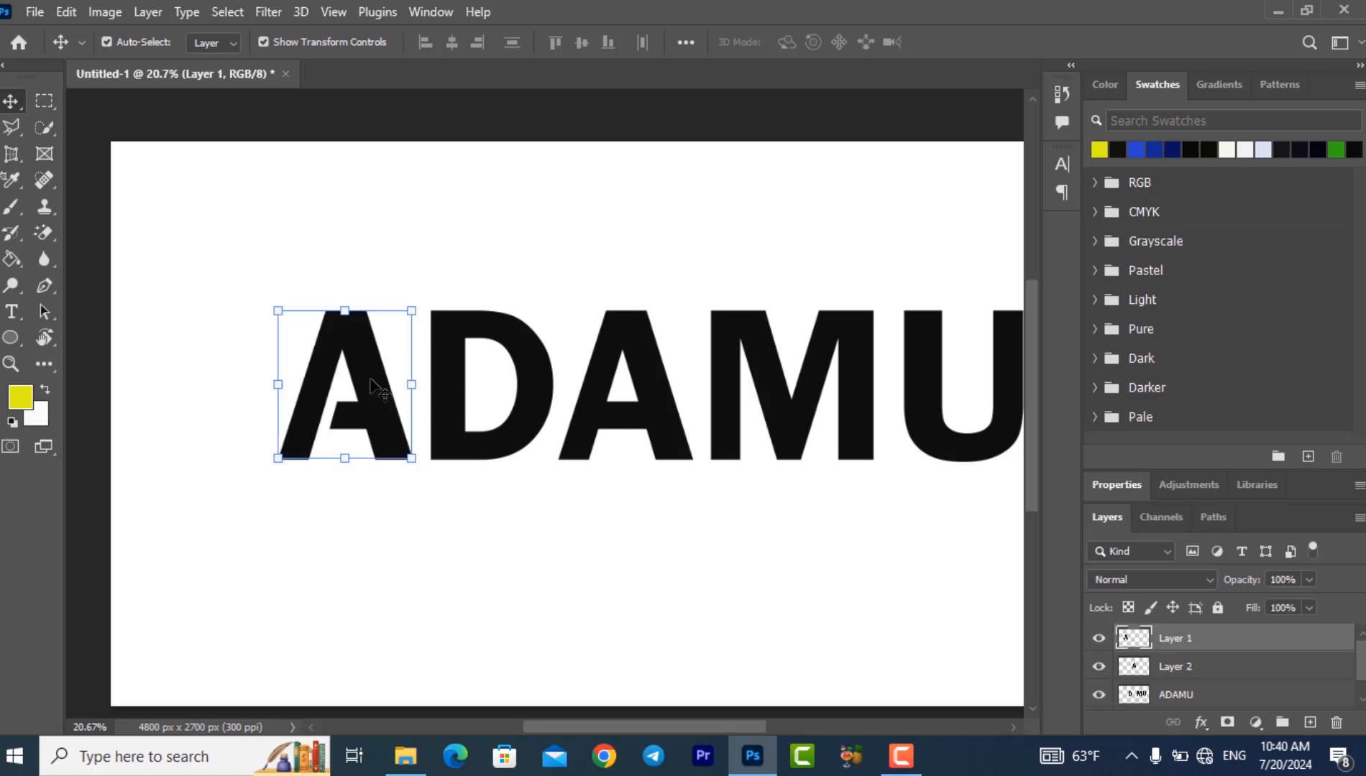
drag(371, 381, 650, 389)
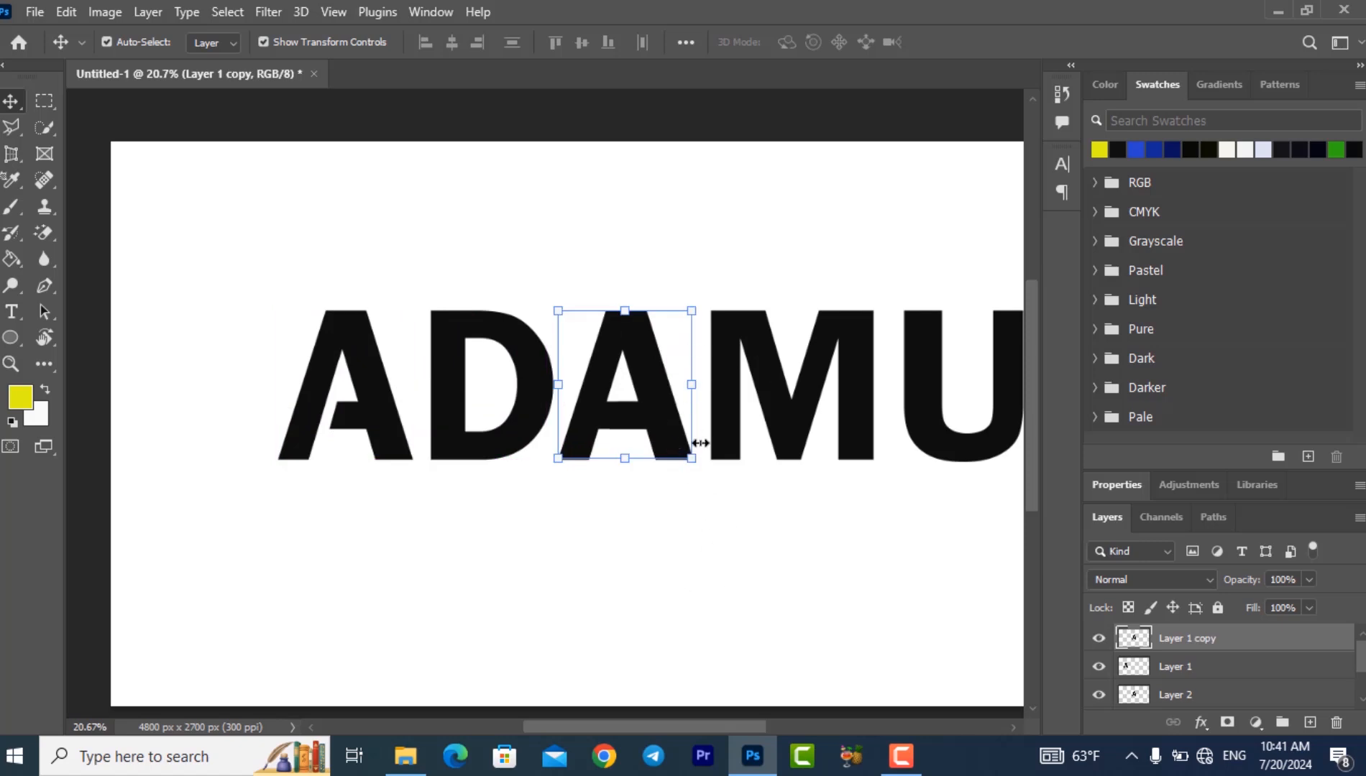
click(1198, 696)
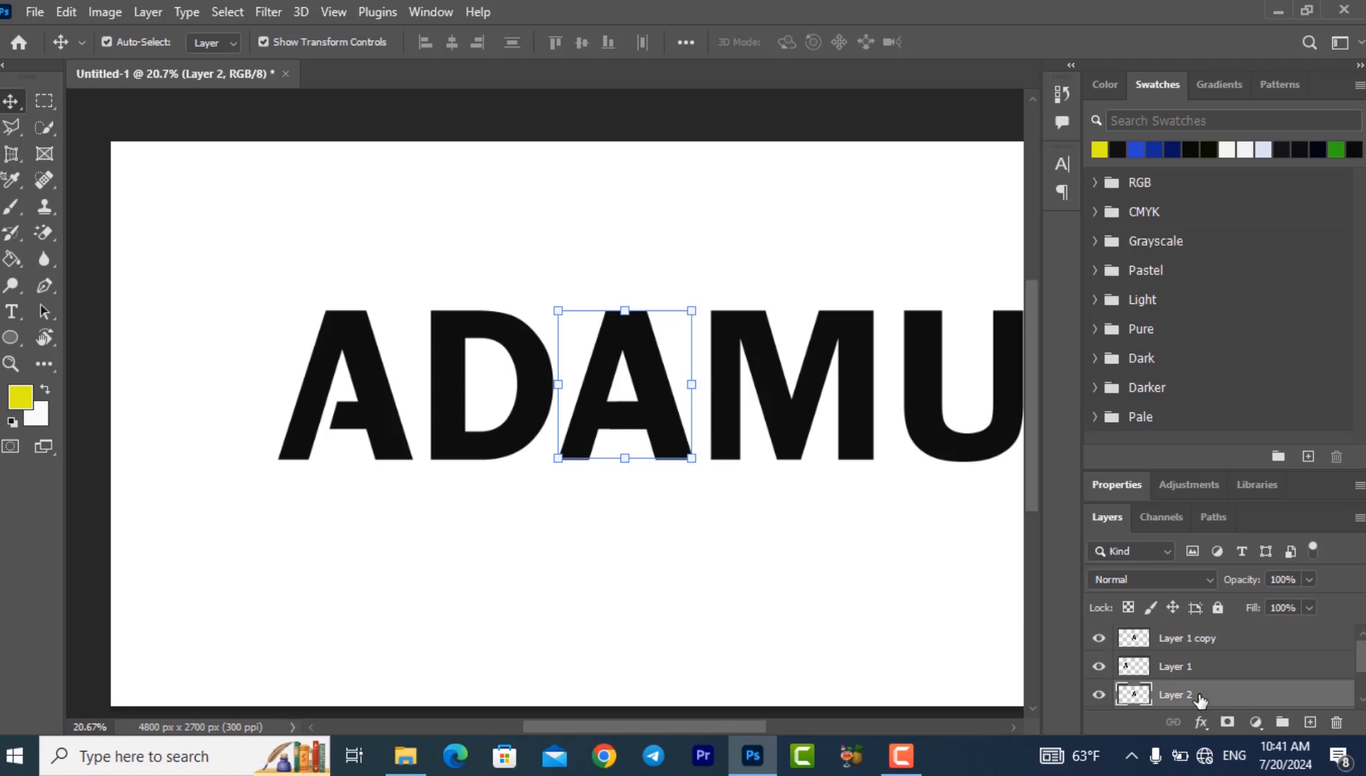
drag(1199, 697, 1341, 724)
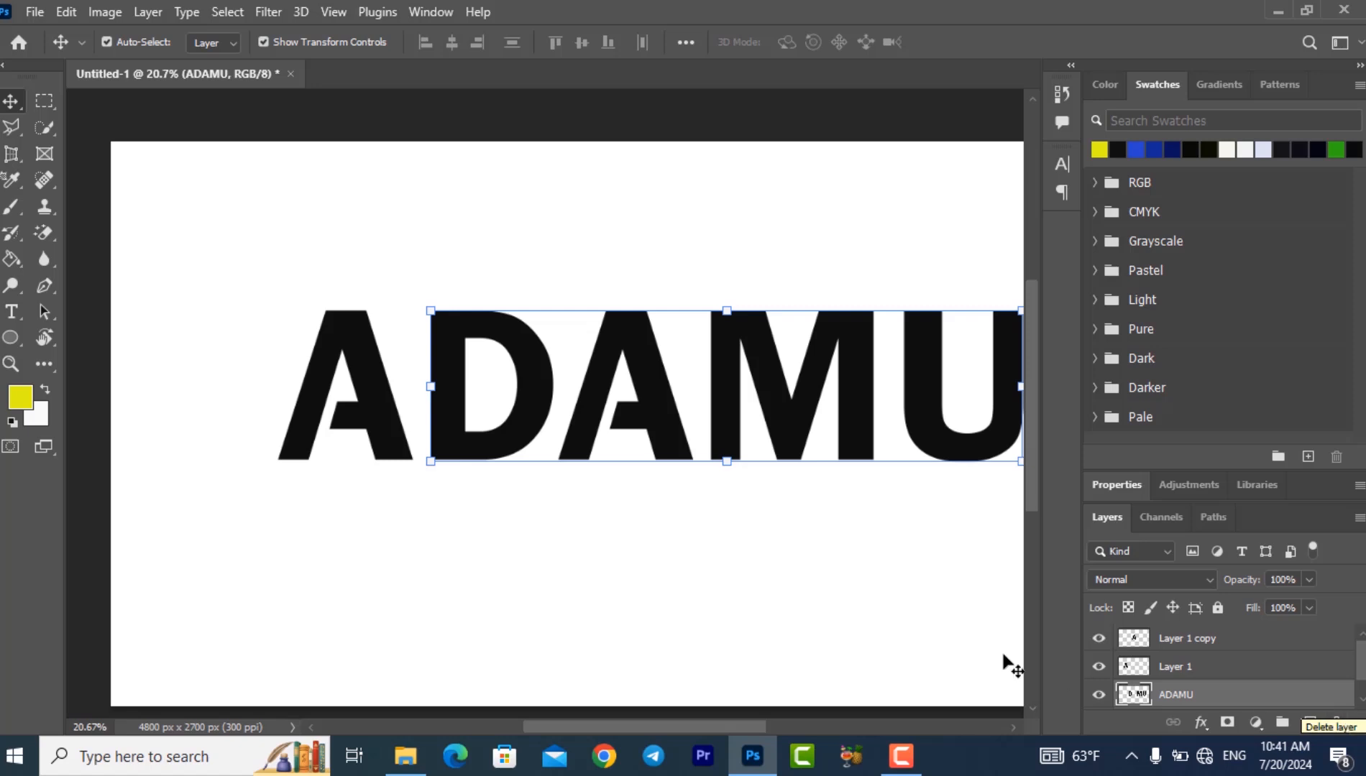
click(612, 526)
click(375, 394)
click(561, 440)
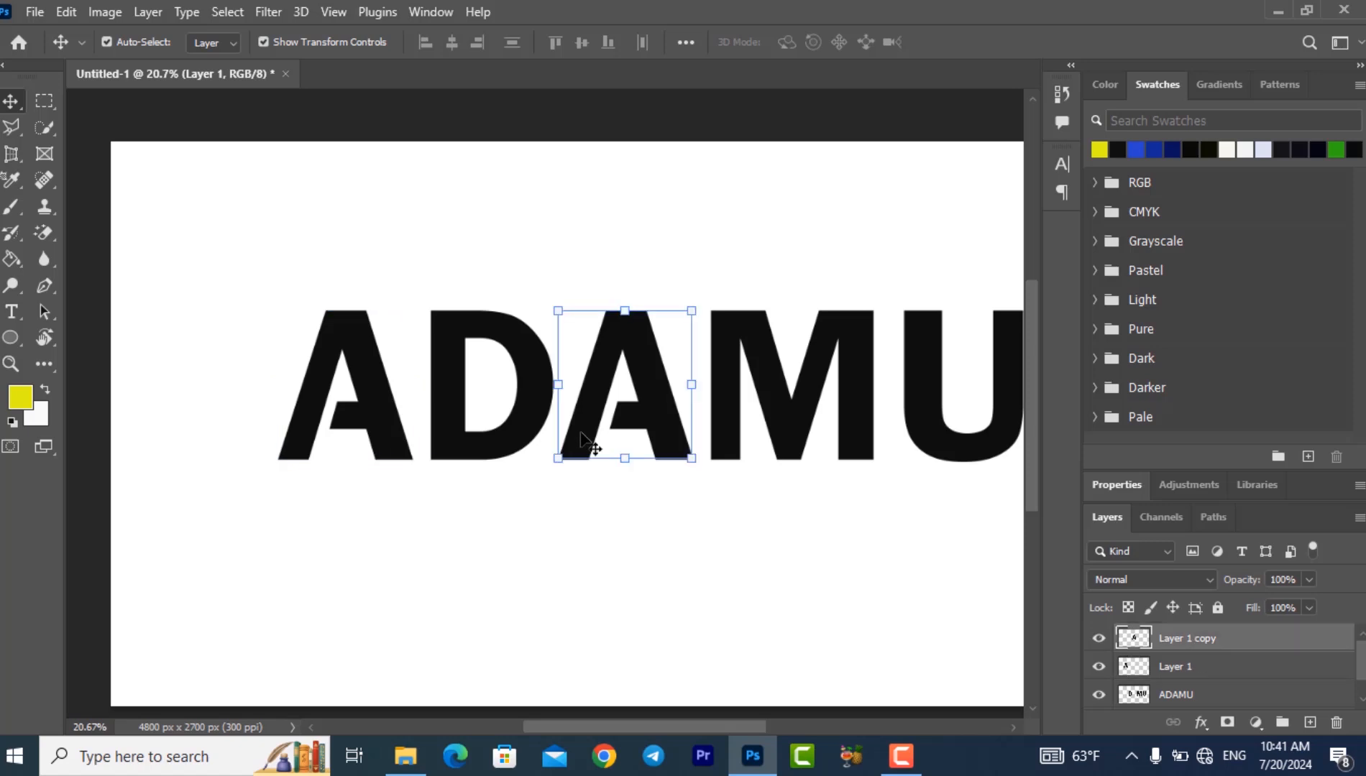
click(570, 465)
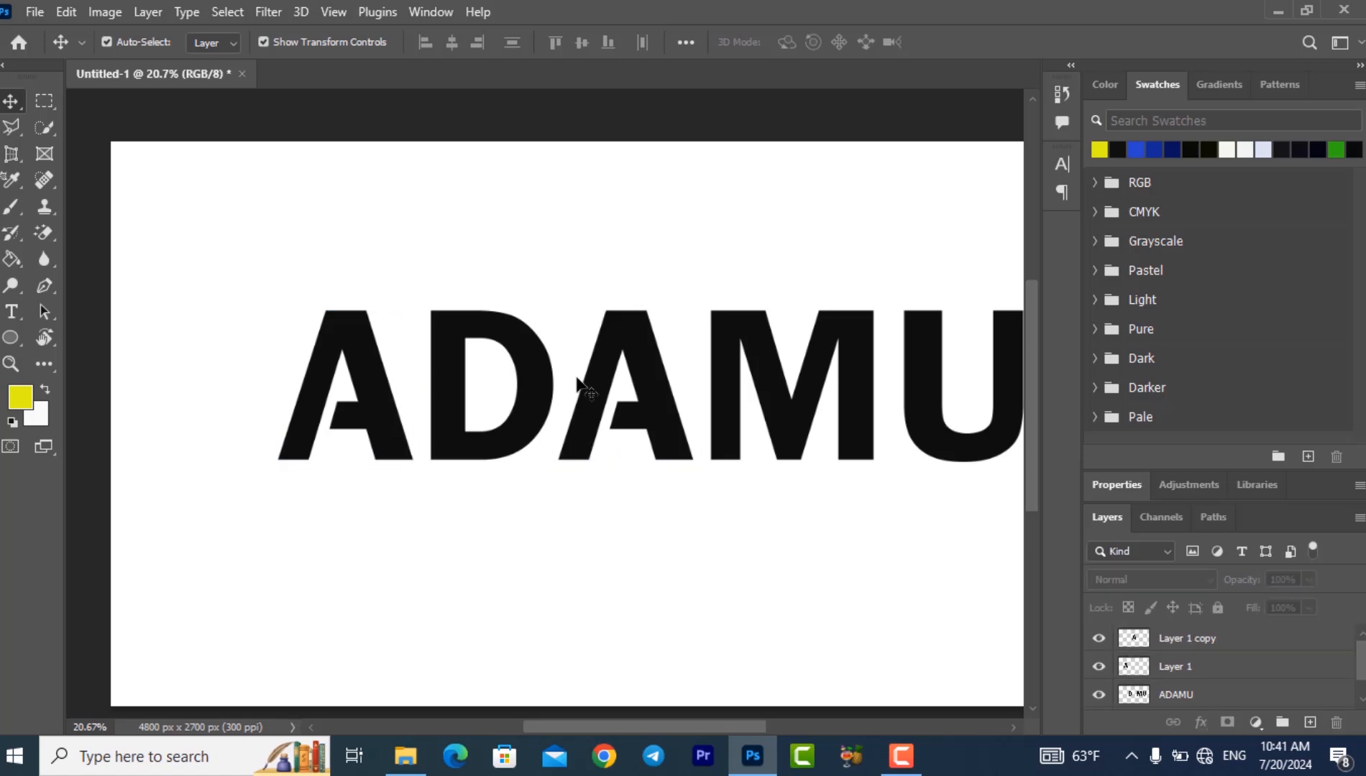
- Draw a circle about 1748 px in diameter over the first letters with the Ellipse tool
click(11, 338)
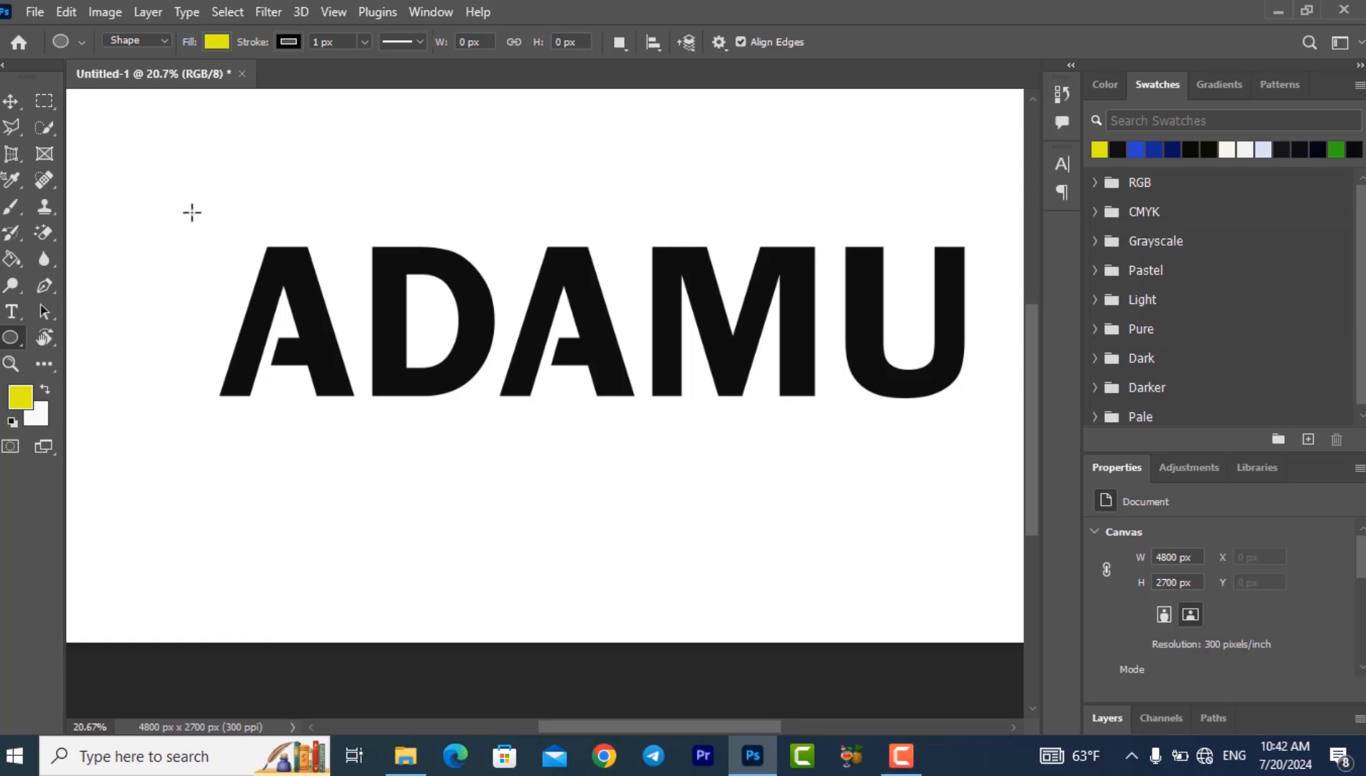
drag(192, 214, 593, 579)
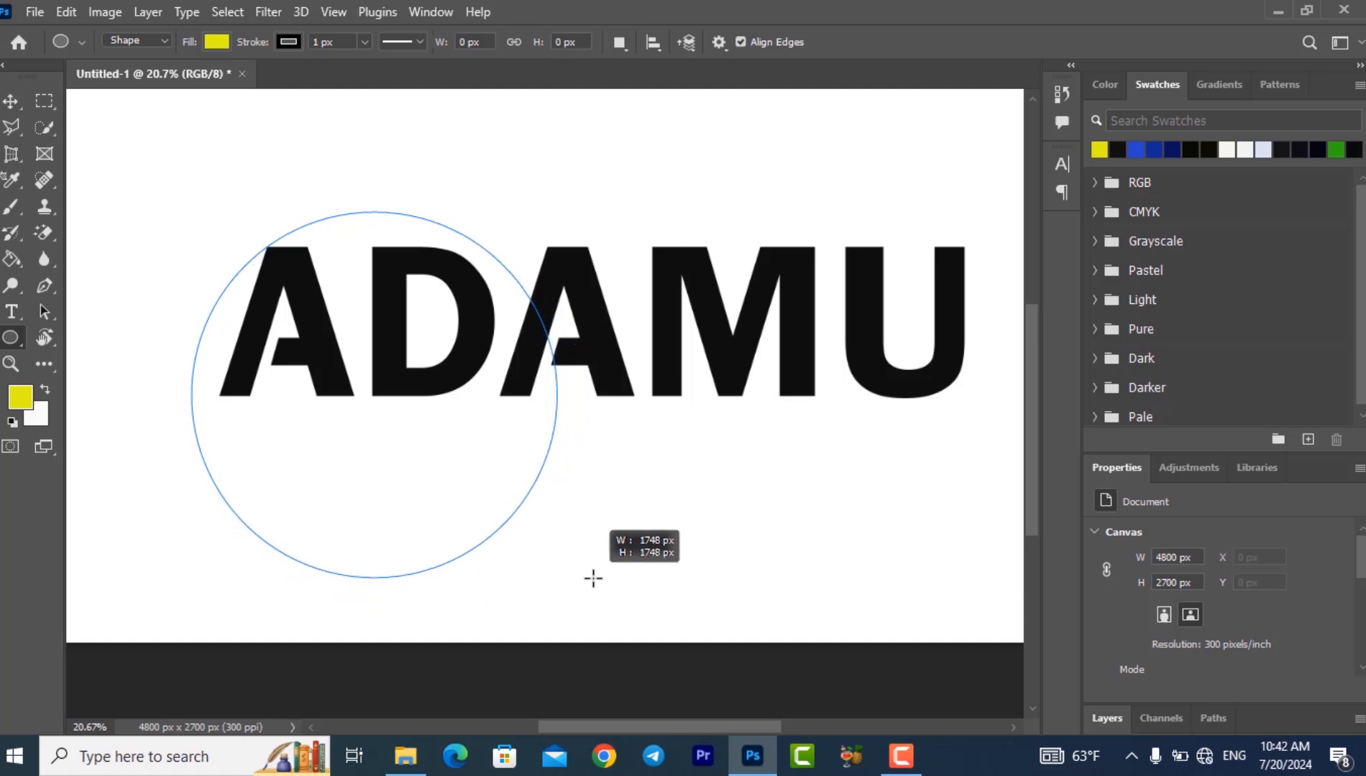
drag(593, 579, 593, 579)
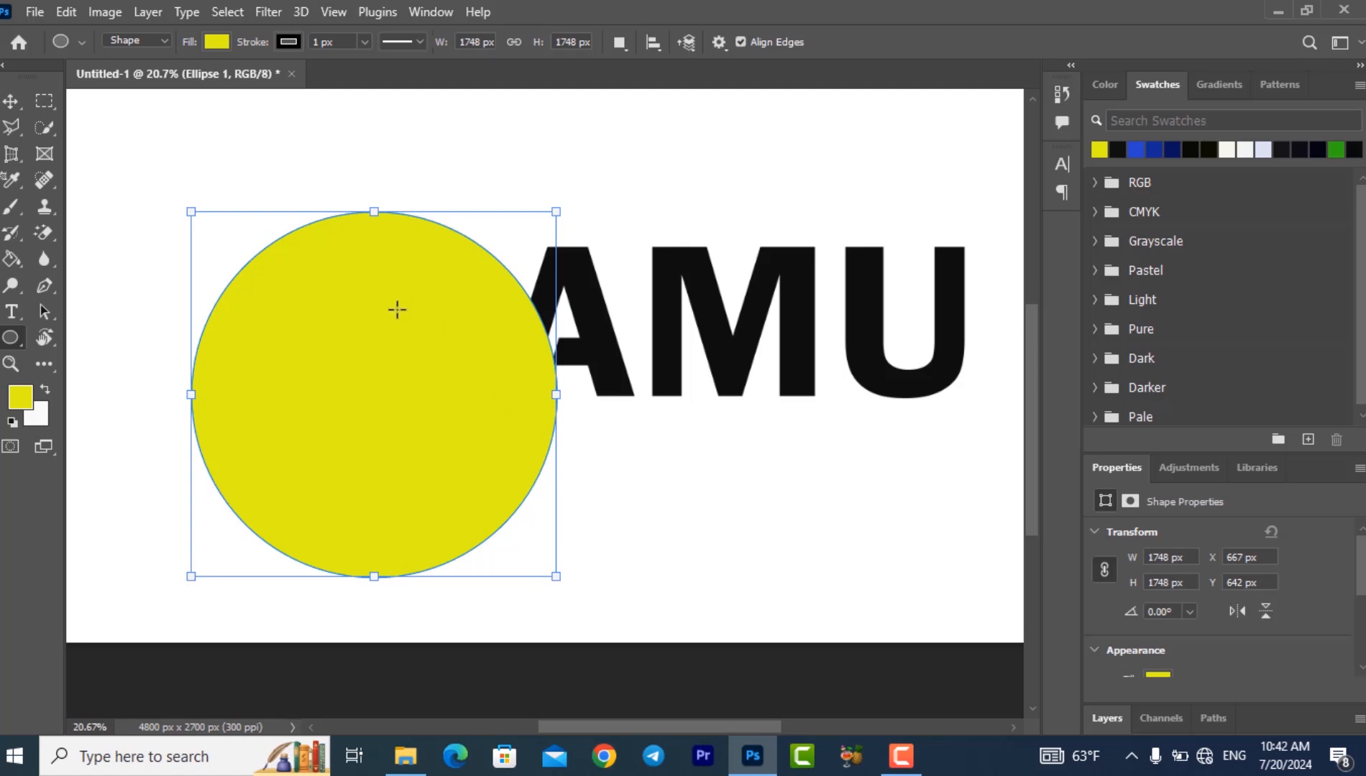
- Remove the circle's fill and give it a black stroke about 144 px wide
click(217, 42)
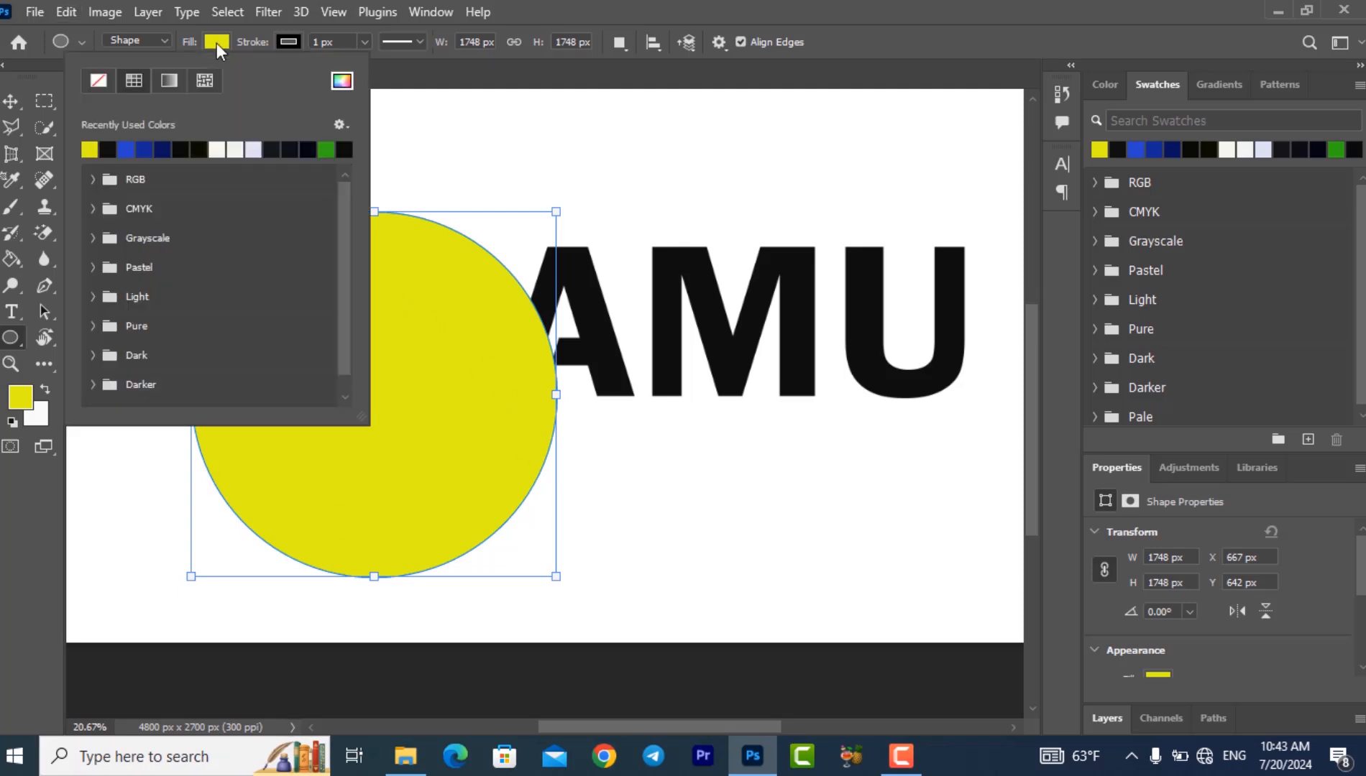
click(98, 80)
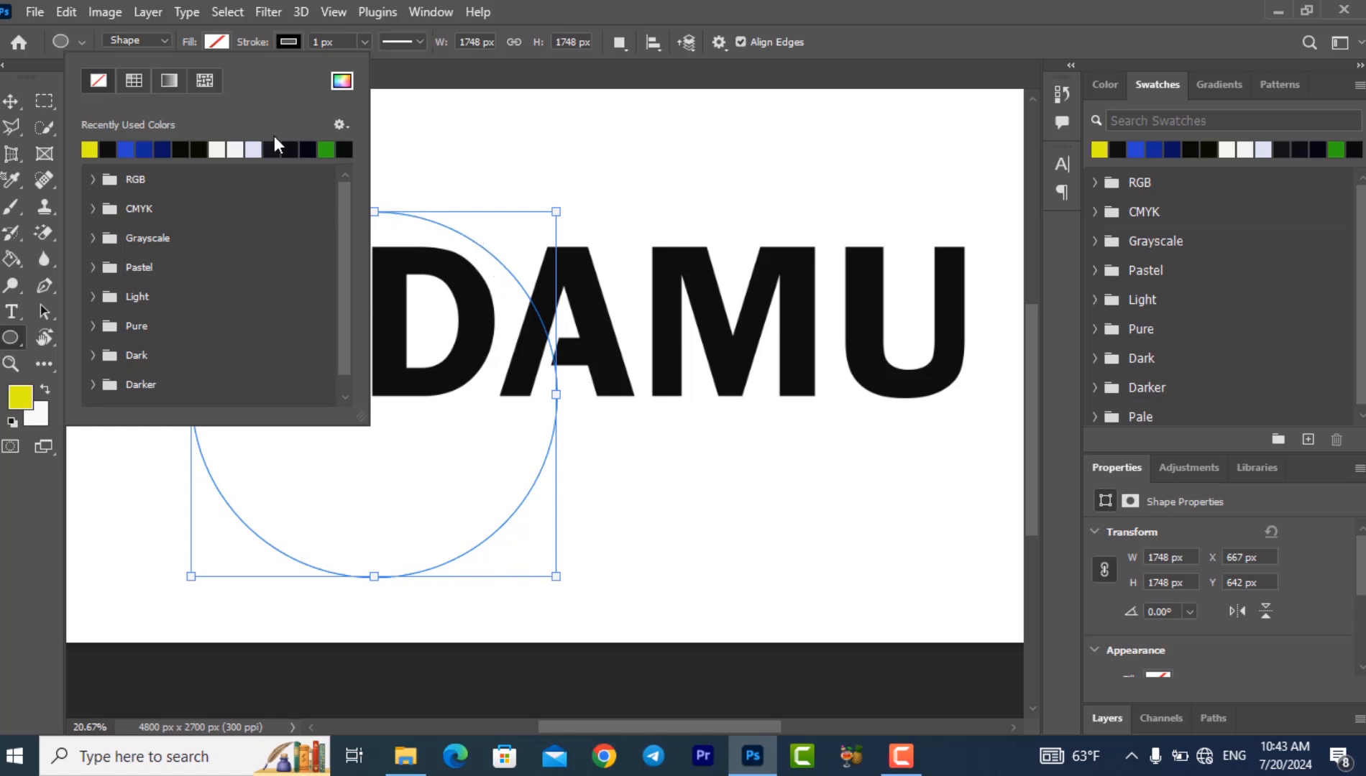
click(287, 42)
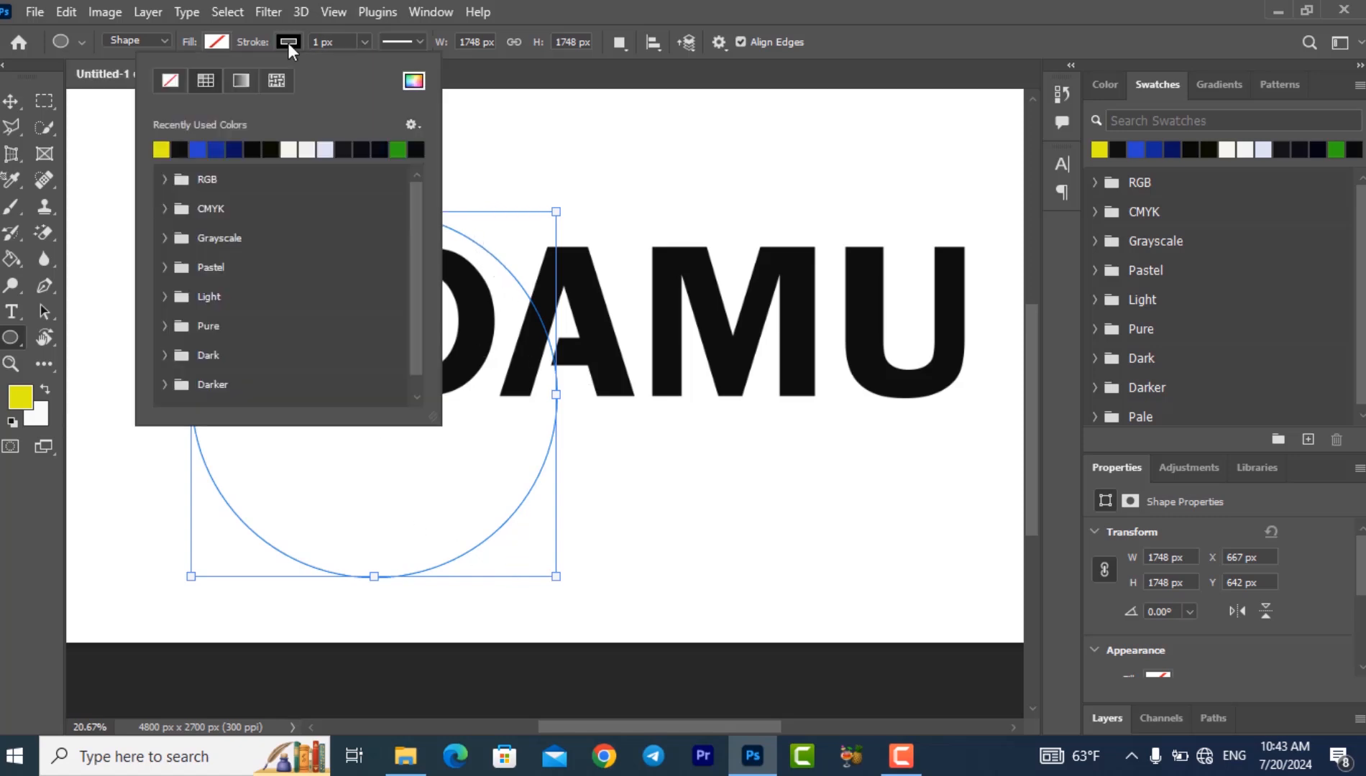
click(186, 149)
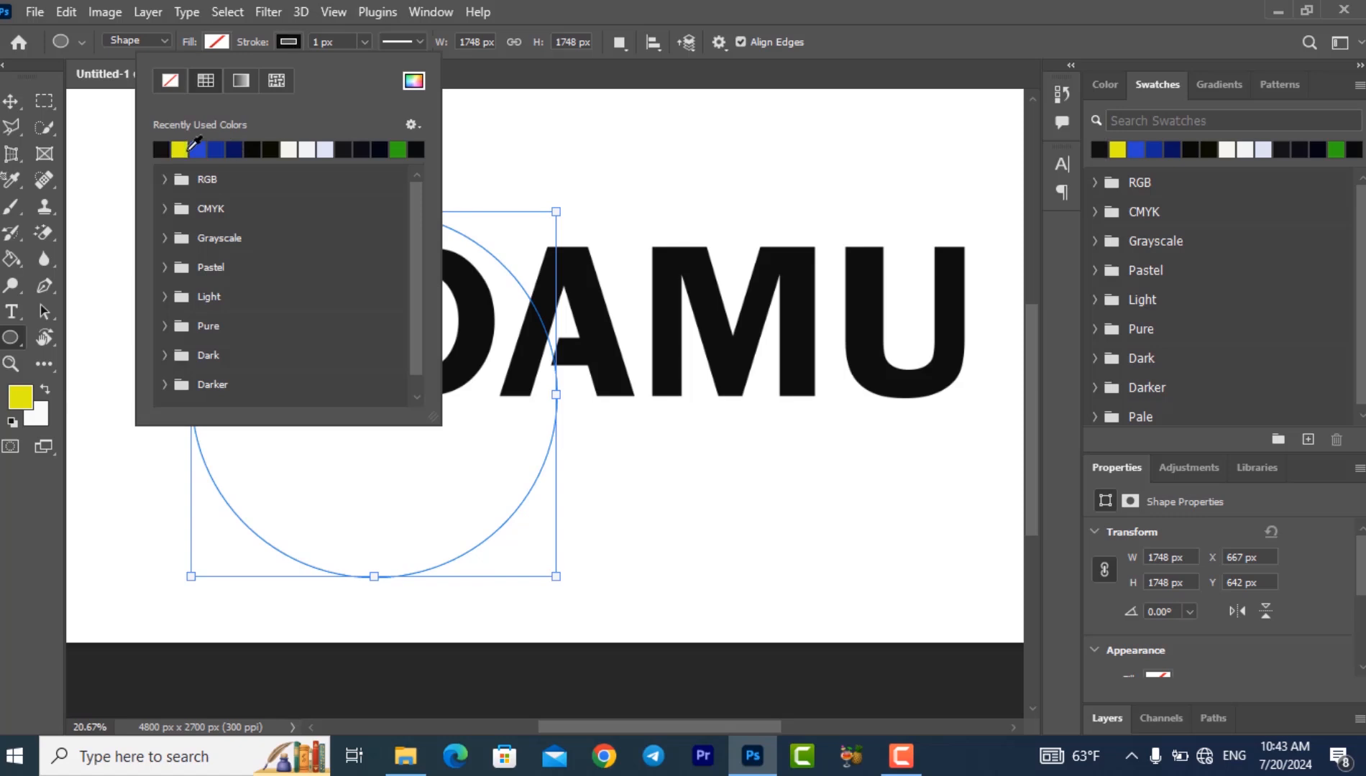
click(366, 43)
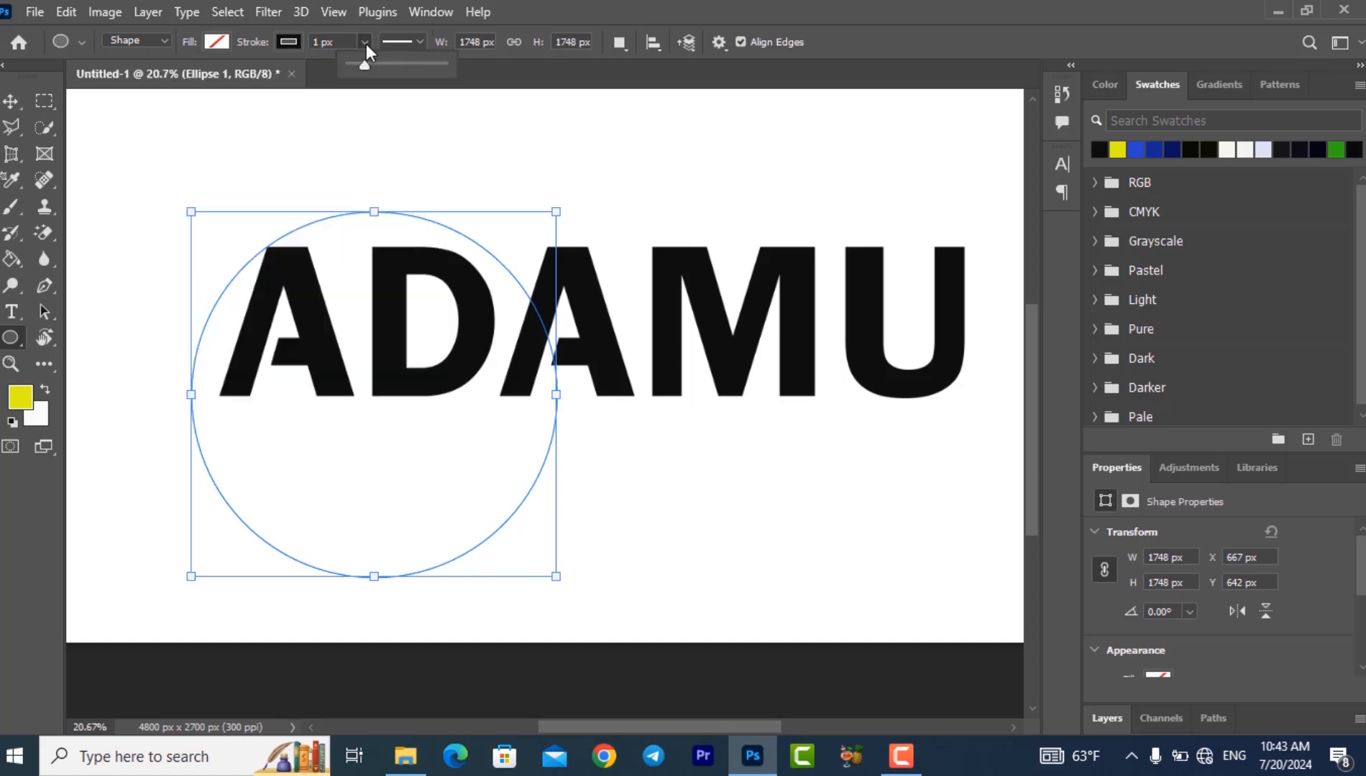
drag(359, 62, 422, 93)
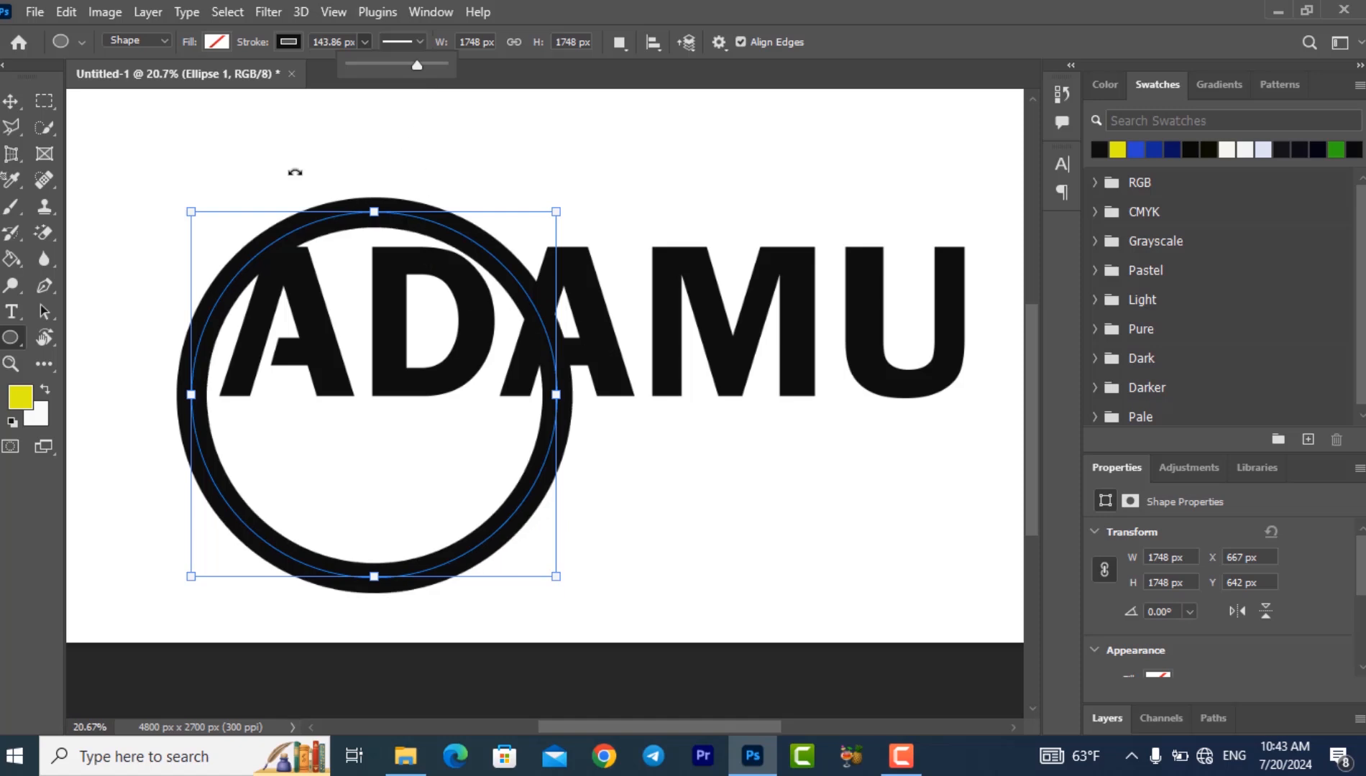
- Move the ring up and to the left so that it encloses the first A and the D
click(10, 102)
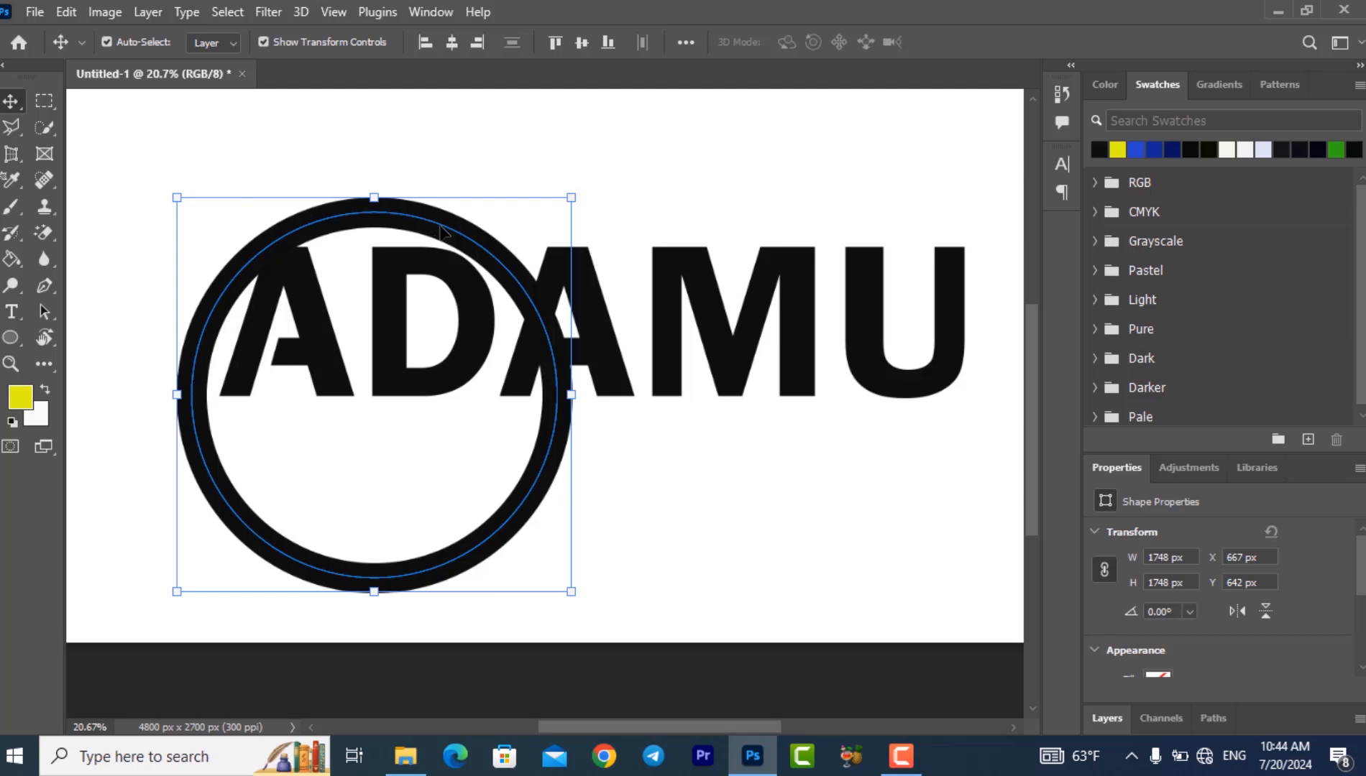
drag(442, 230, 425, 184)
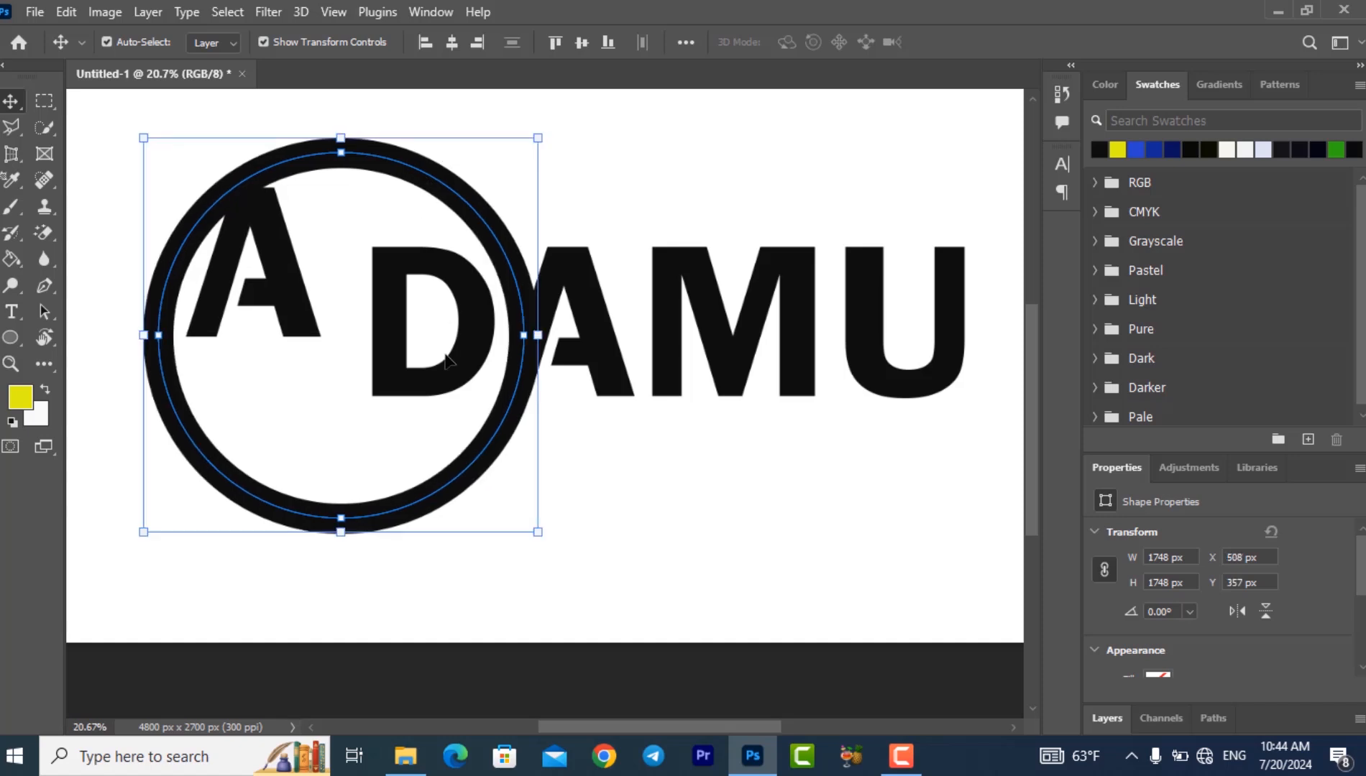
click(611, 501)
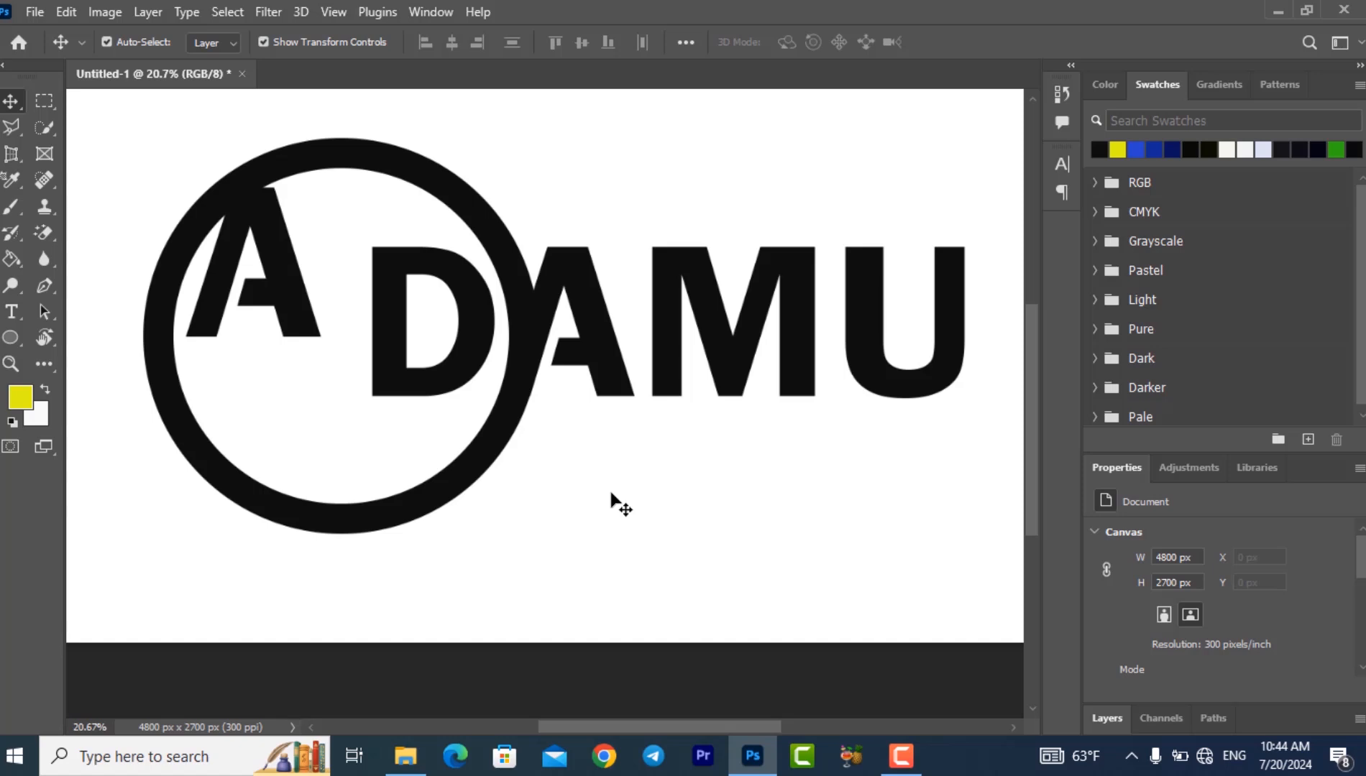
- Move the displaced first A back into line beside the D inside the ring, and clear the layer selection
click(287, 266)
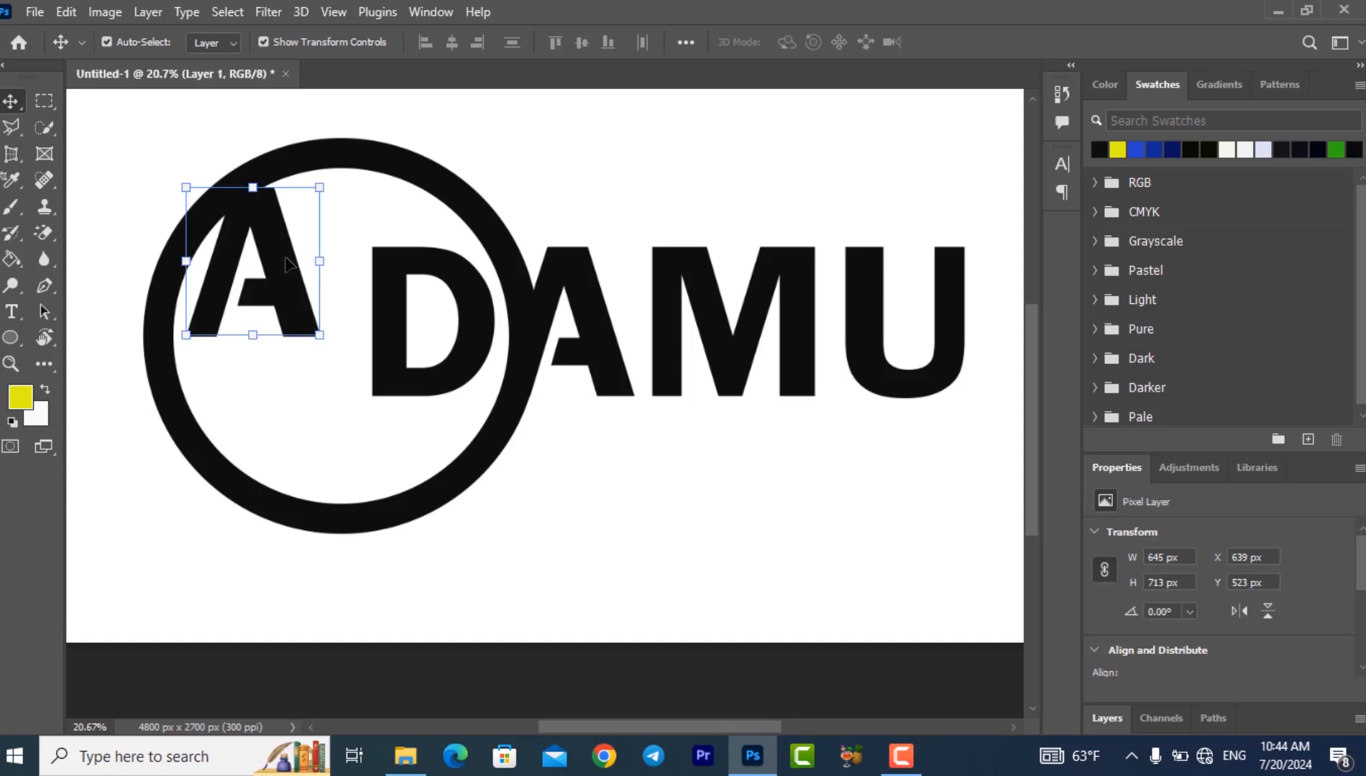
drag(285, 259, 321, 323)
click(608, 497)
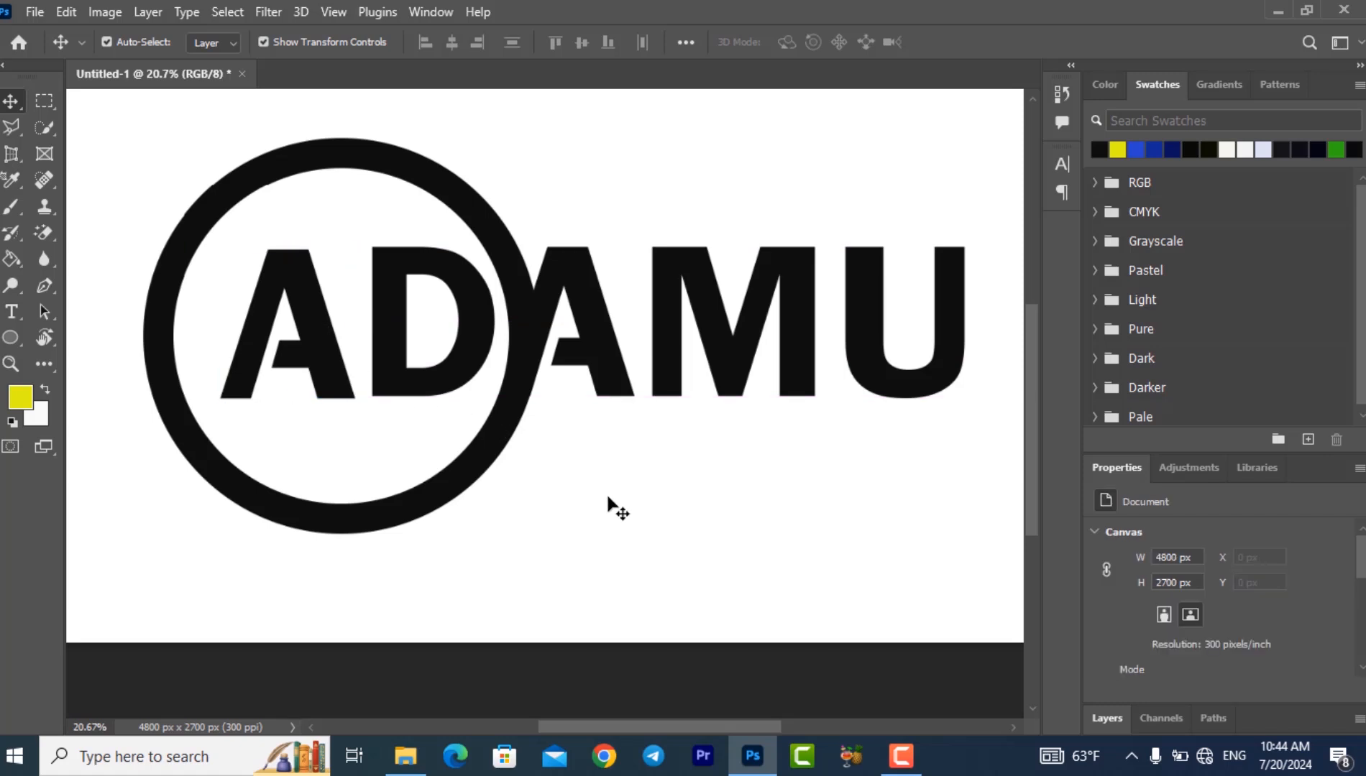
click(519, 295)
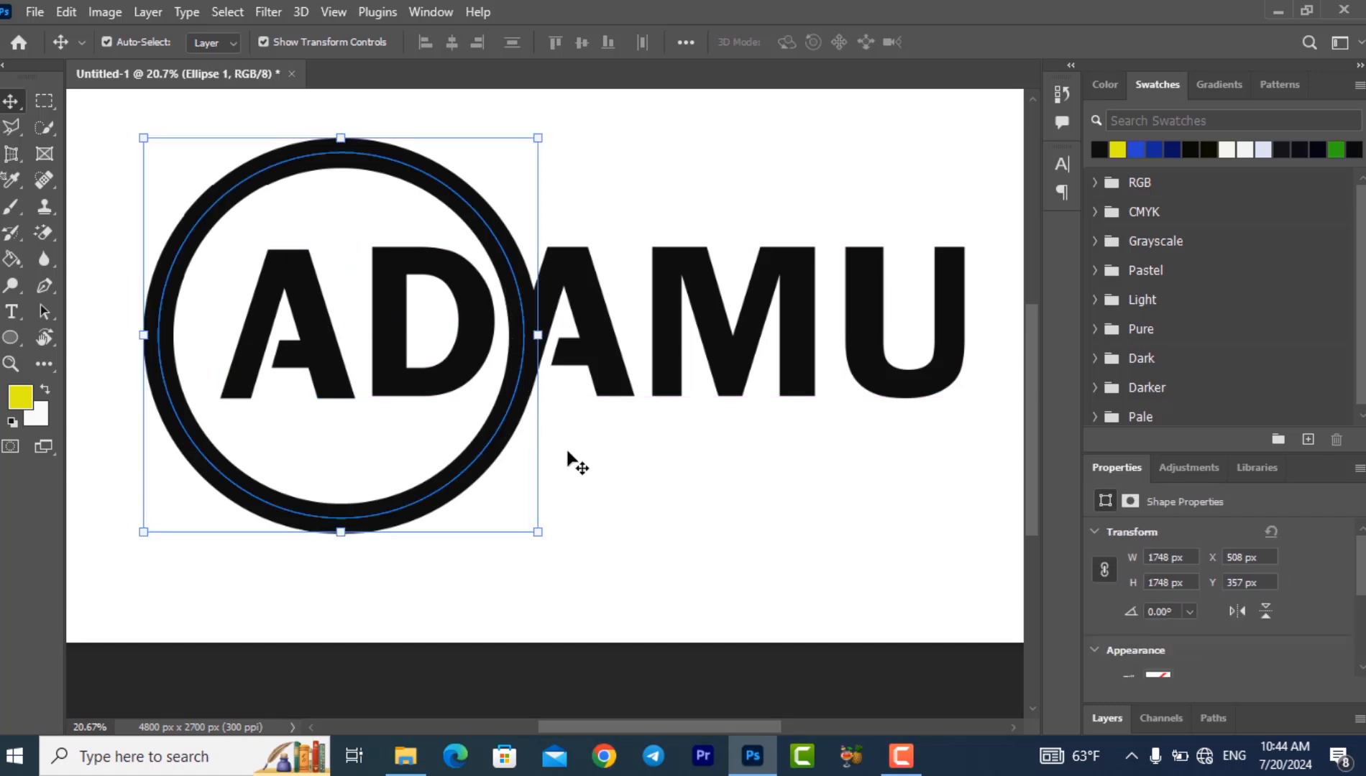
click(568, 452)
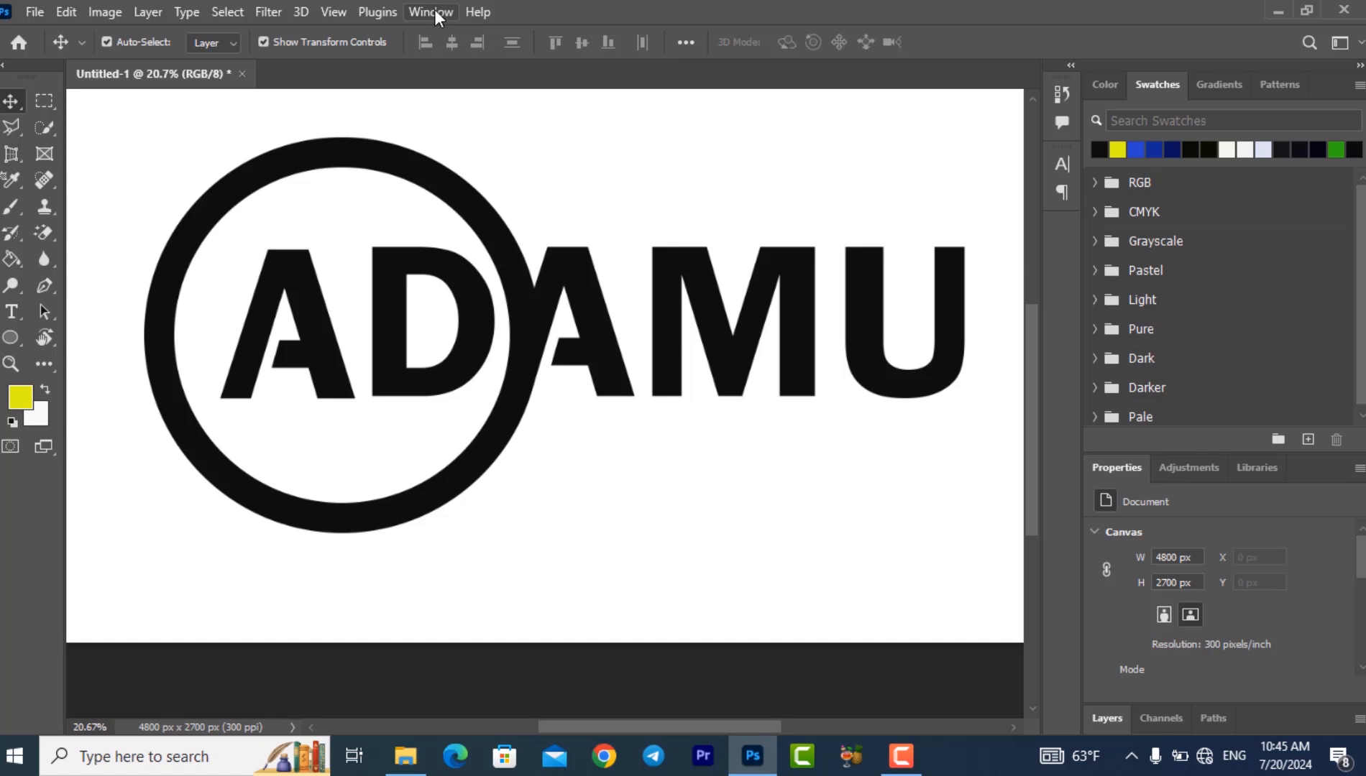
- Bring up the layer list, rasterize the Ellipse 1 layer, and clear the layer selection
click(434, 10)
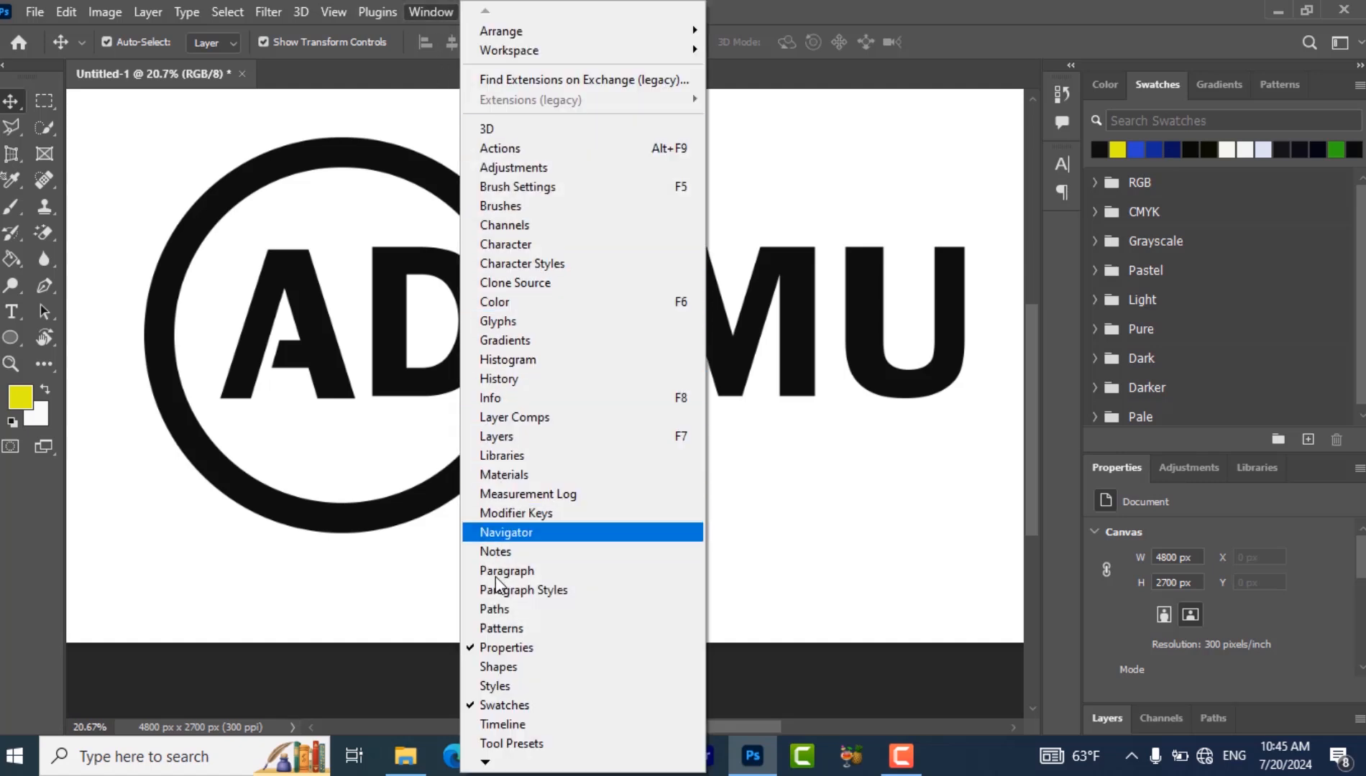
click(514, 440)
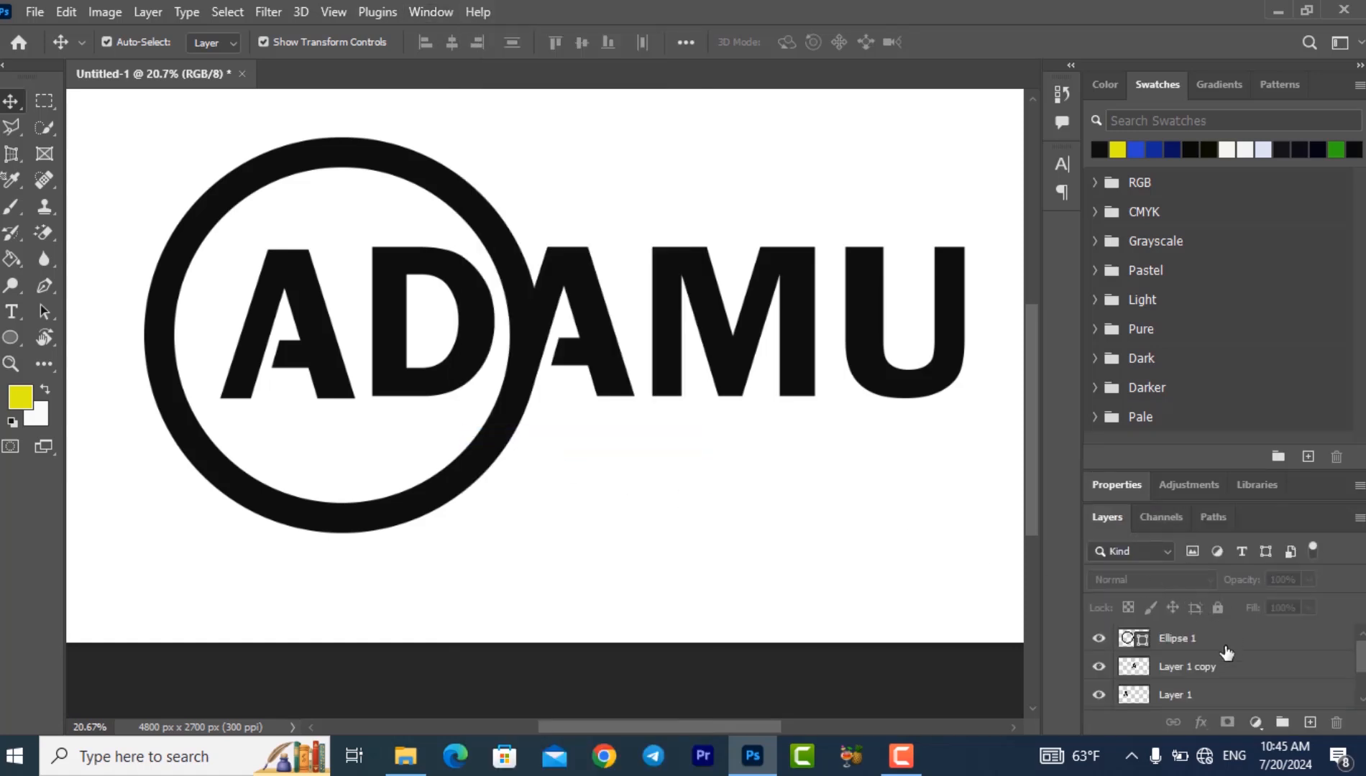
click(1163, 639)
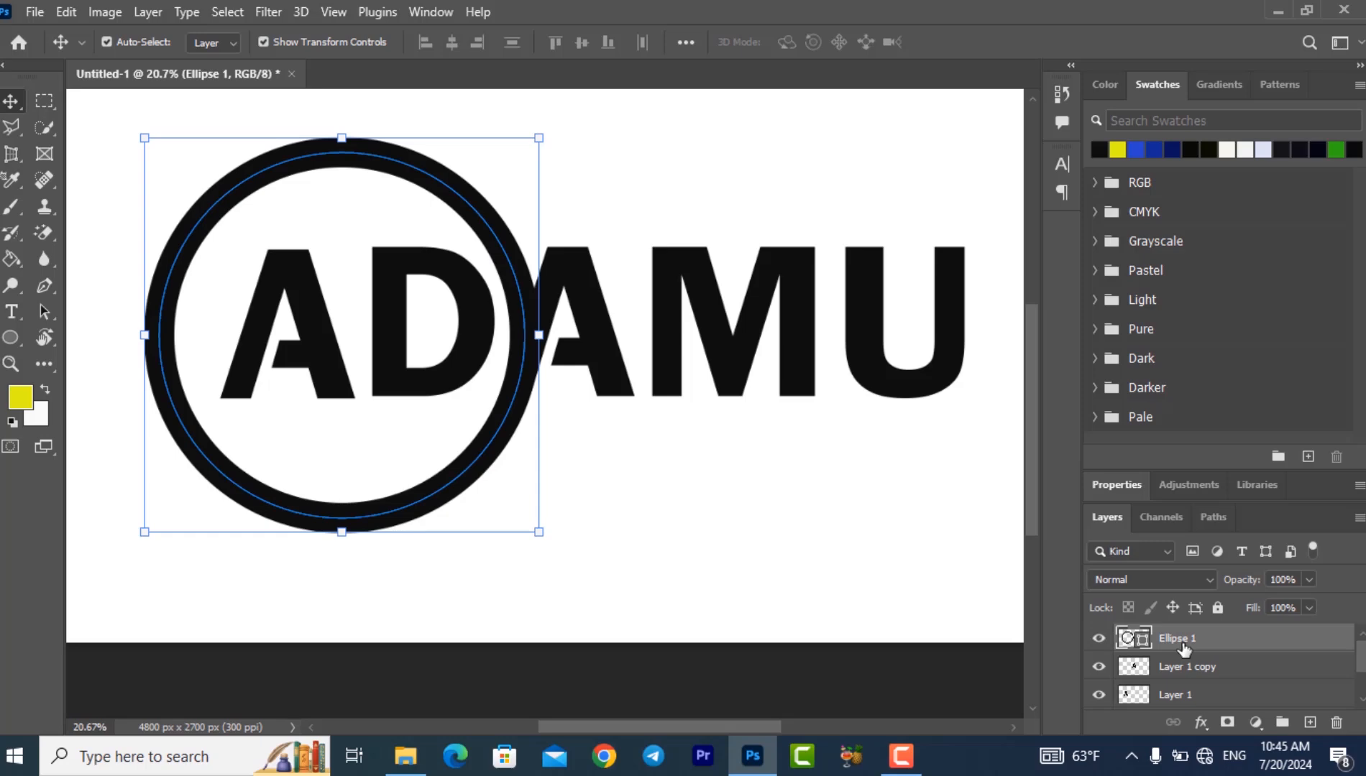
right_click(1183, 647)
click(1013, 339)
click(615, 381)
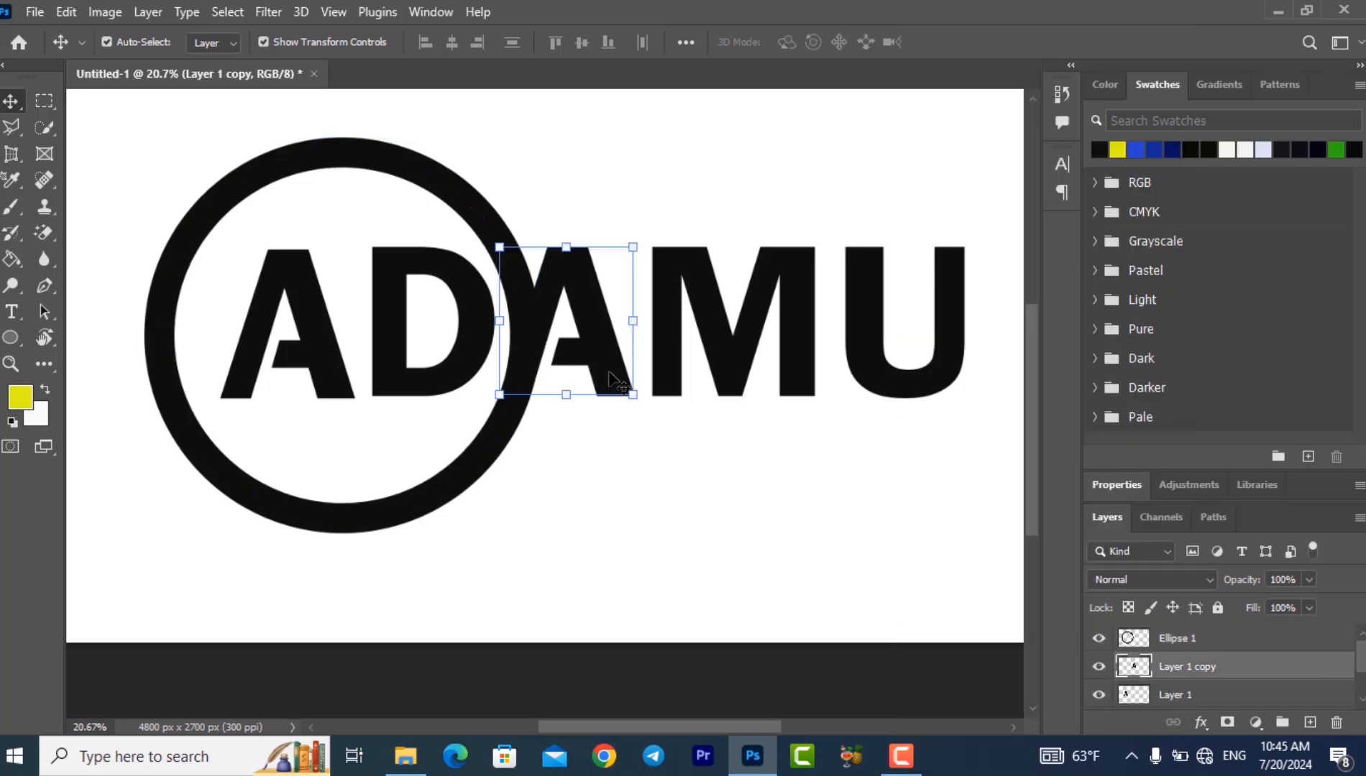
click(628, 440)
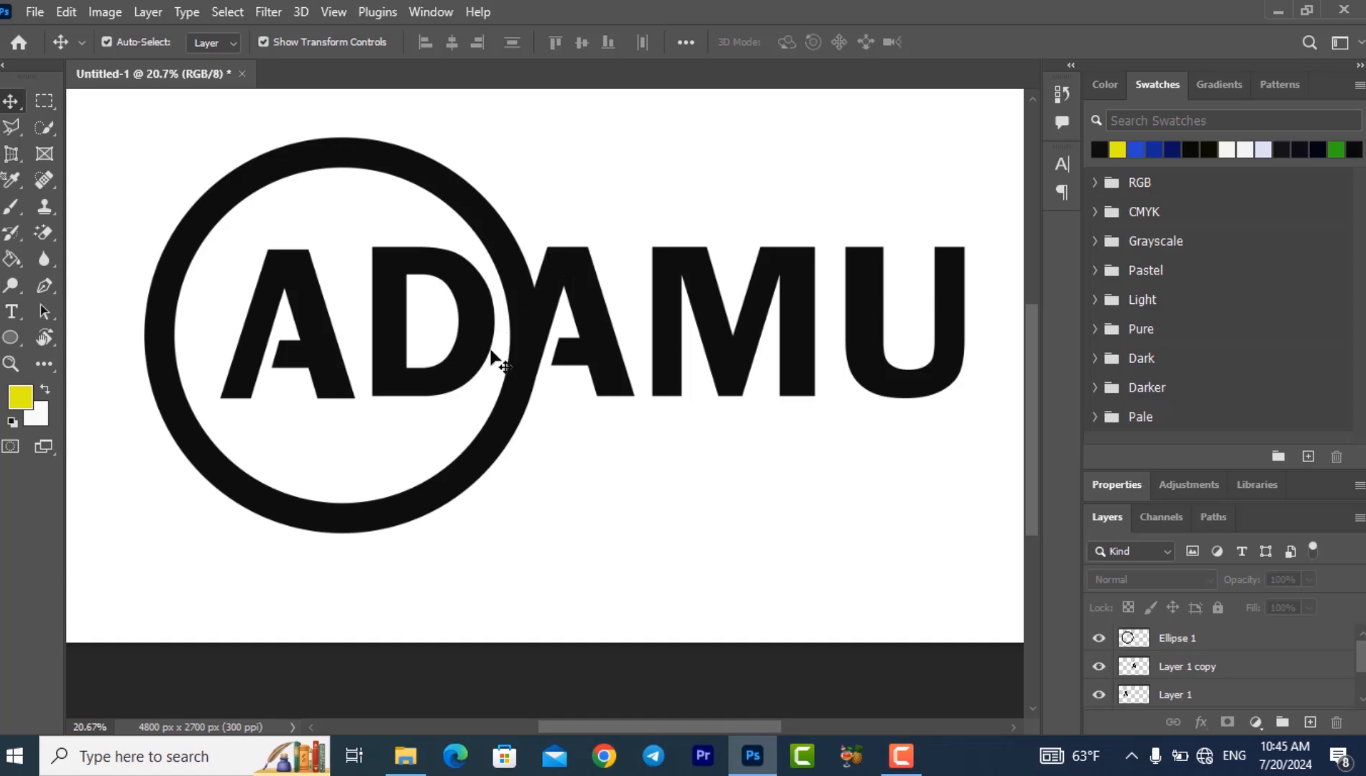
- Draw a closed Pen path along the second A's outer left edge, enclosing the ring section directly beside that letter
click(44, 285)
click(99, 292)
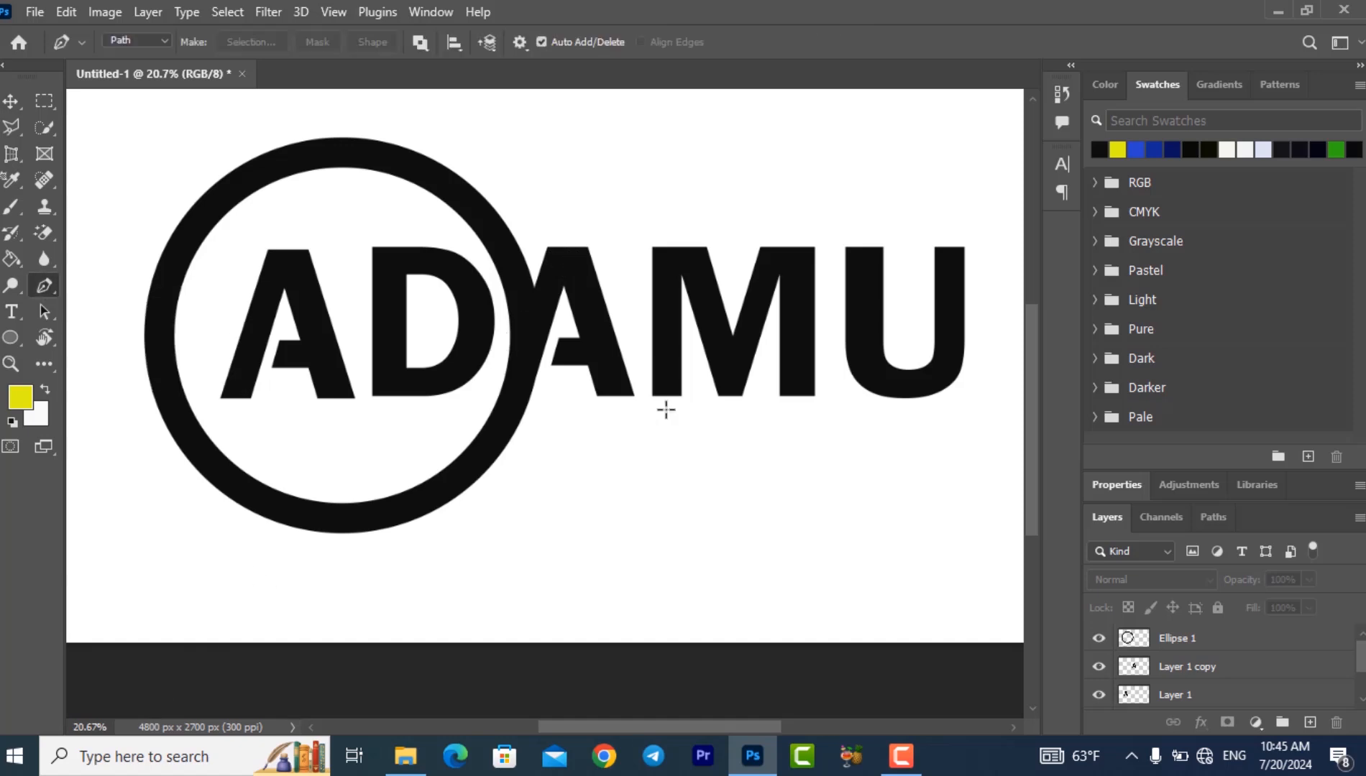
key(BackSpace)
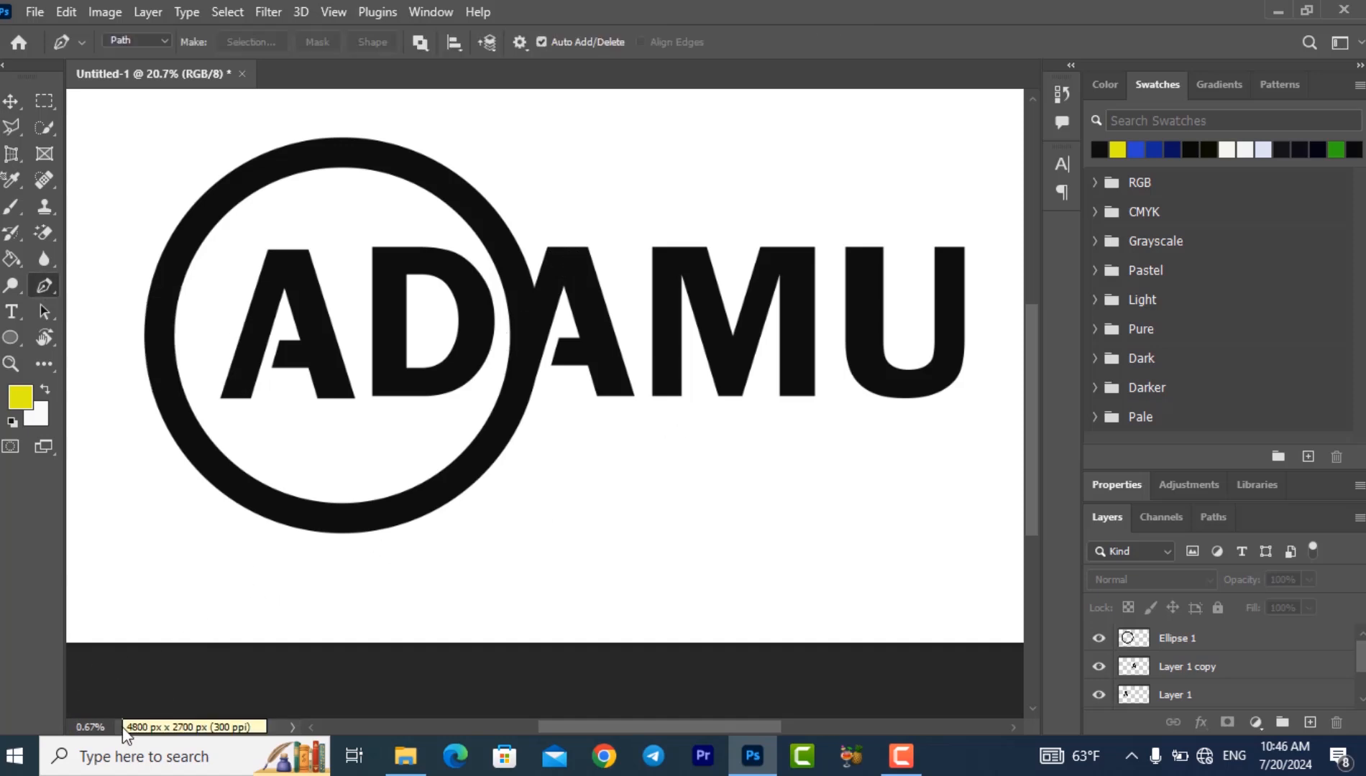
text(10)
key(Return)
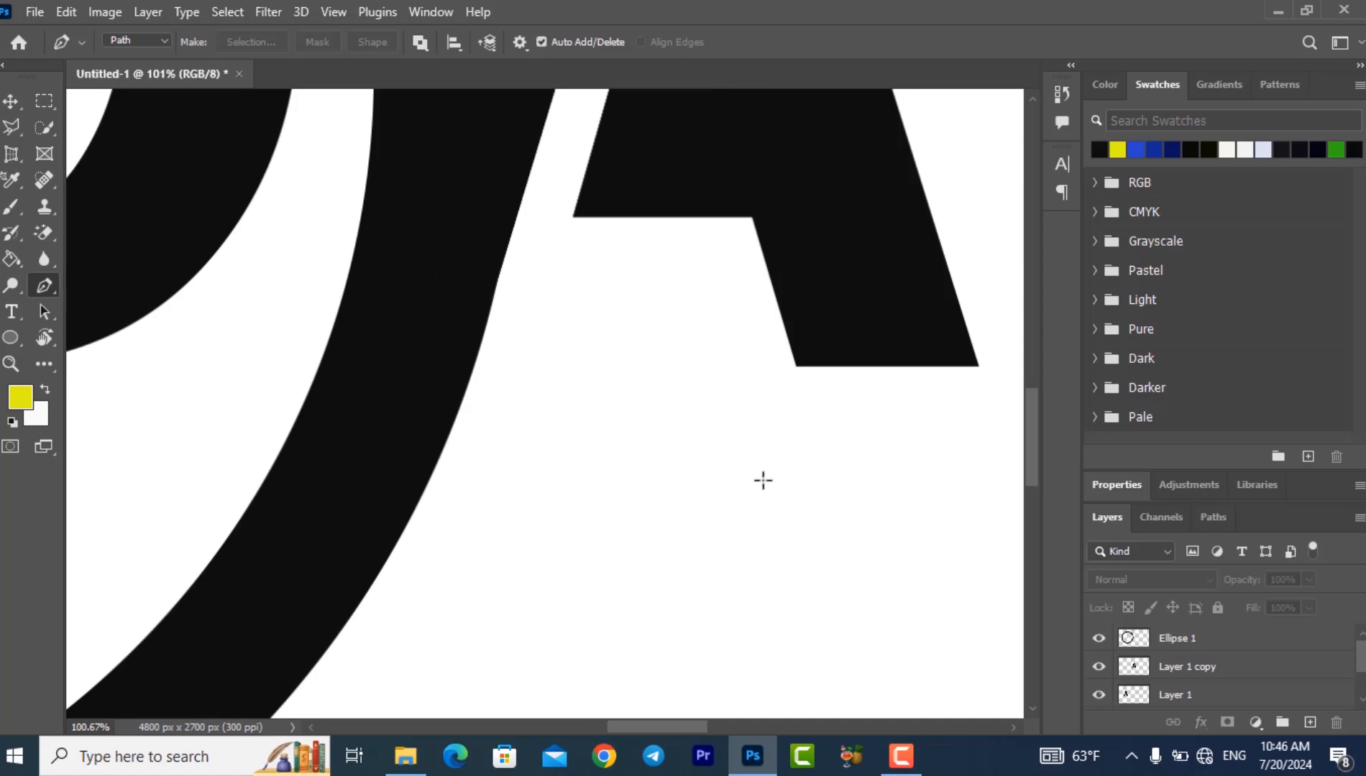
drag(1031, 461, 1040, 372)
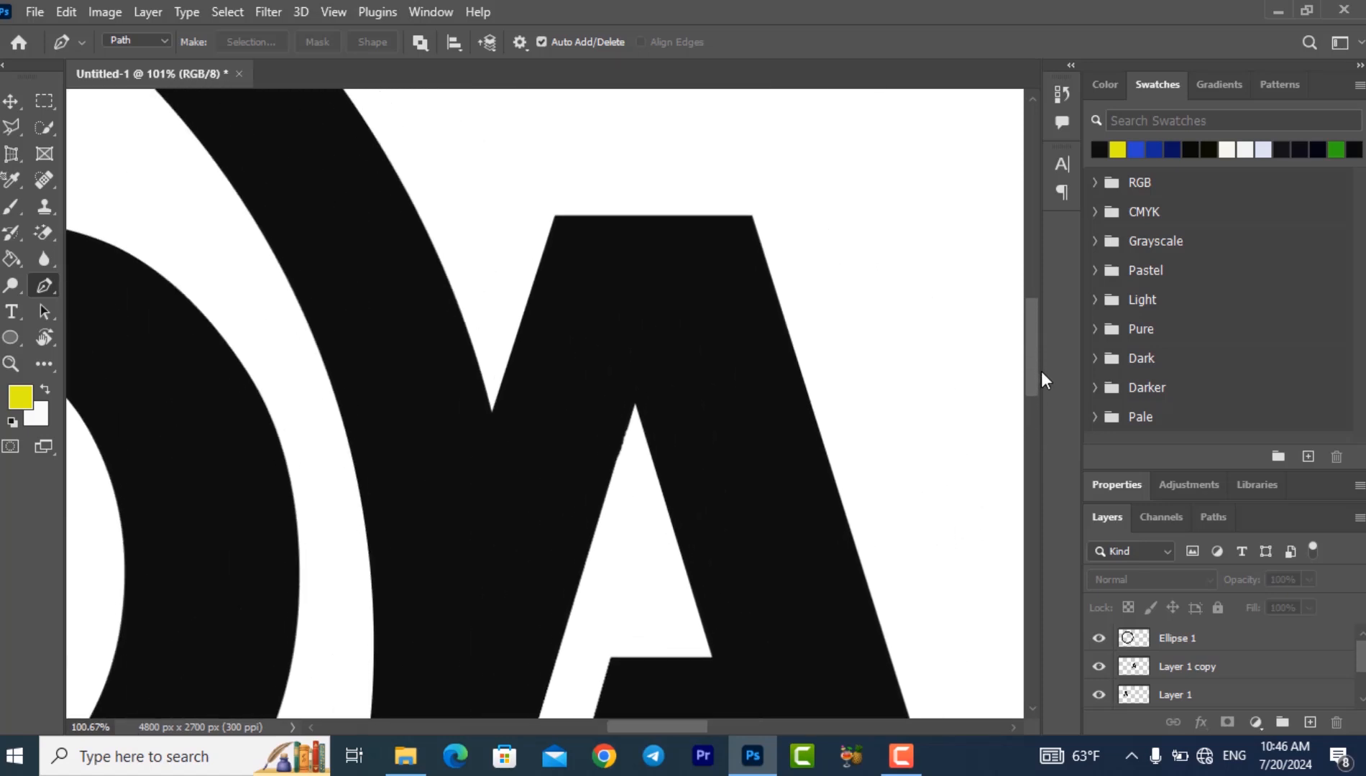
click(552, 214)
scroll(503, 360, down, 3)
click(339, 654)
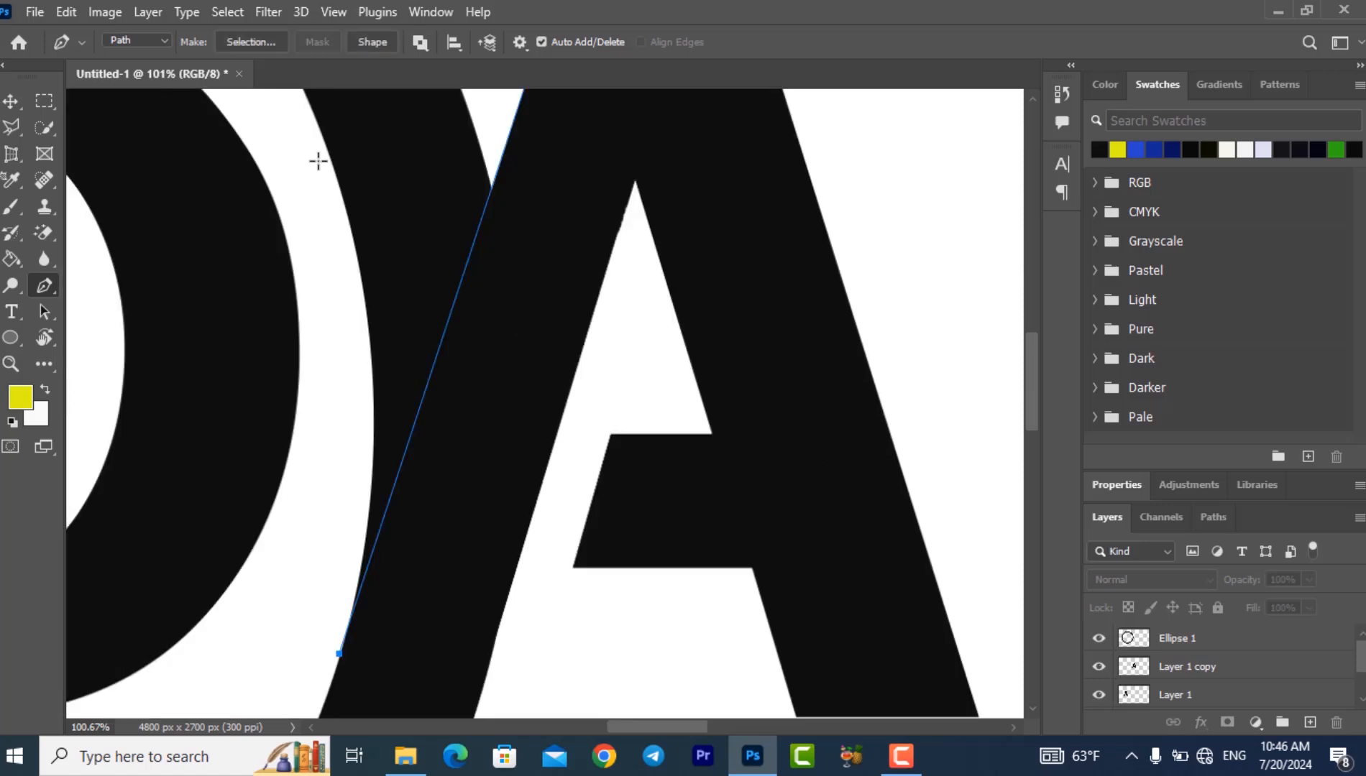
click(309, 120)
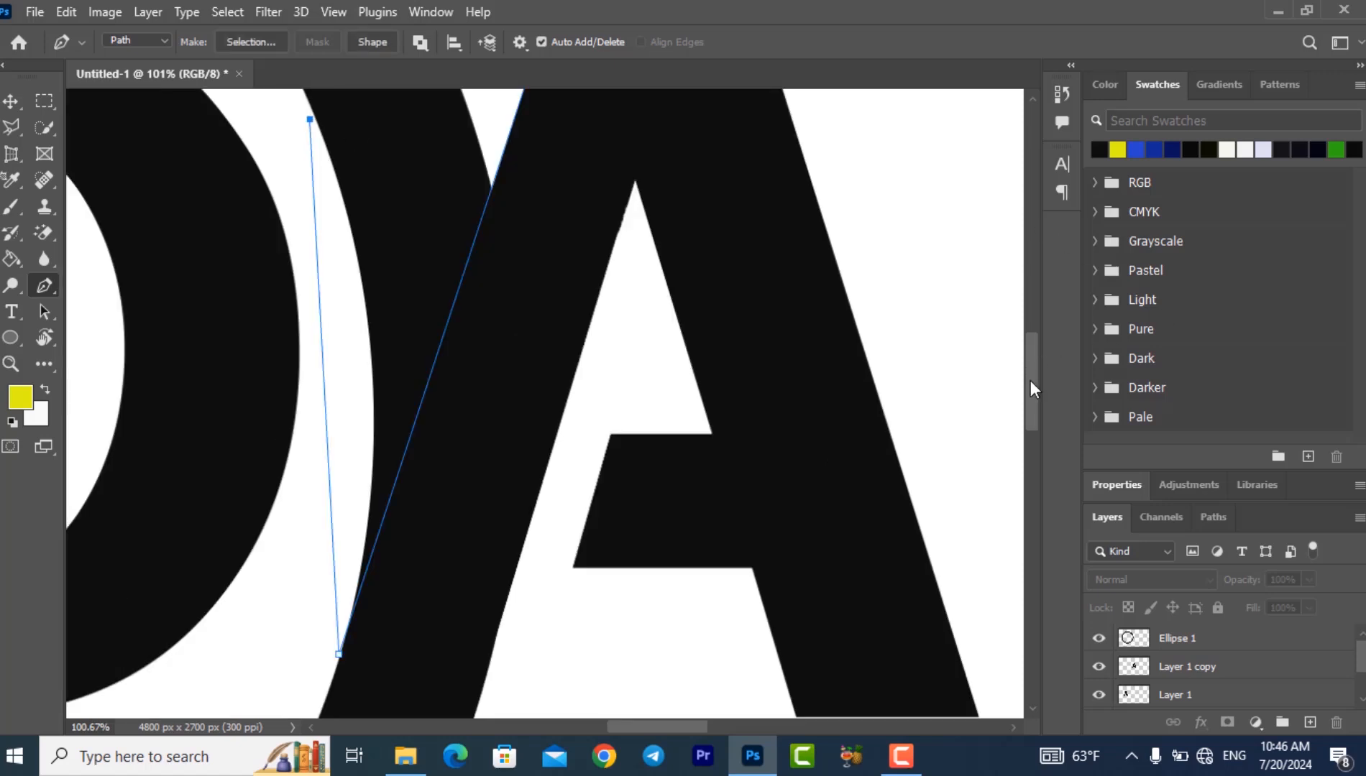
drag(1029, 379, 1032, 326)
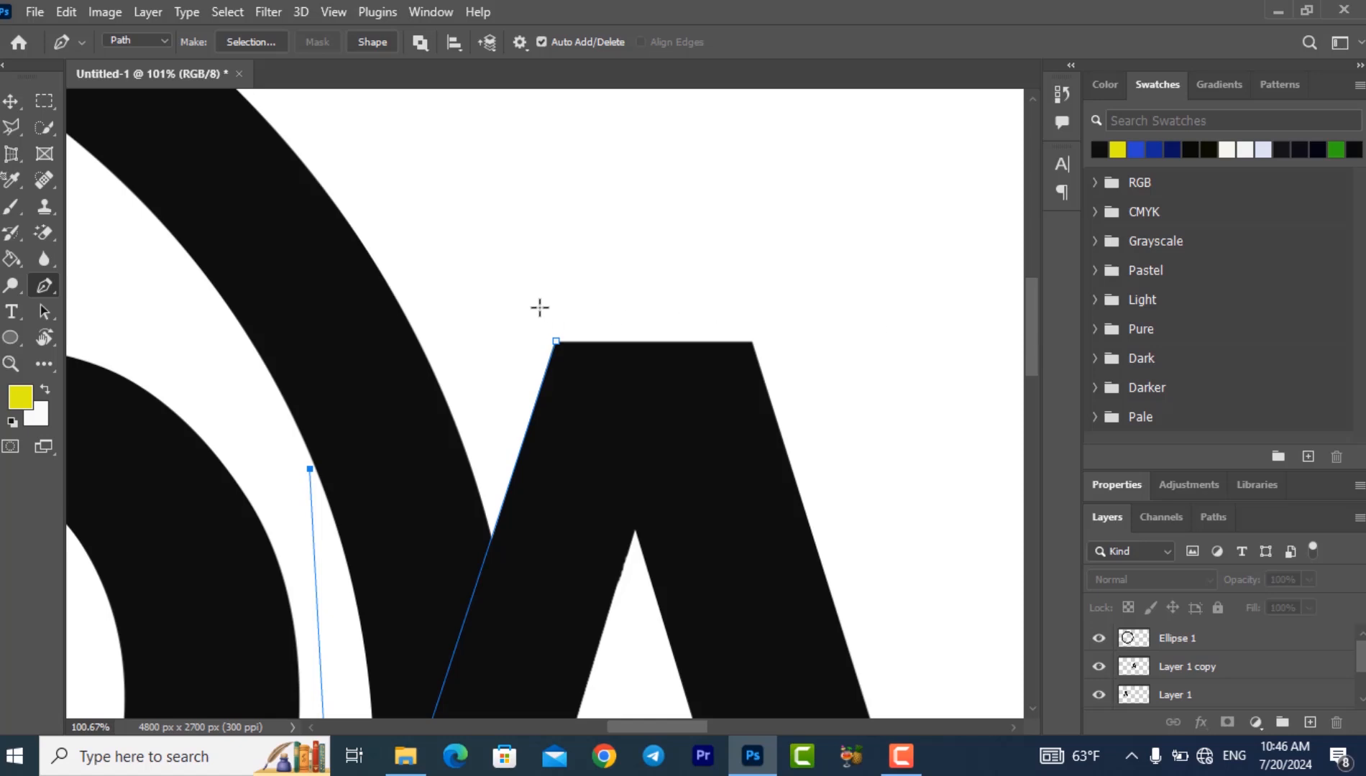
click(421, 182)
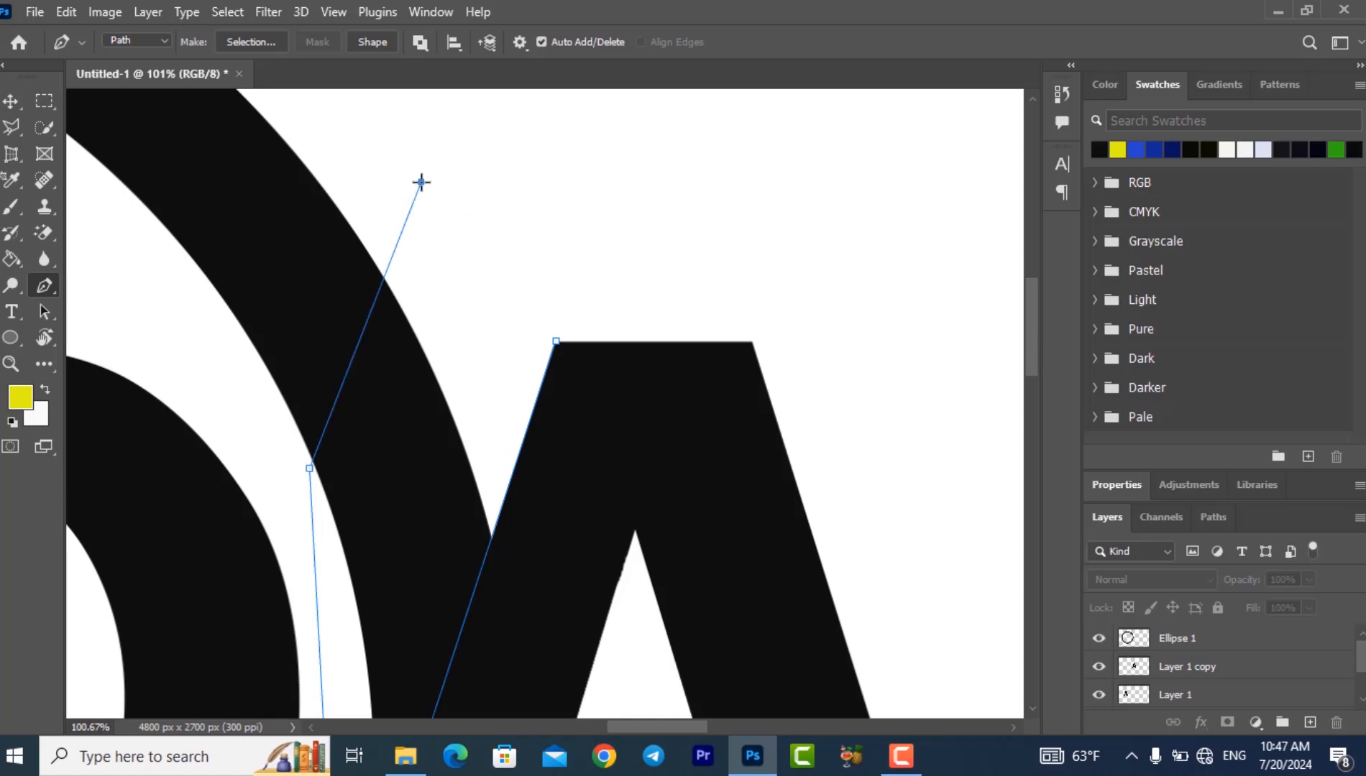
click(556, 344)
- Convert the closed path into a yellow shape and rasterize its layer
click(374, 41)
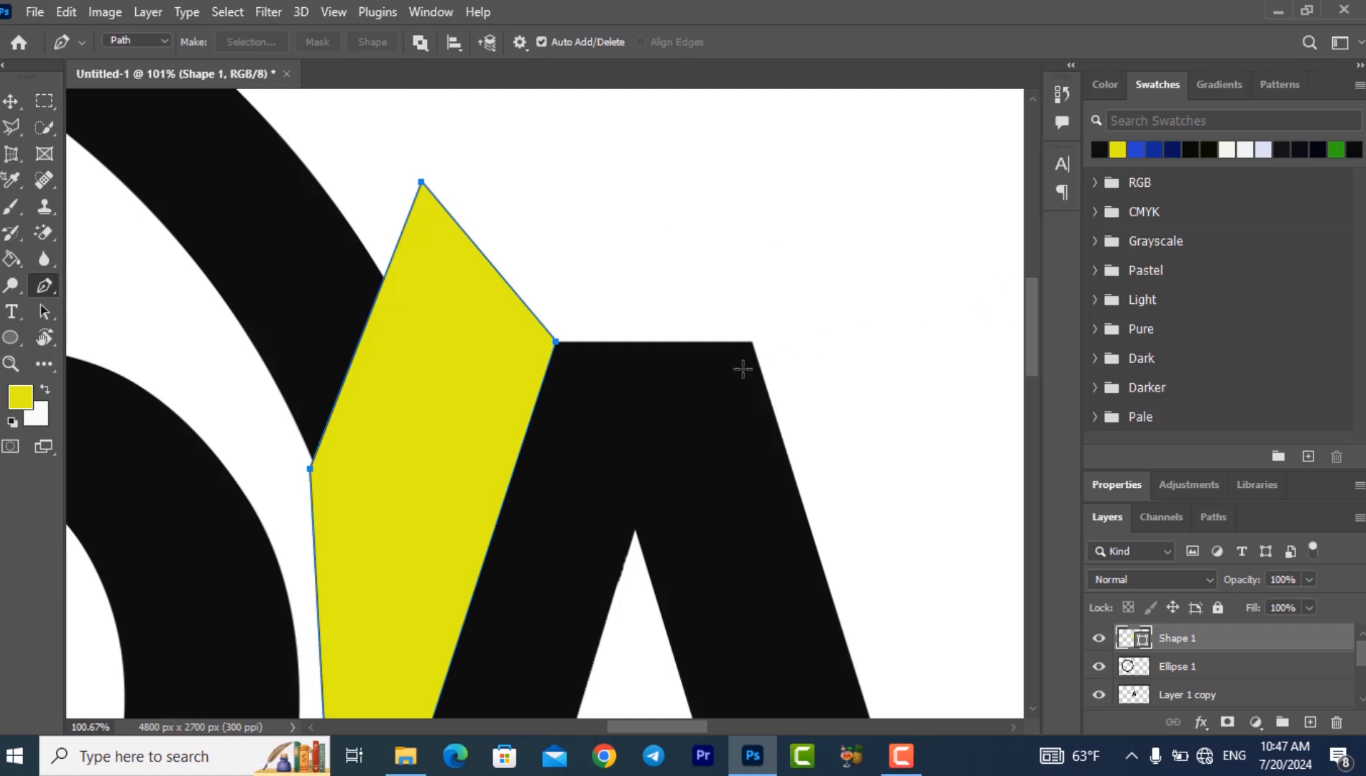
right_click(1177, 634)
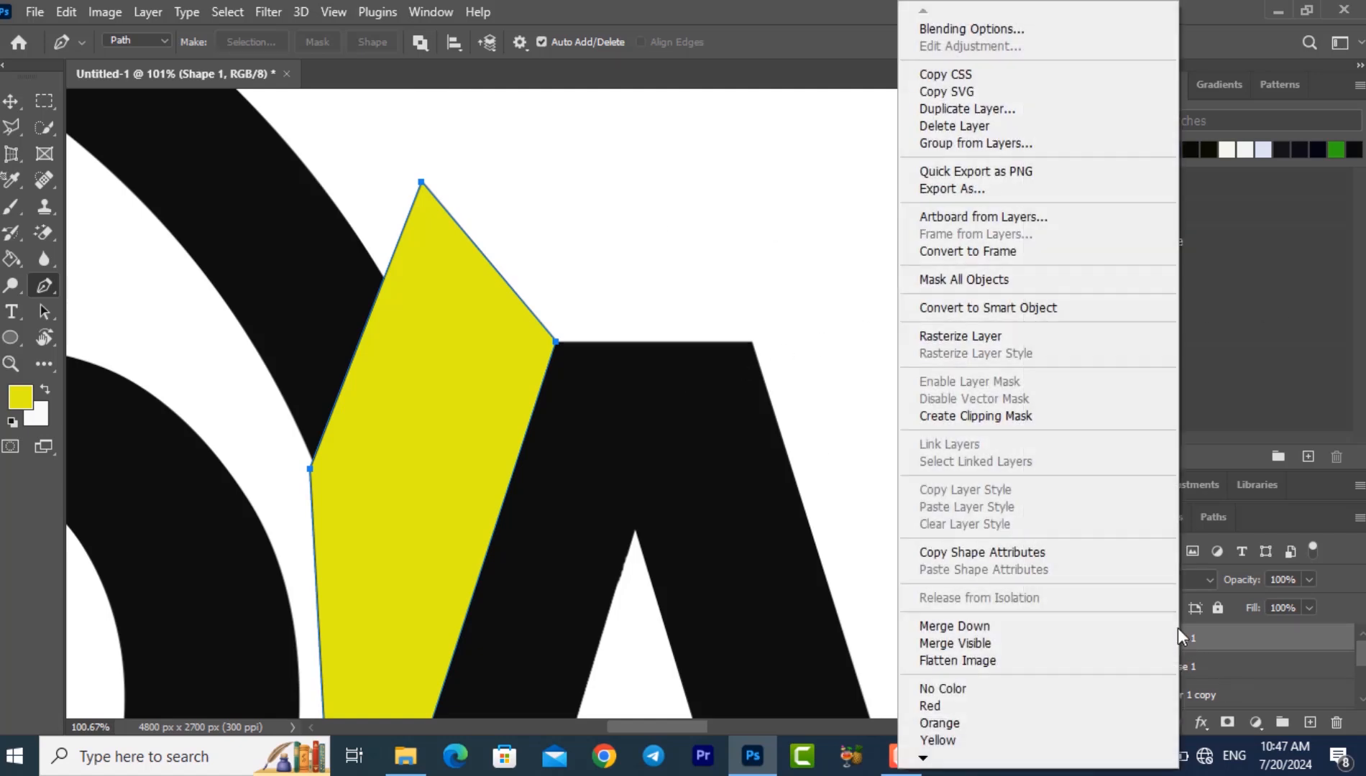
click(959, 336)
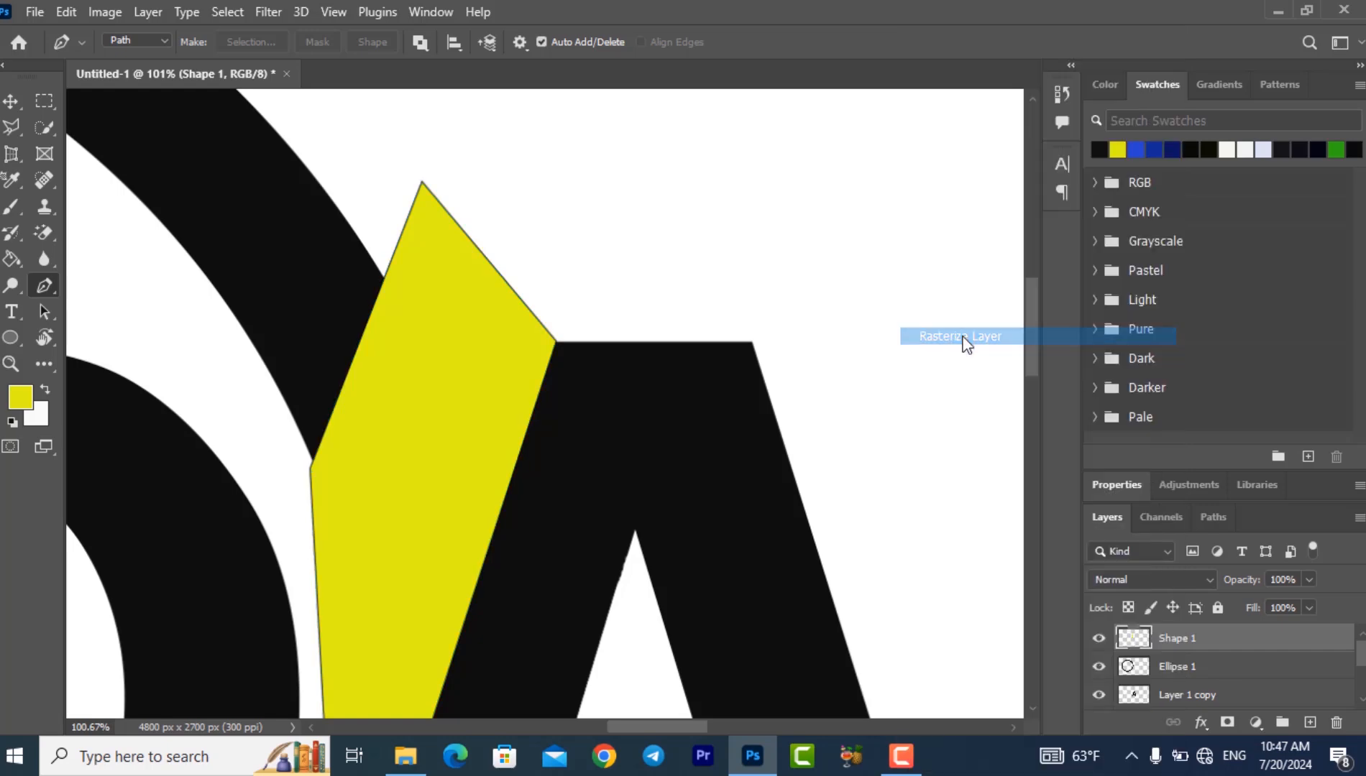
- Select the yellow shape's area with Quick Selection, delete the ring section inside it from the Ellipse 1 layer, and clear the selection
click(50, 128)
click(103, 146)
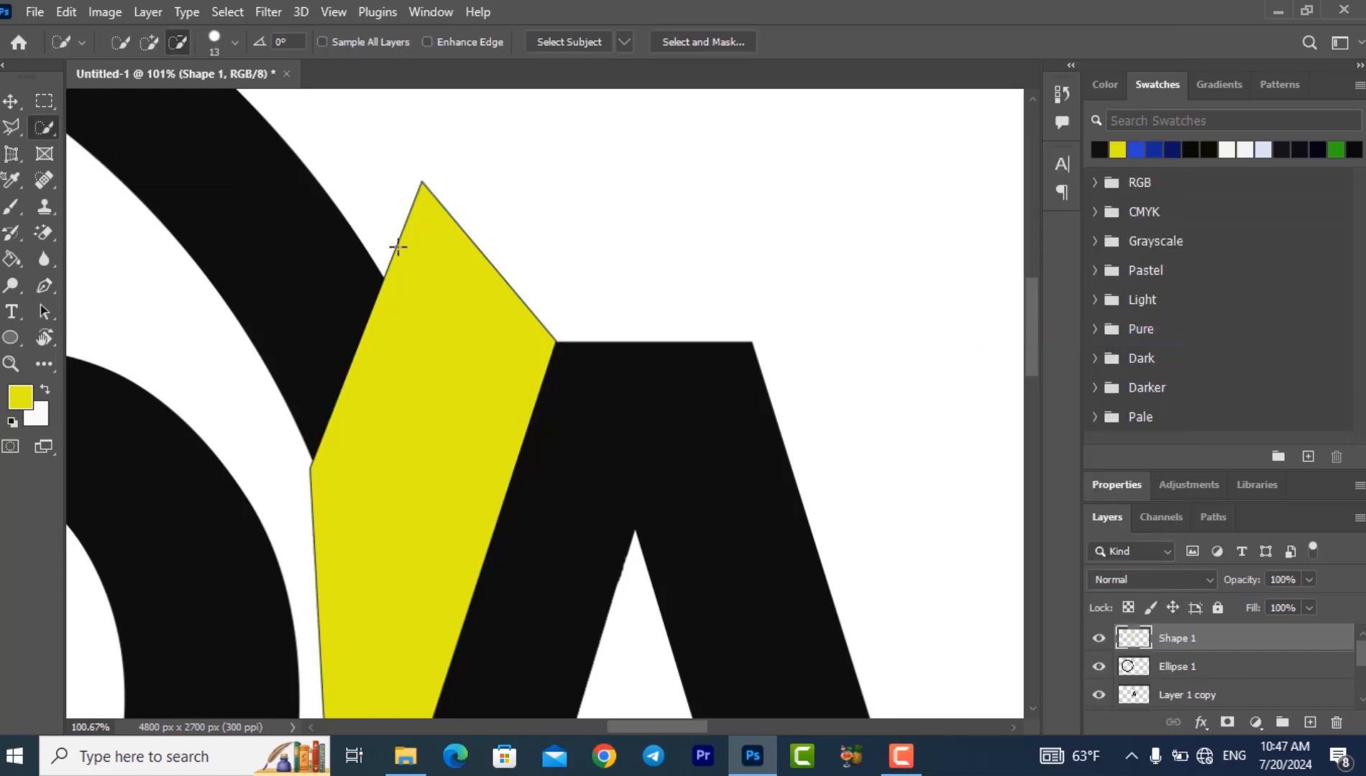
click(443, 307)
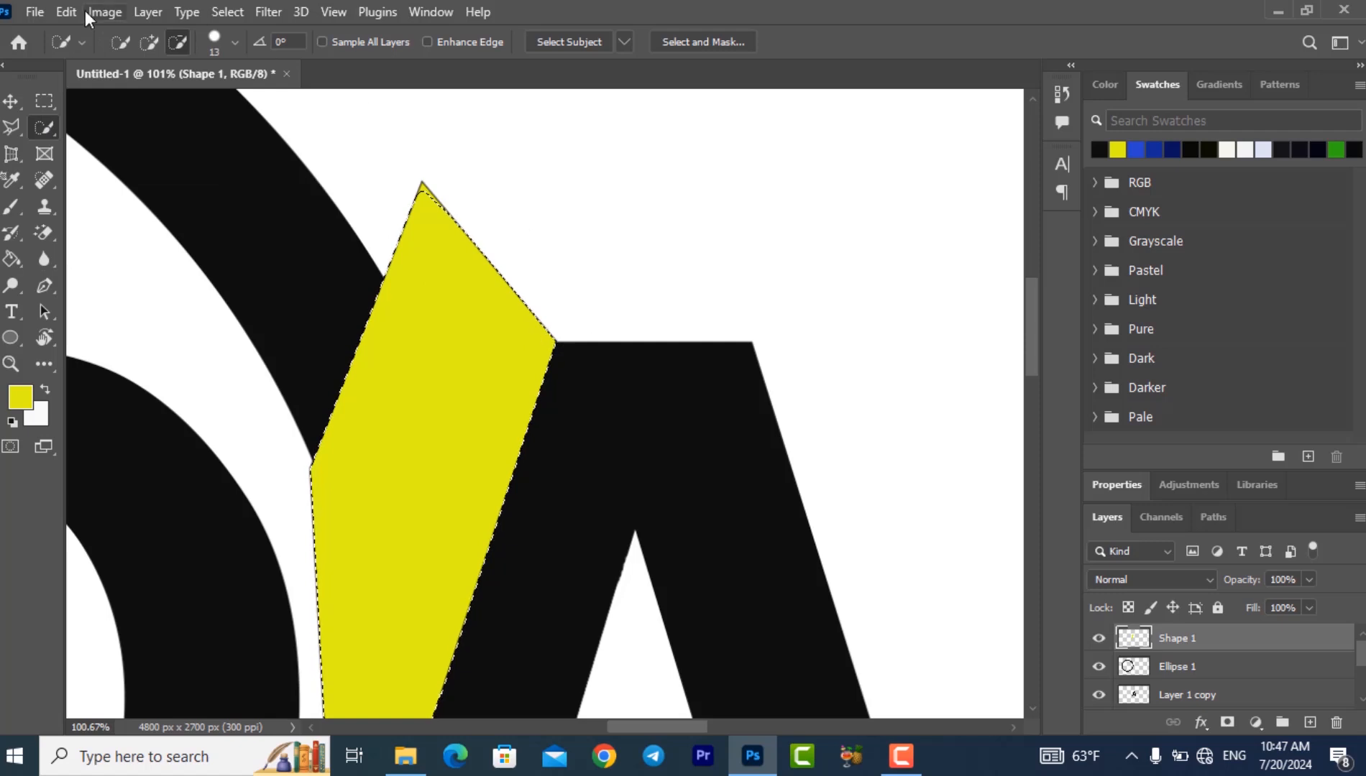
click(11, 101)
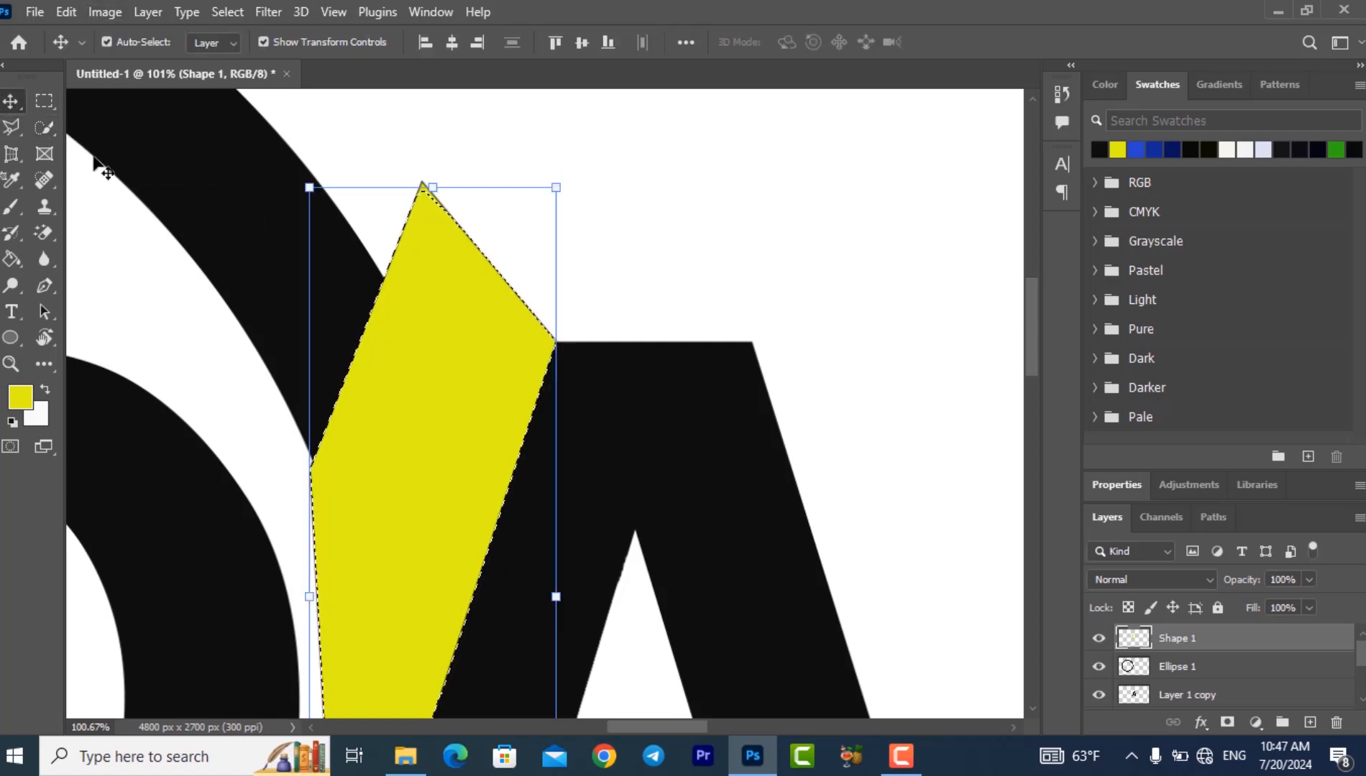
click(345, 283)
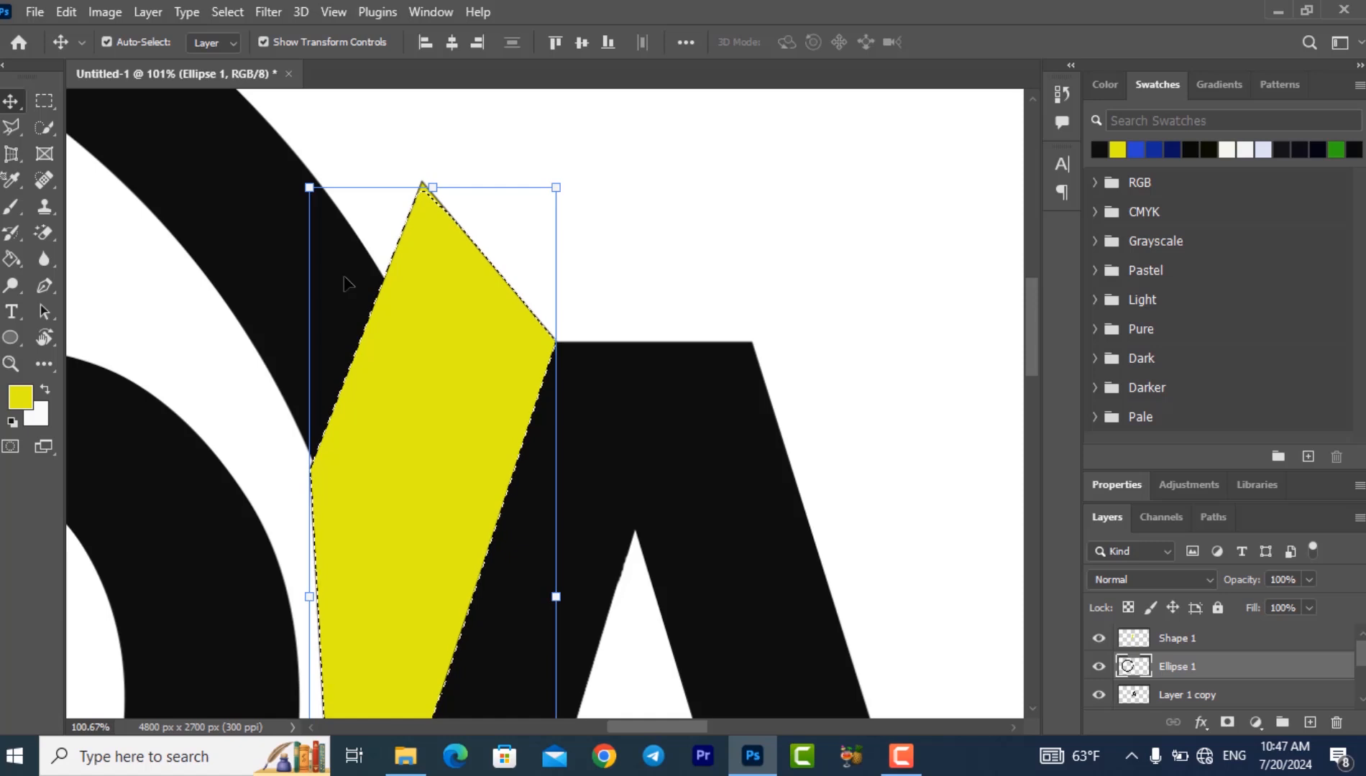
key(ctrl)
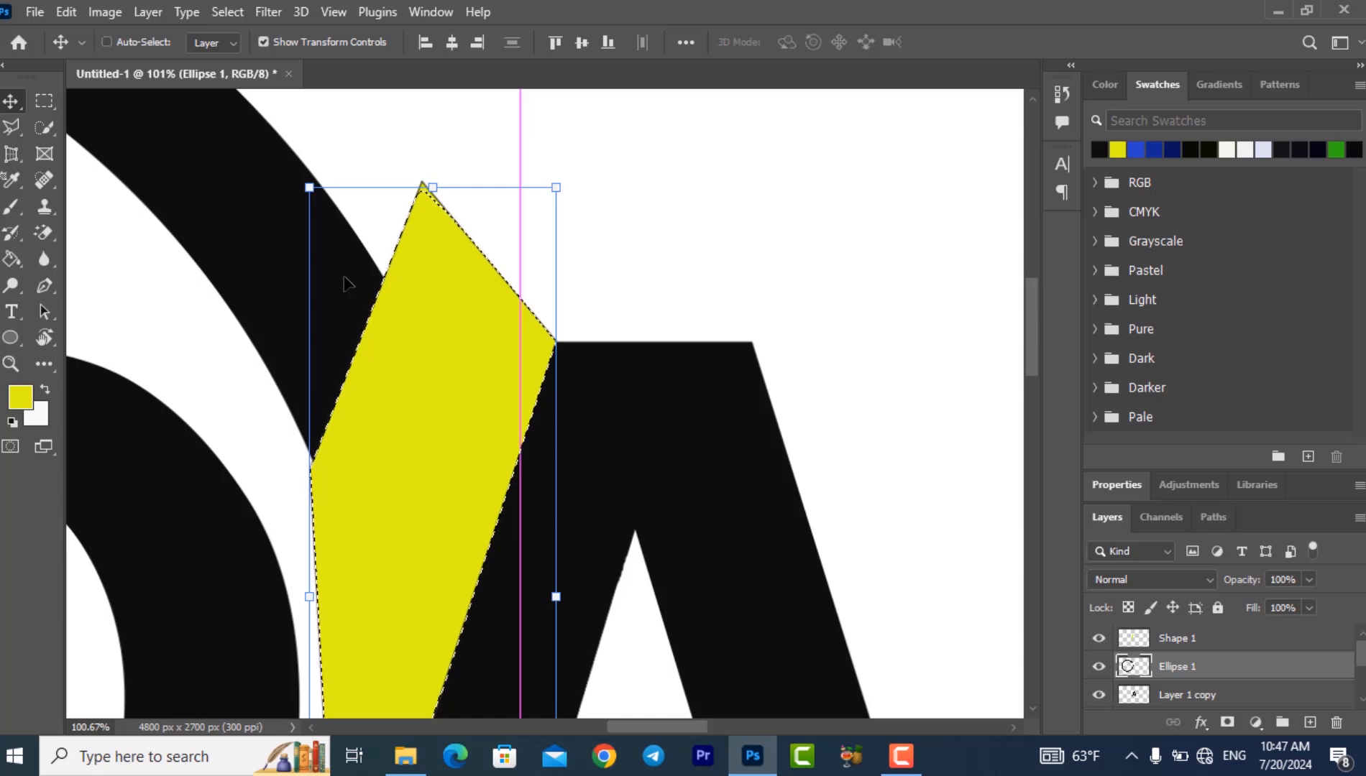
key(ctrl+d)
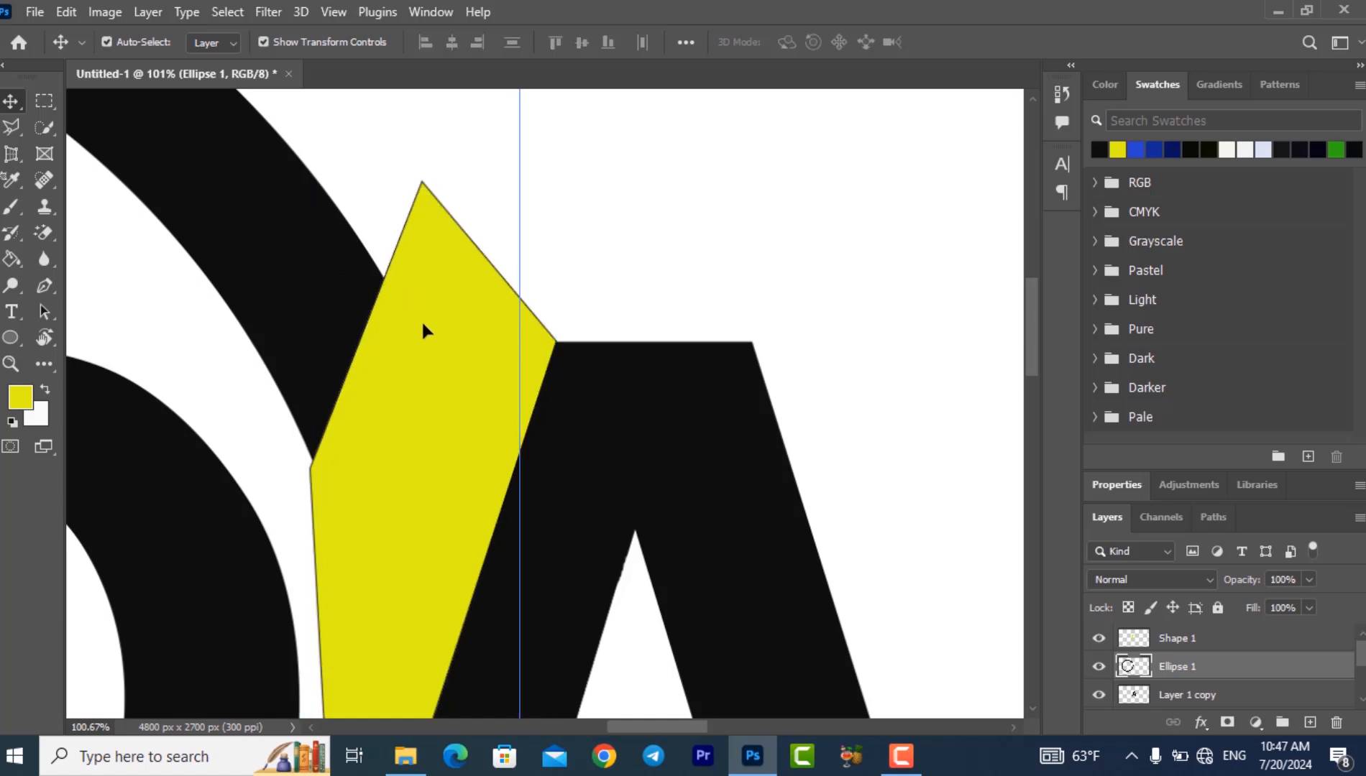
- Move the yellow Shape 1 off the ring, delete it, set the zoom to 20.67%, and clear the layer selection
drag(423, 329, 654, 263)
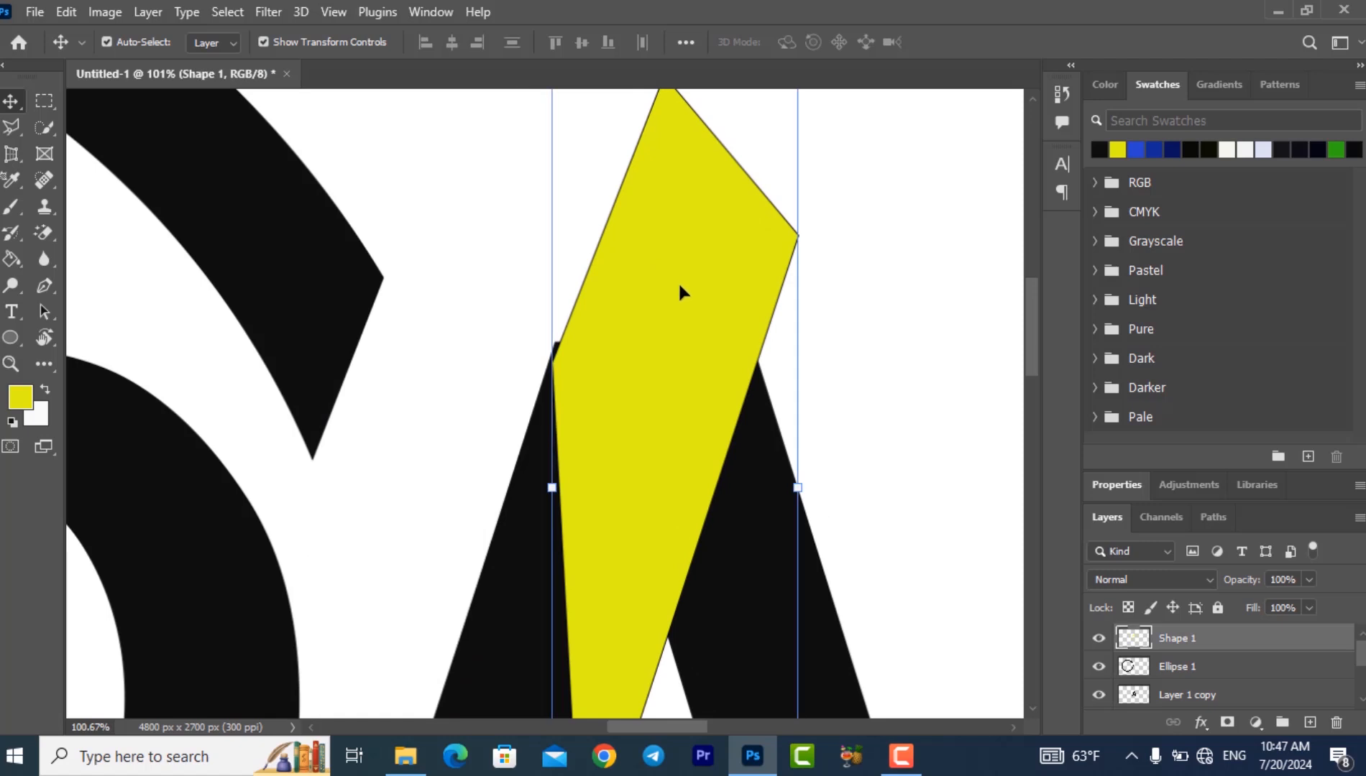
key(Delete)
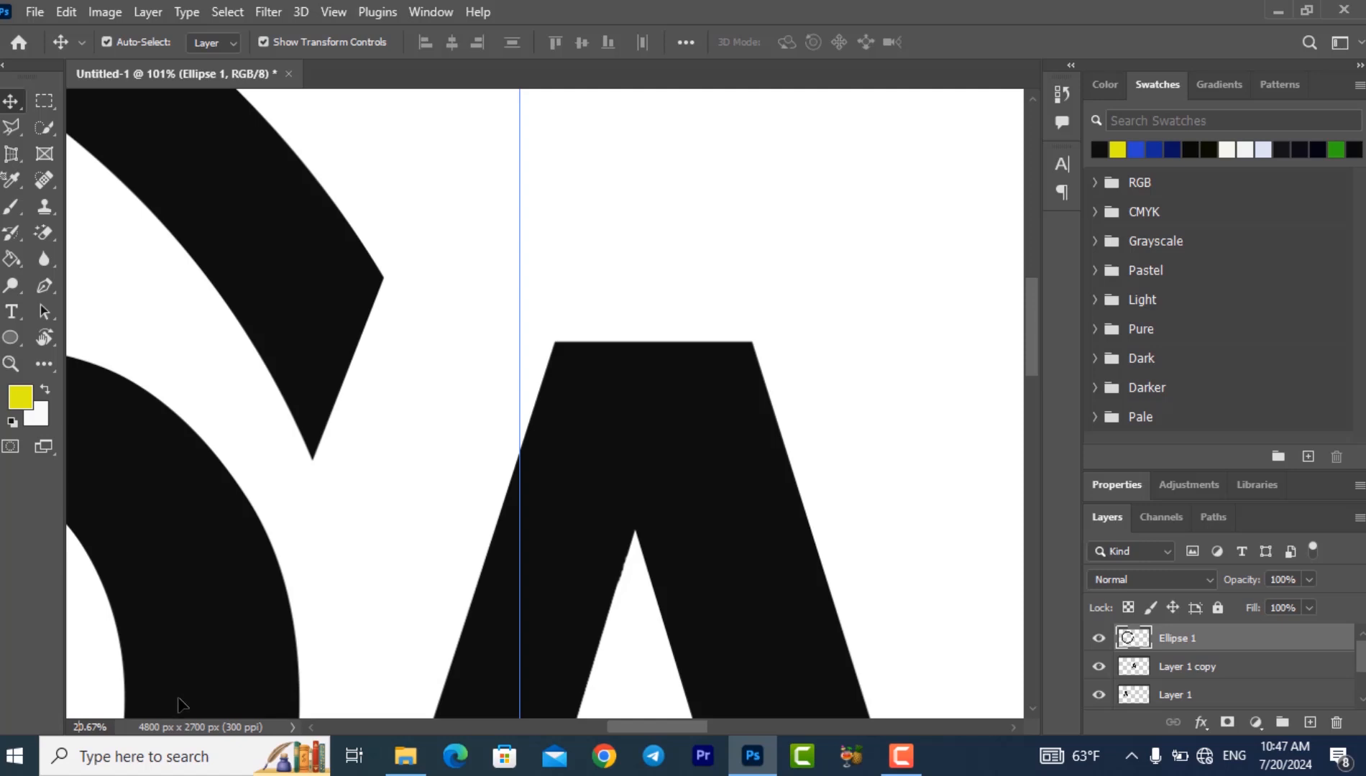
key(Return)
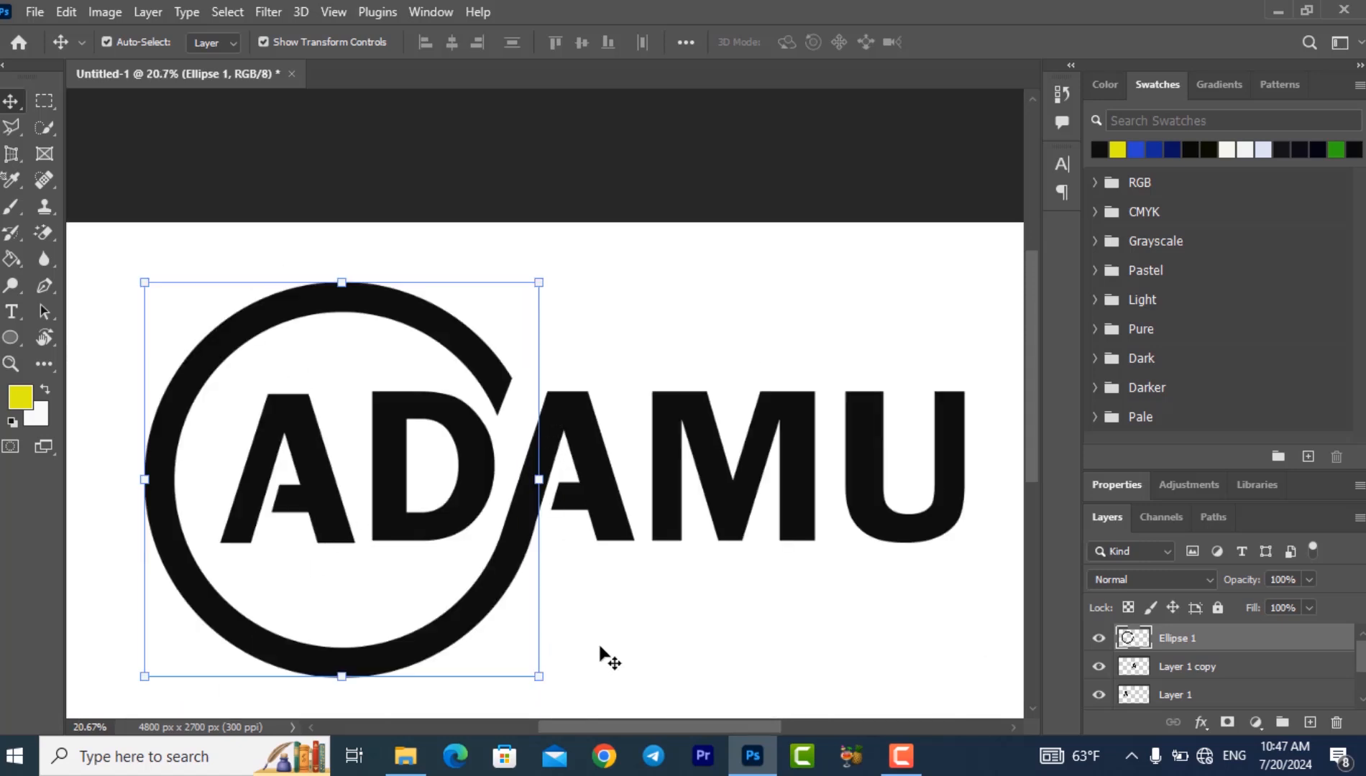
click(624, 641)
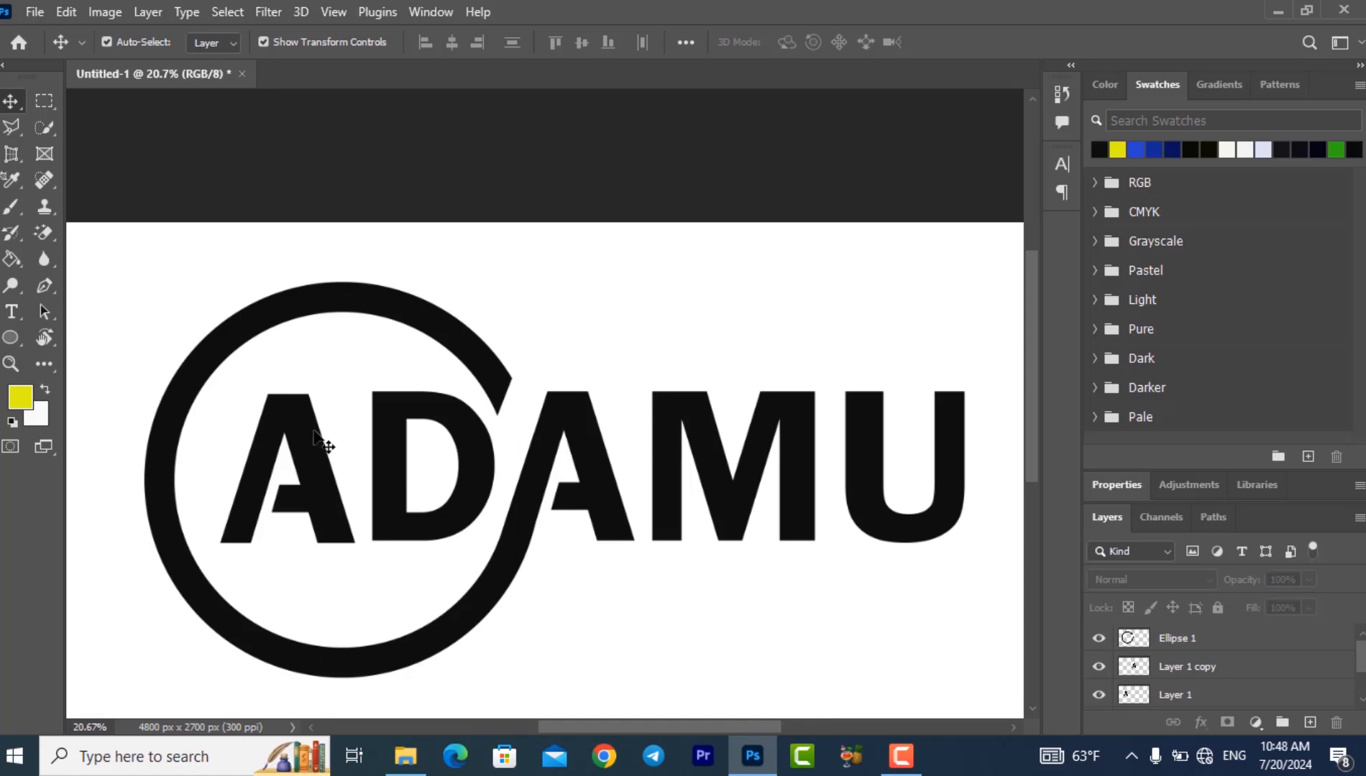
- Add the four-letter second name in black capitals beneath the main lettering, replacing the placeholder text
click(11, 312)
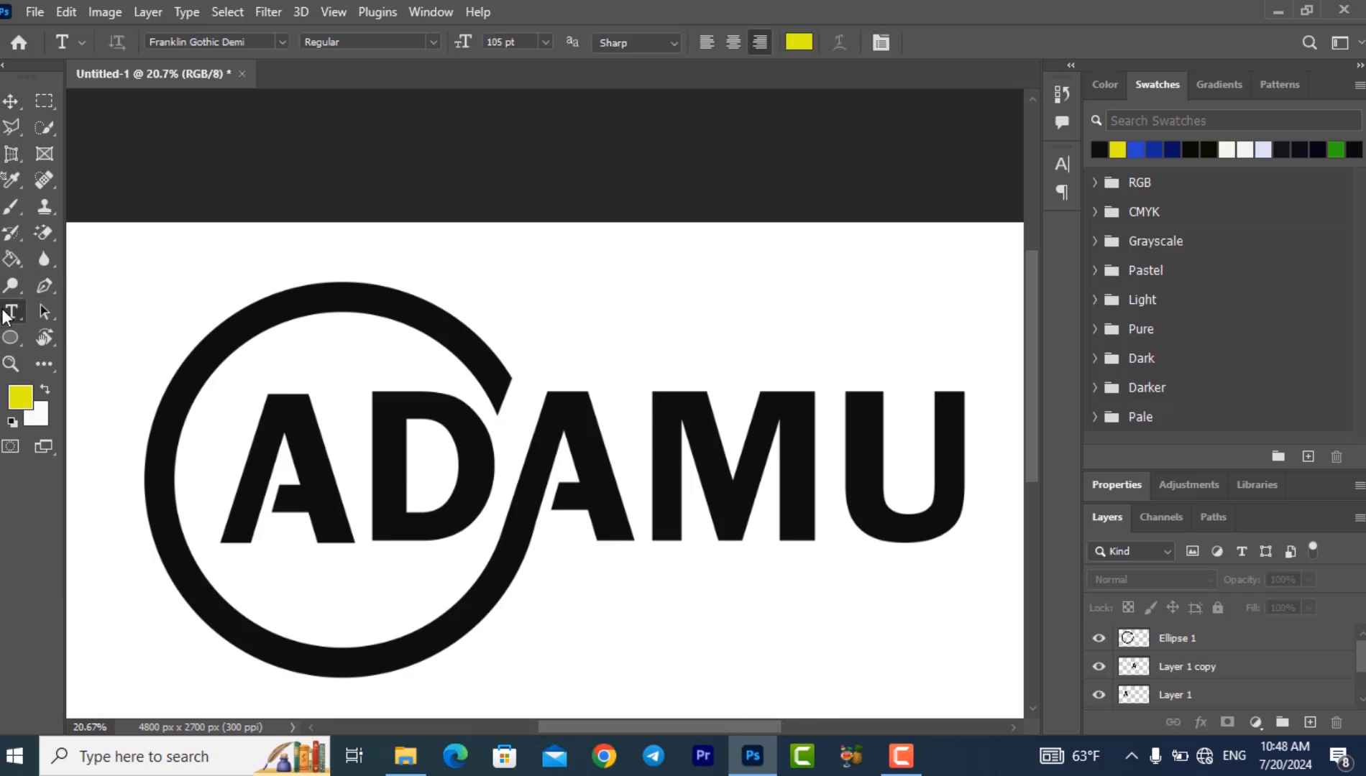
click(576, 637)
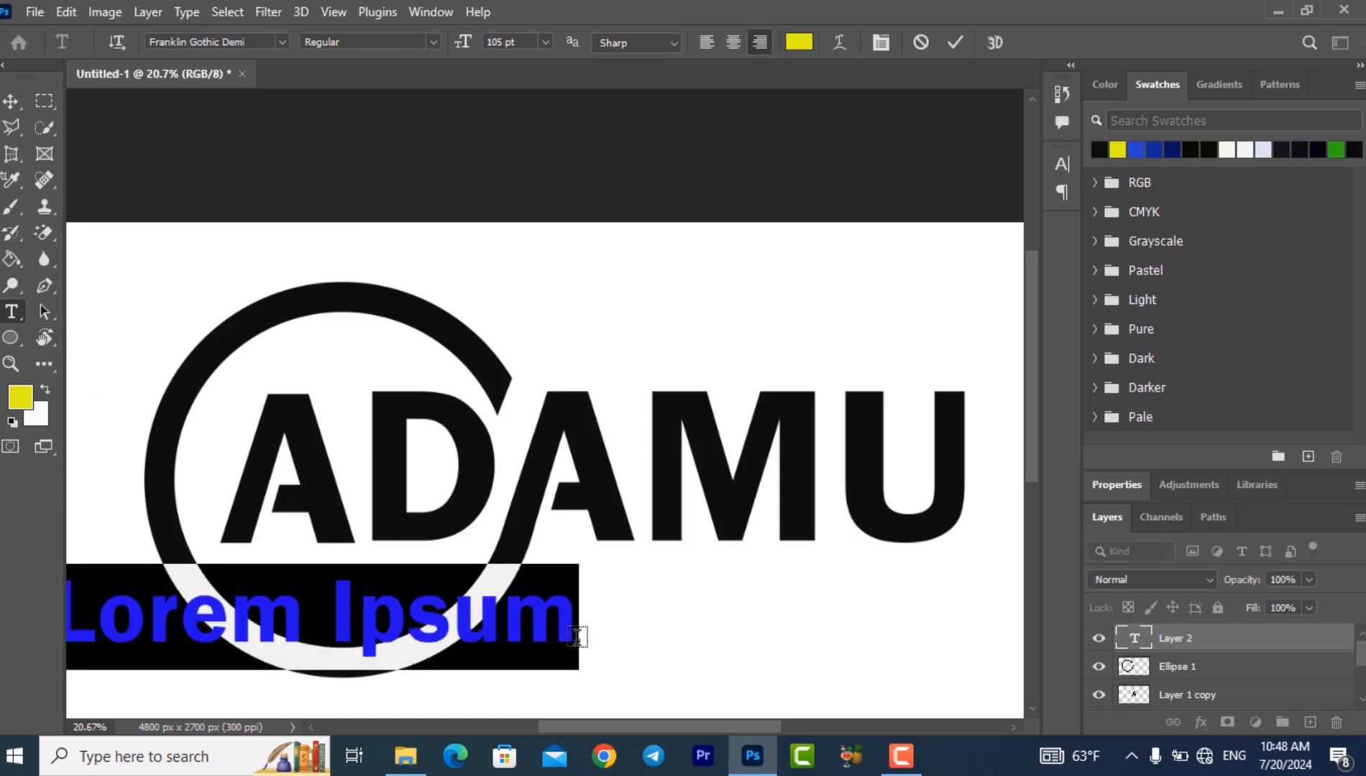
key(BackSpace)
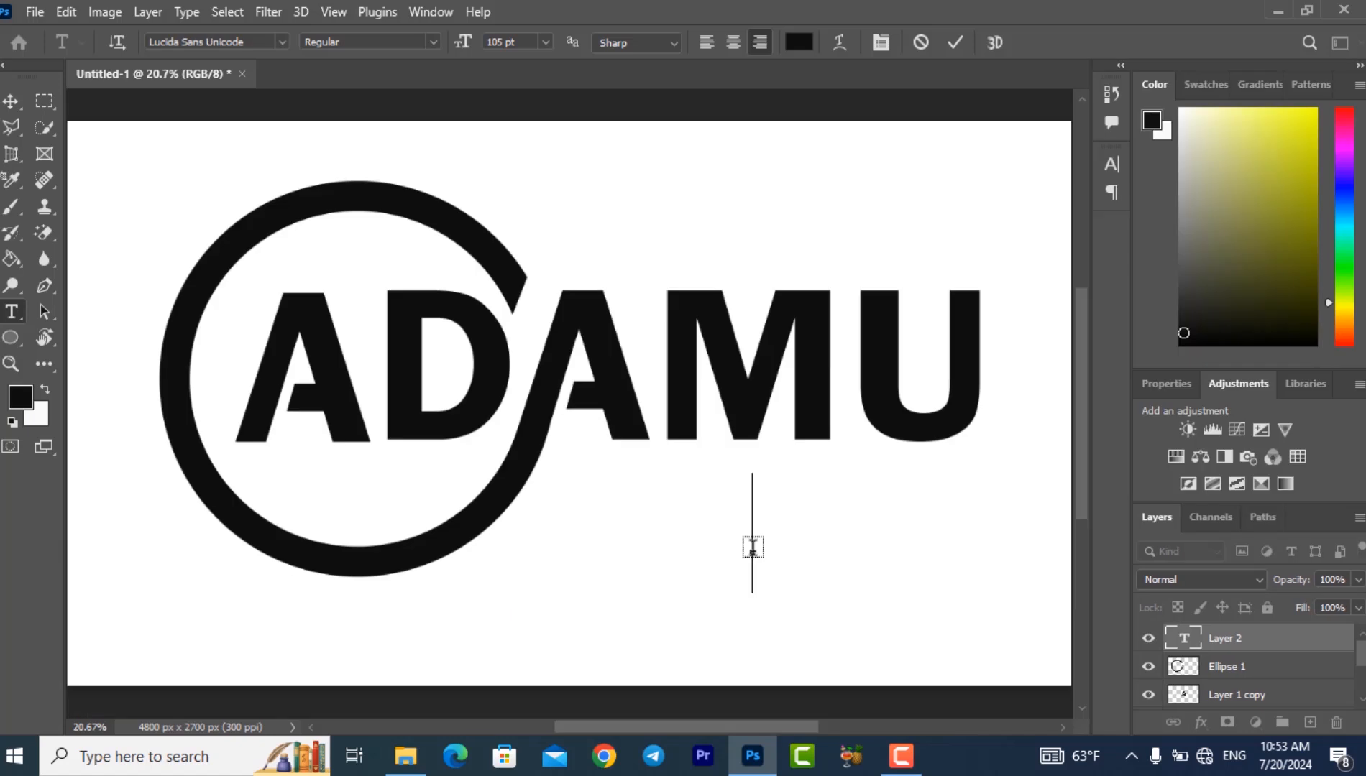
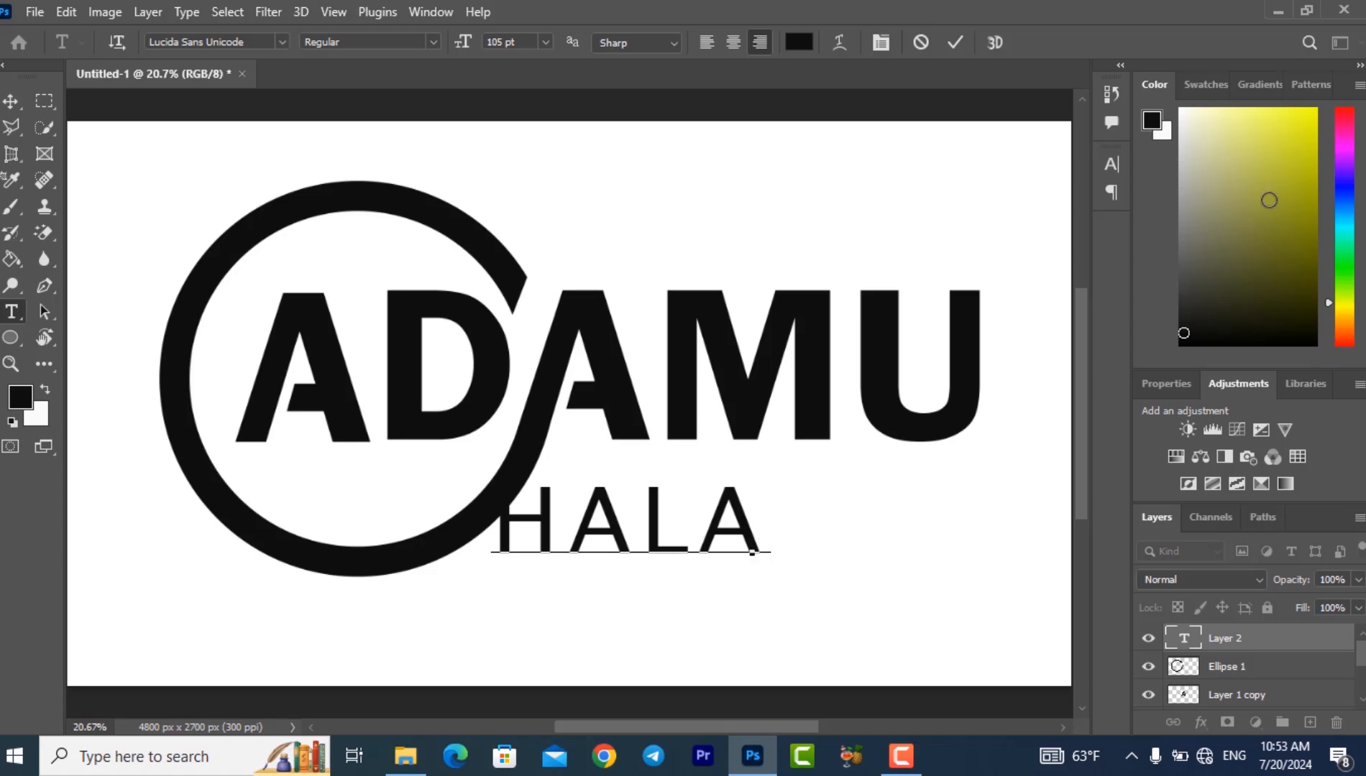
- Commit the second-name text and set its font to Lucida Calligraphy in the Italic style
click(1117, 167)
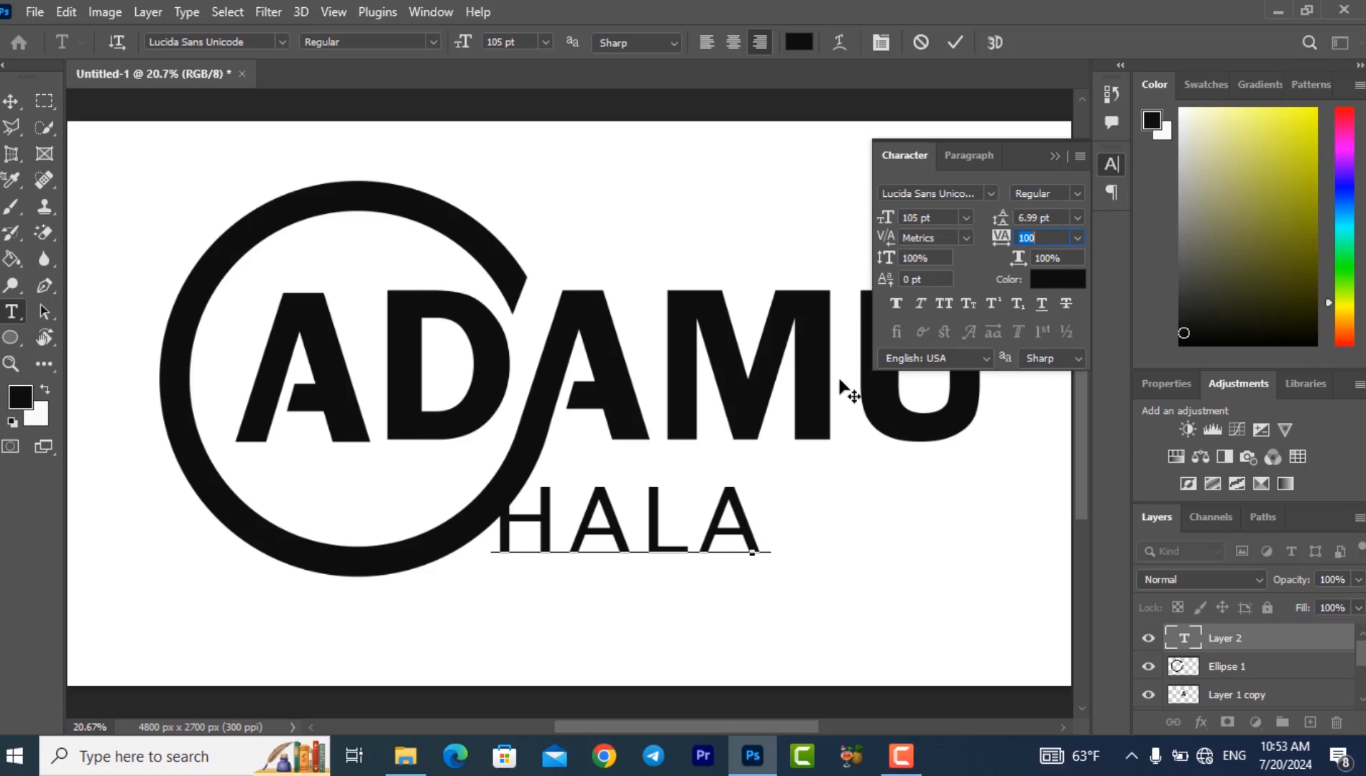
click(11, 100)
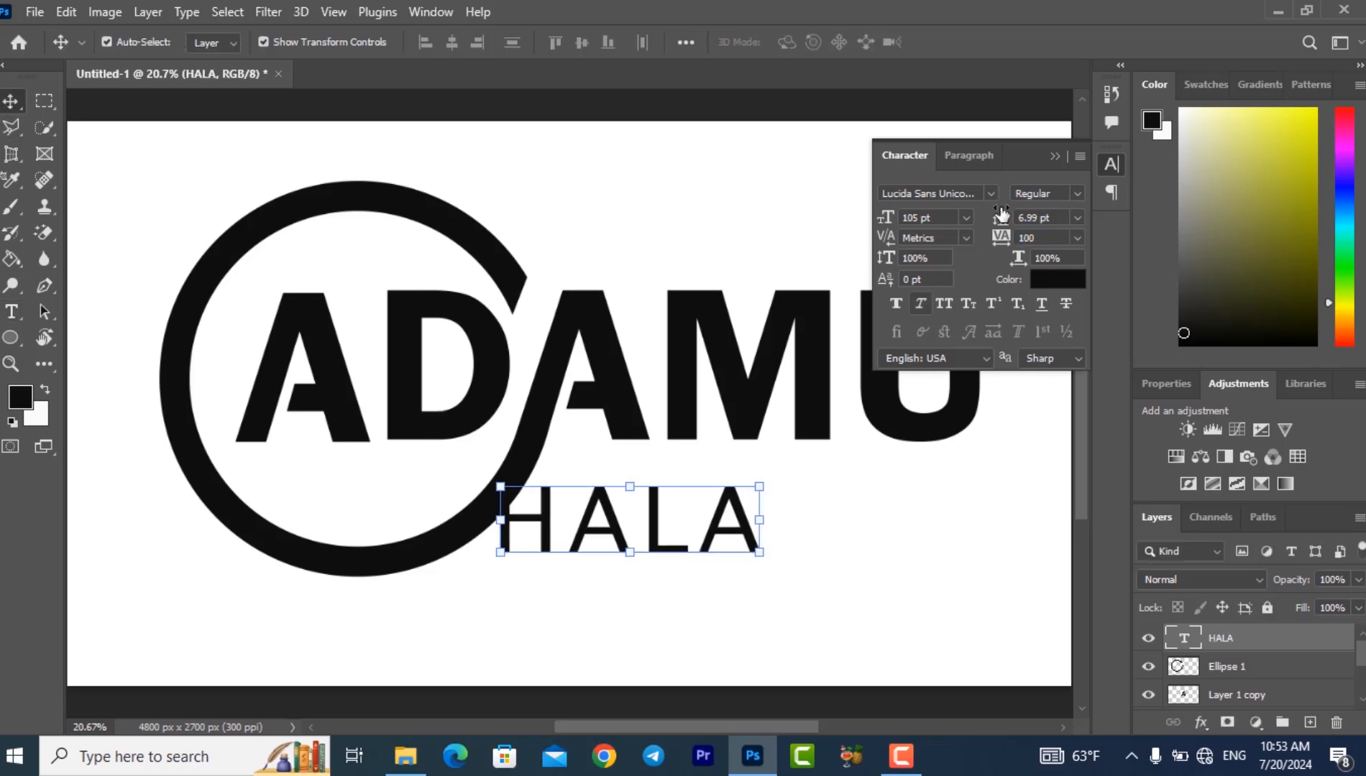
click(985, 193)
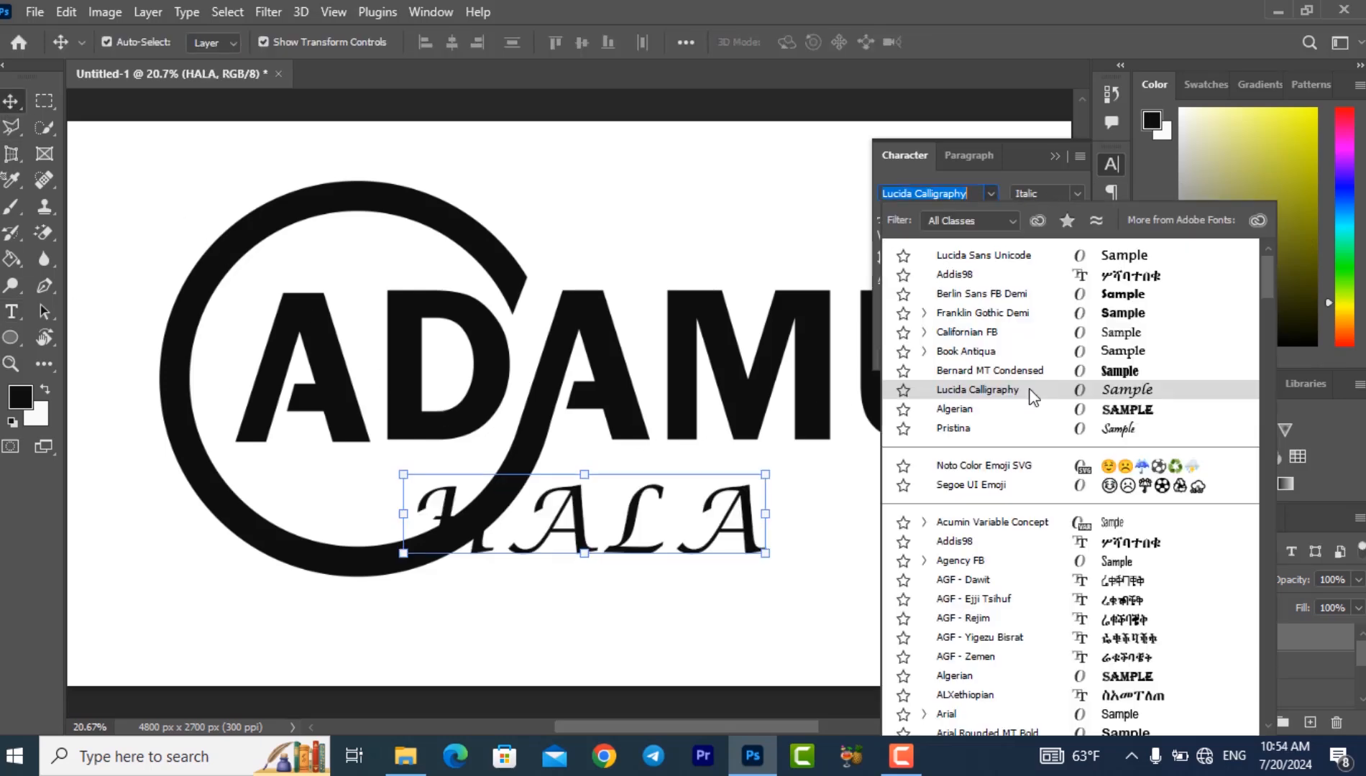
click(1030, 390)
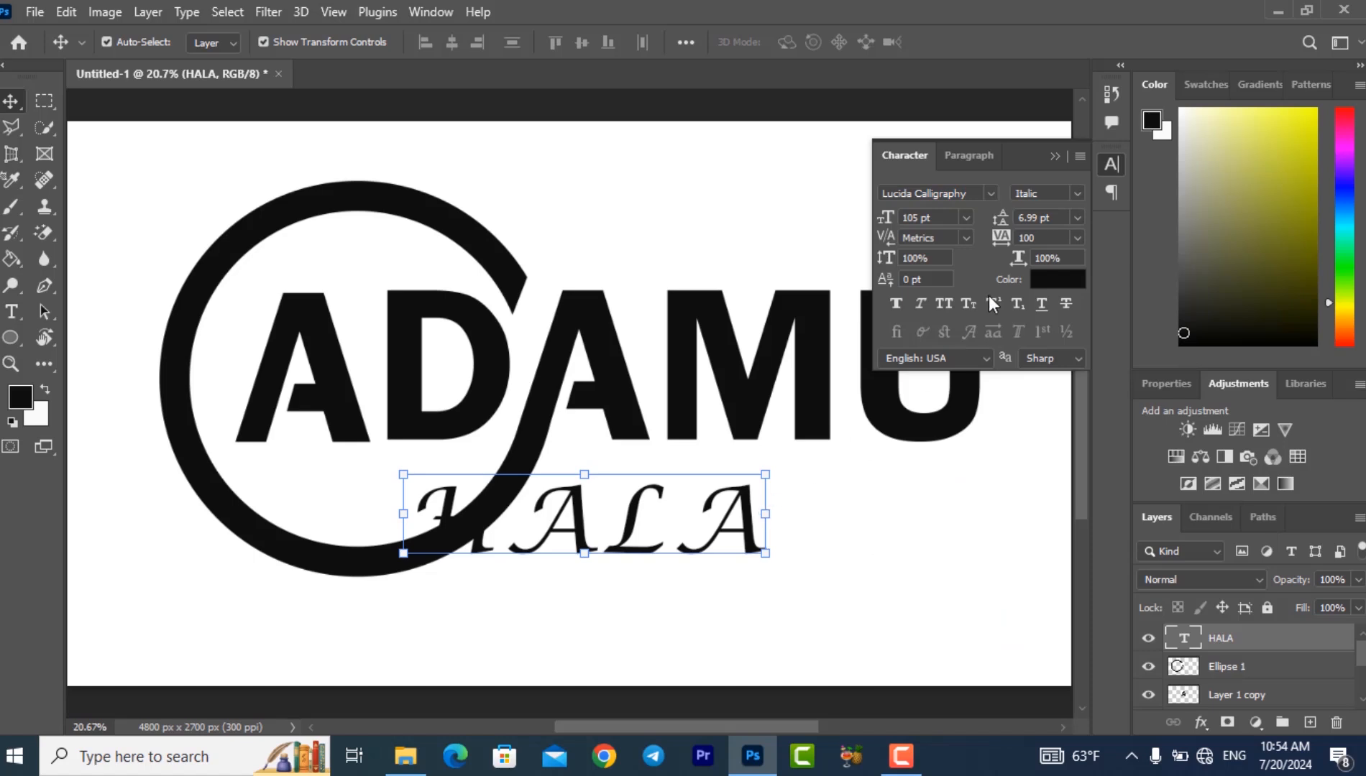
click(1074, 191)
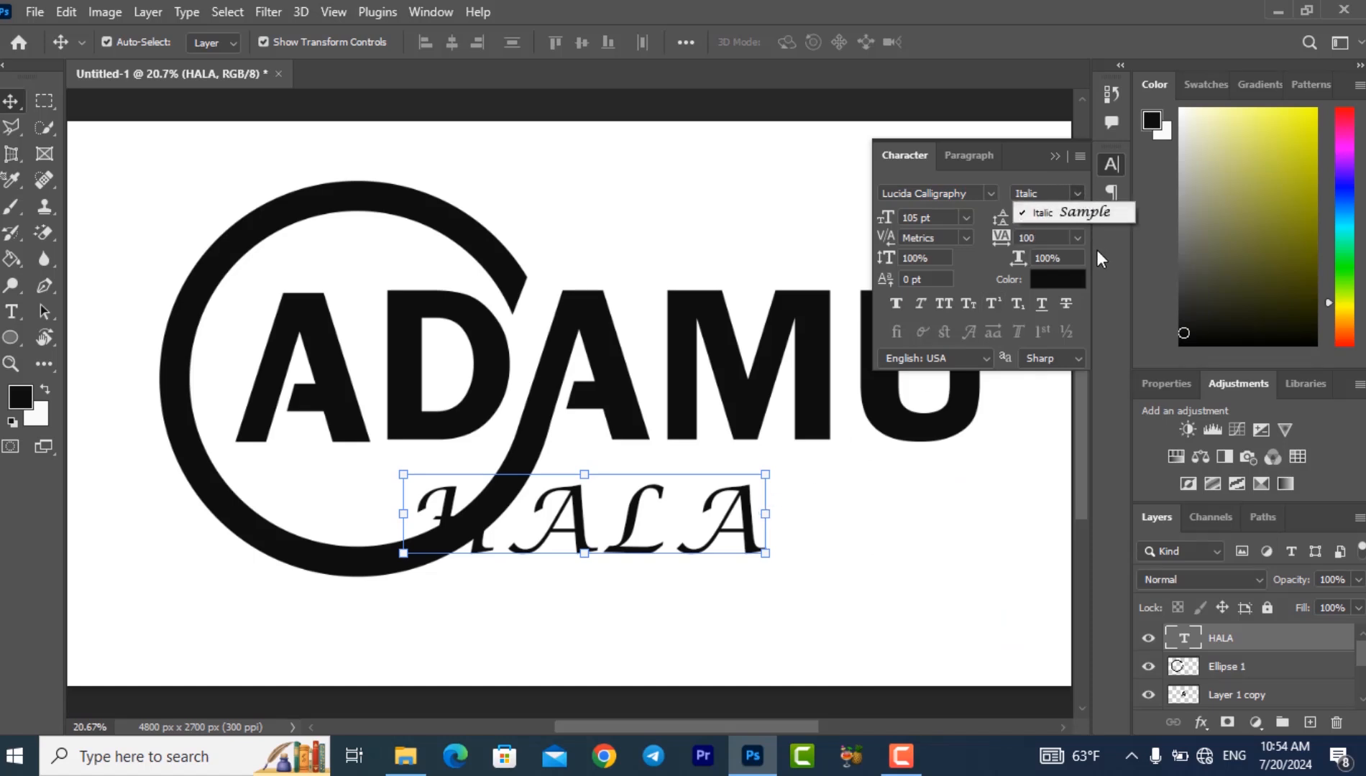
- Set the tracking of the second-name text to 1000
click(1053, 256)
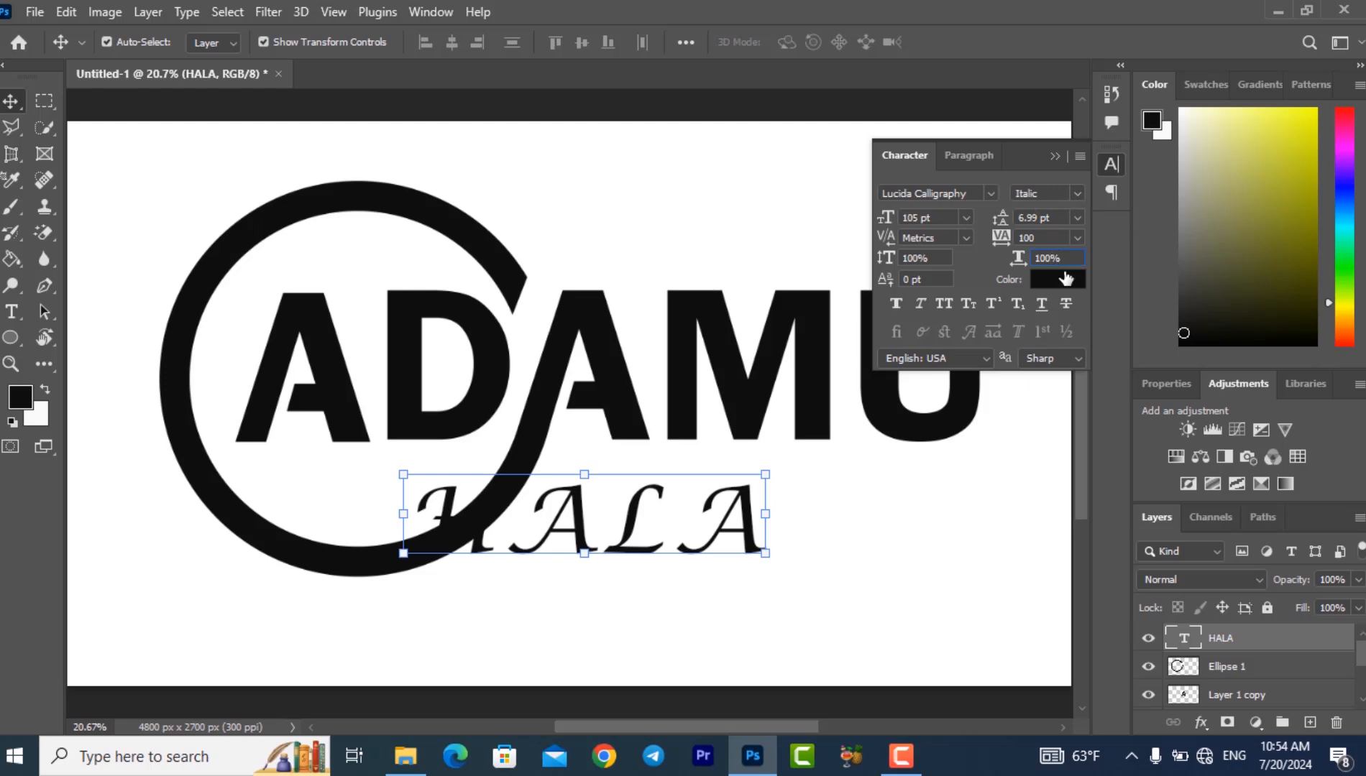
text(0)
key(Return)
key(Return)
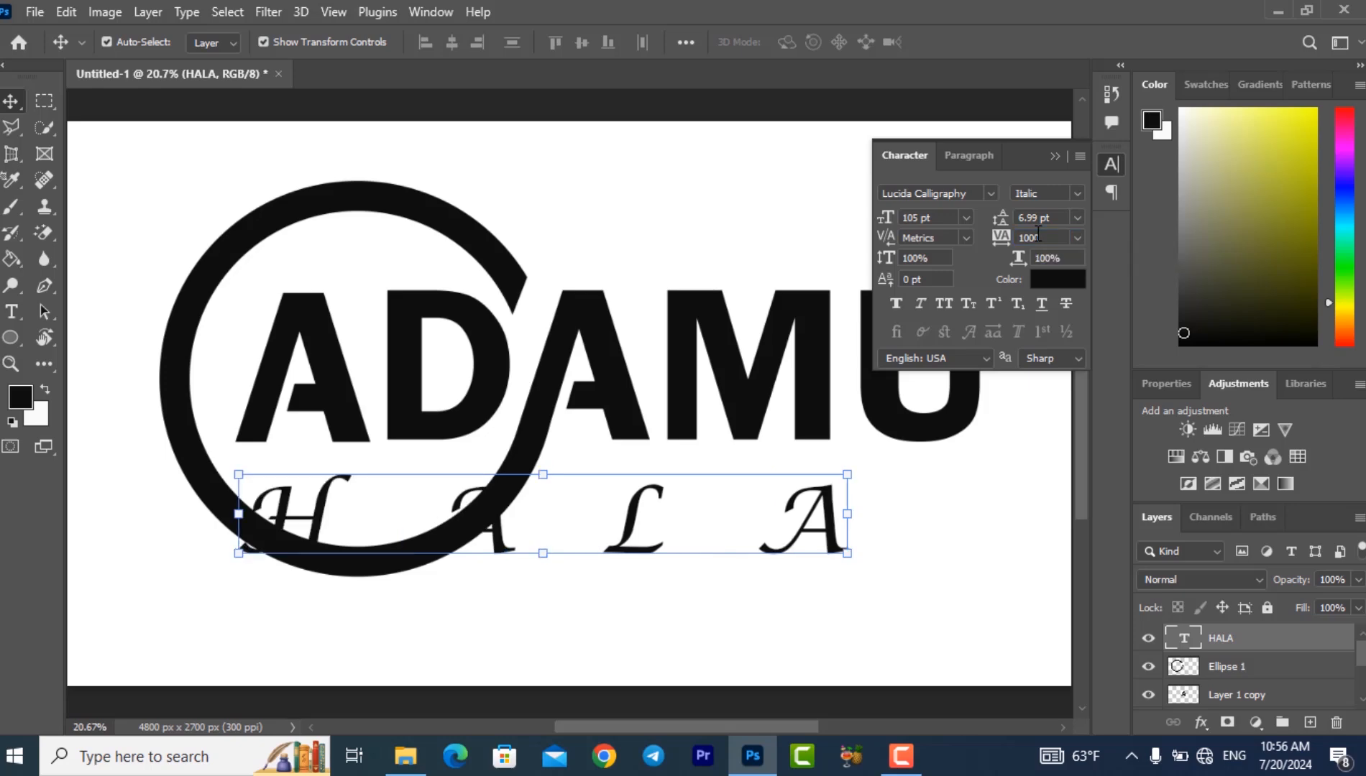
- Scale the second-name text down to about 63% and position it just below the AMU letters, clear of the ring
click(982, 511)
click(804, 534)
drag(729, 522, 869, 498)
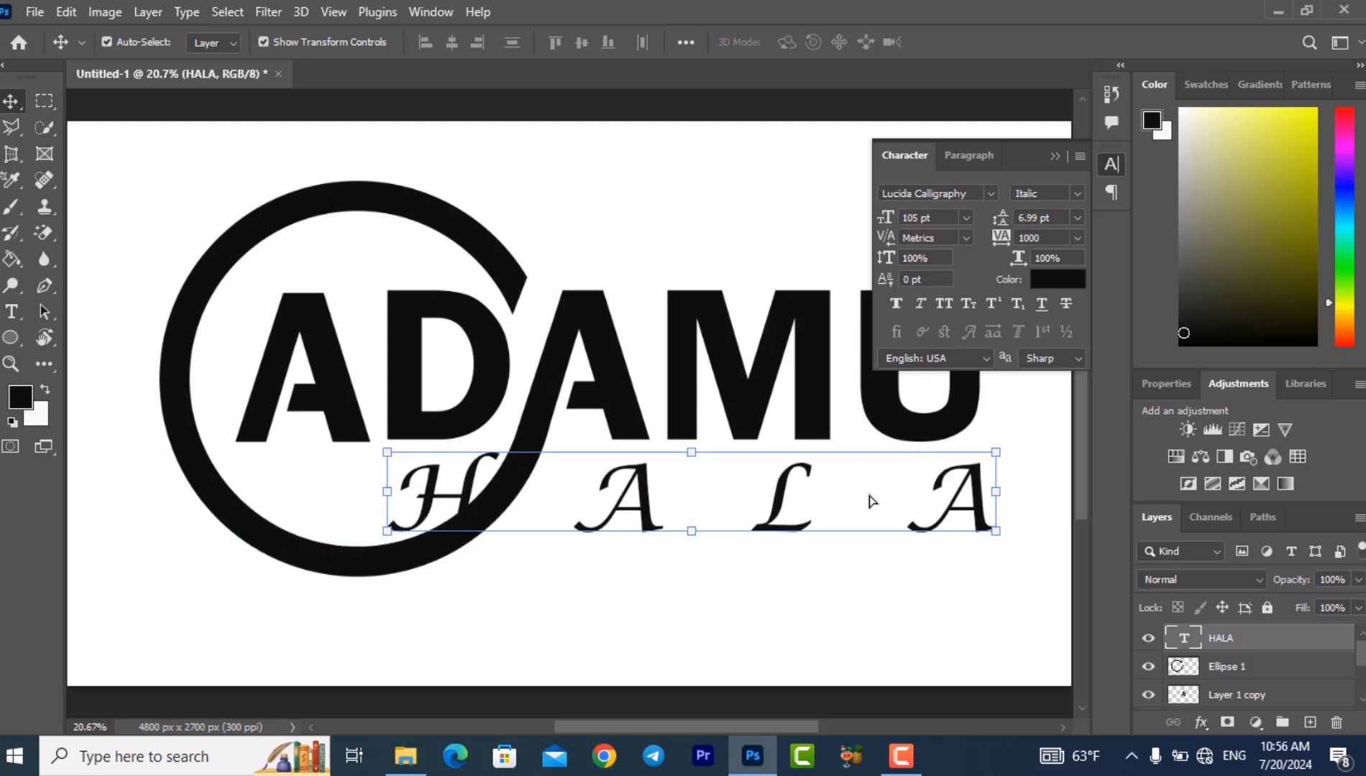
drag(386, 491, 582, 522)
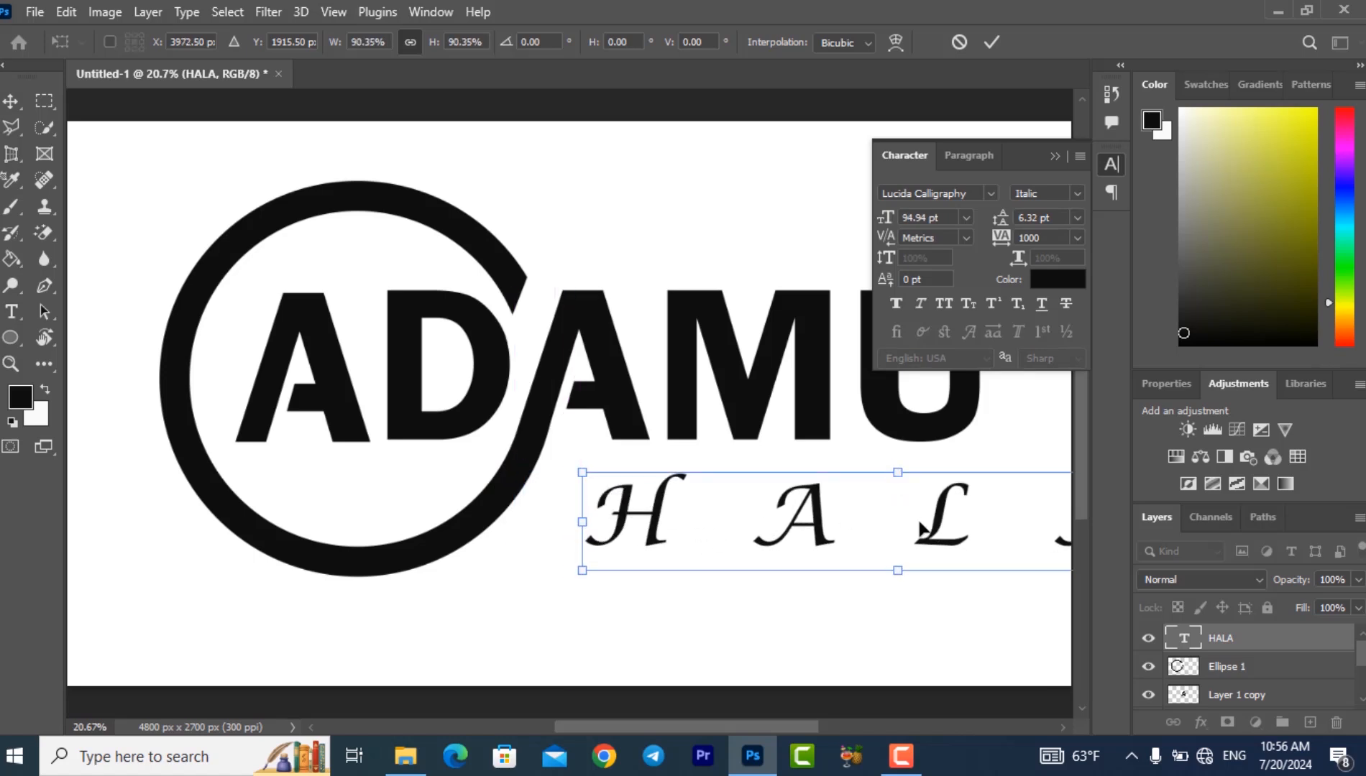
drag(942, 534, 775, 514)
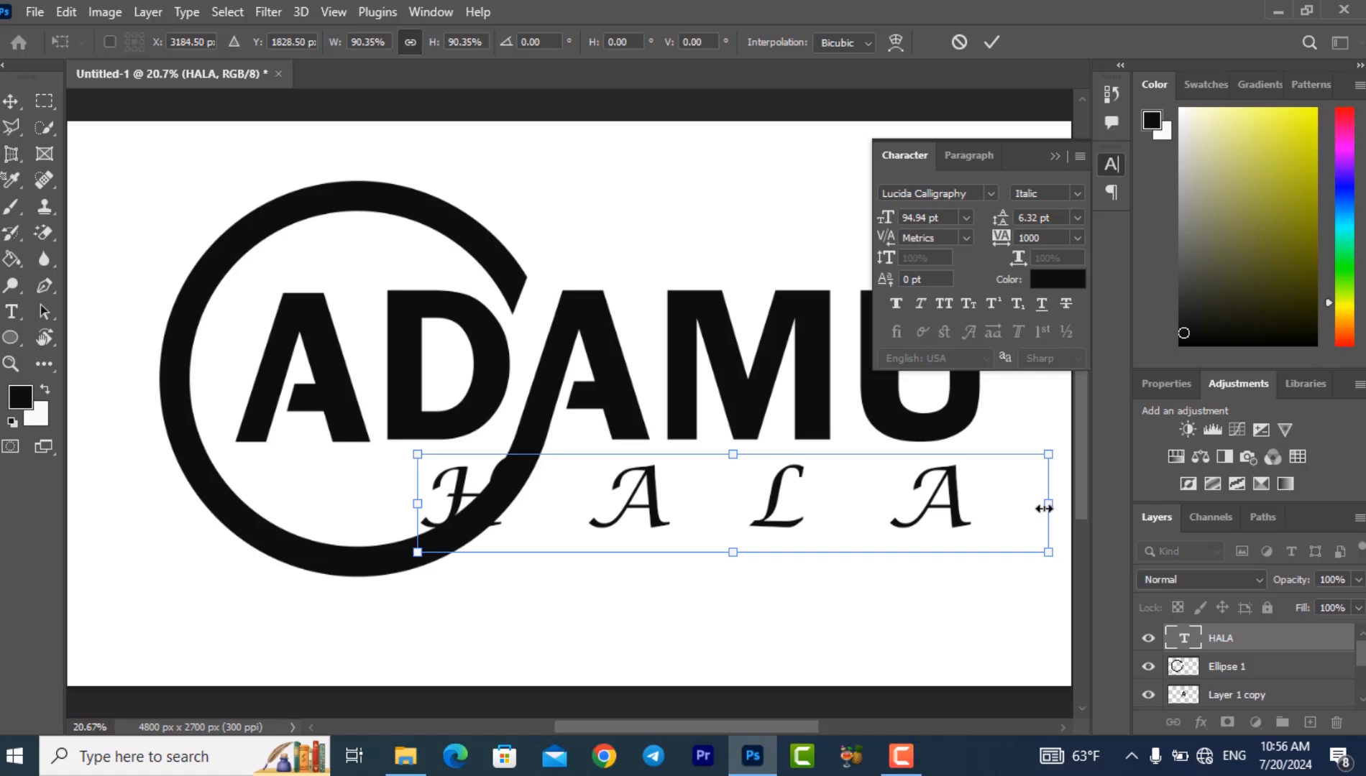
drag(1047, 506, 833, 508)
drag(706, 509, 849, 488)
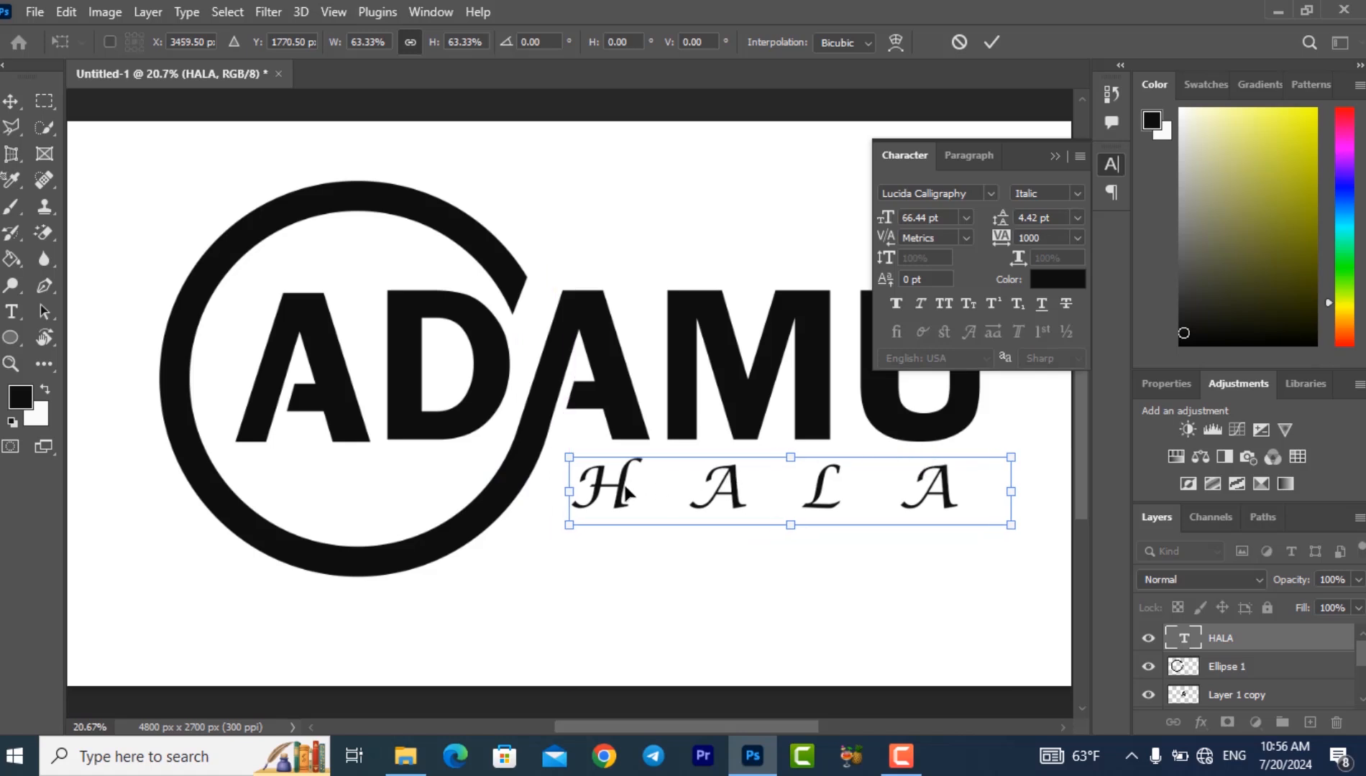
- Enlarge the second-name text toward the ring to about 66.7% width and apply the transformation
drag(576, 493, 549, 495)
drag(524, 501, 516, 500)
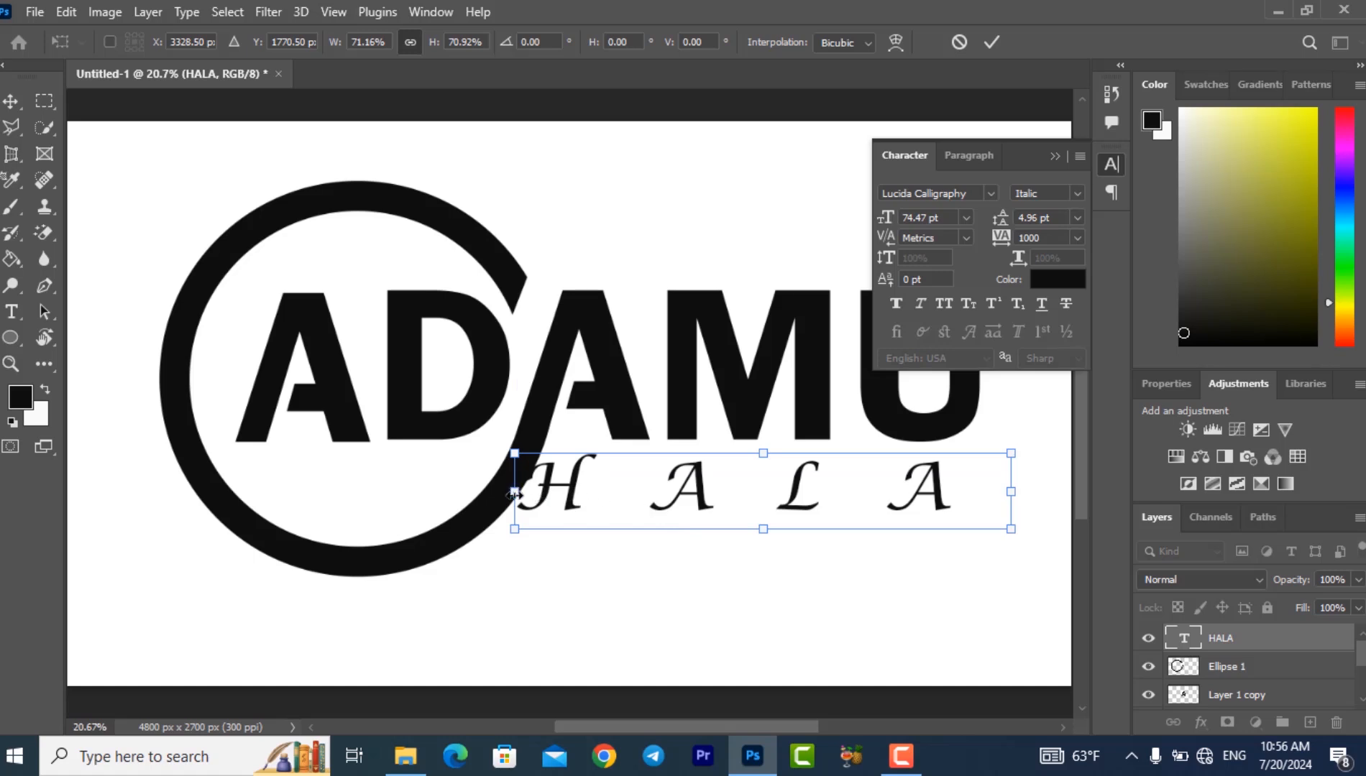
drag(514, 495, 545, 495)
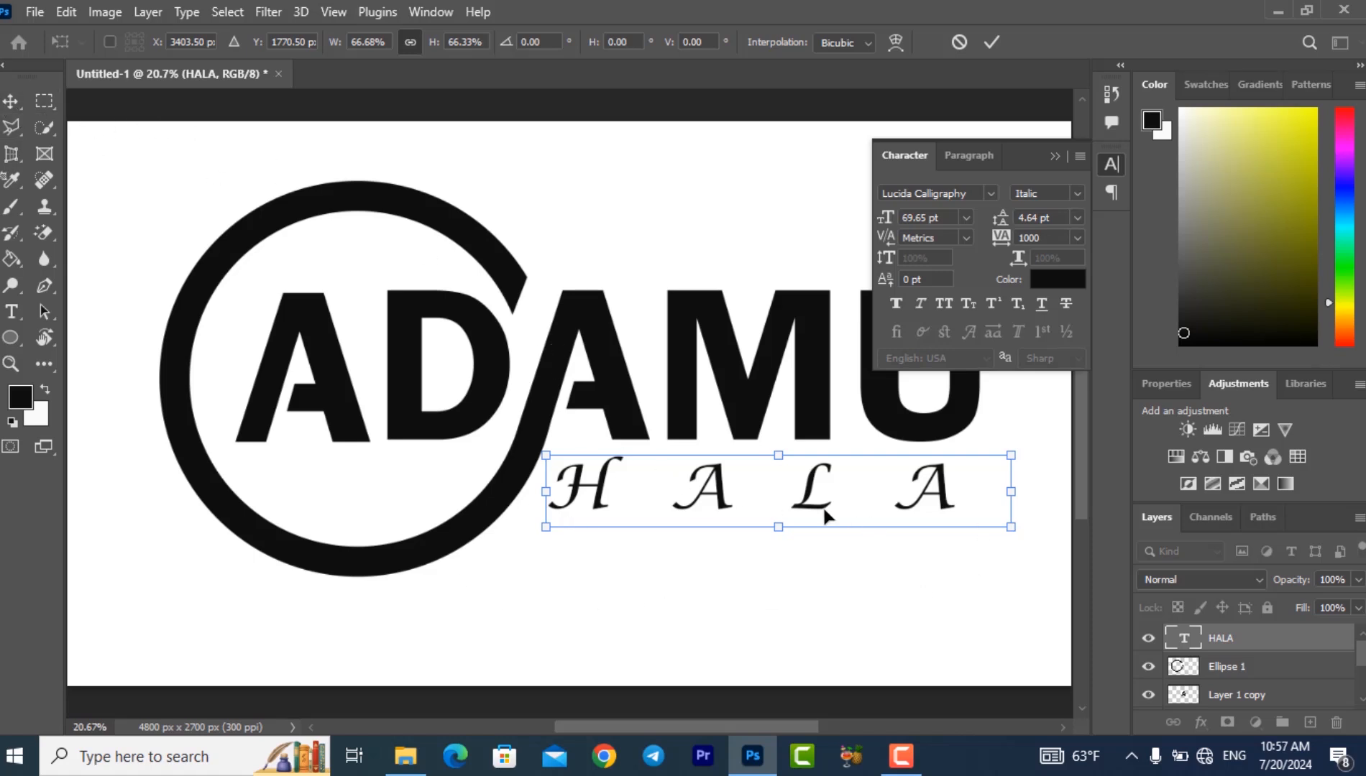
click(10, 106)
- Draw a rectangular marquee around the L of the second name and make that text layer active
click(44, 102)
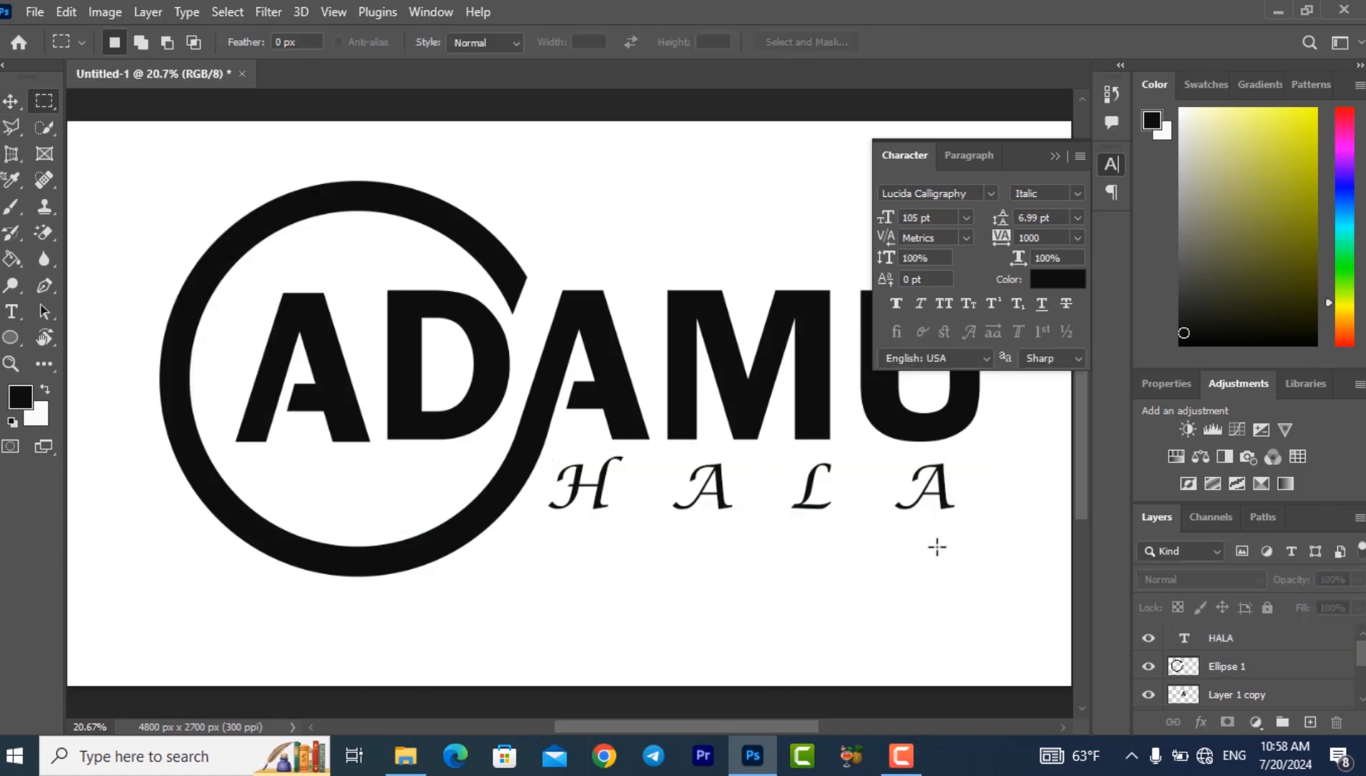
drag(783, 511, 848, 451)
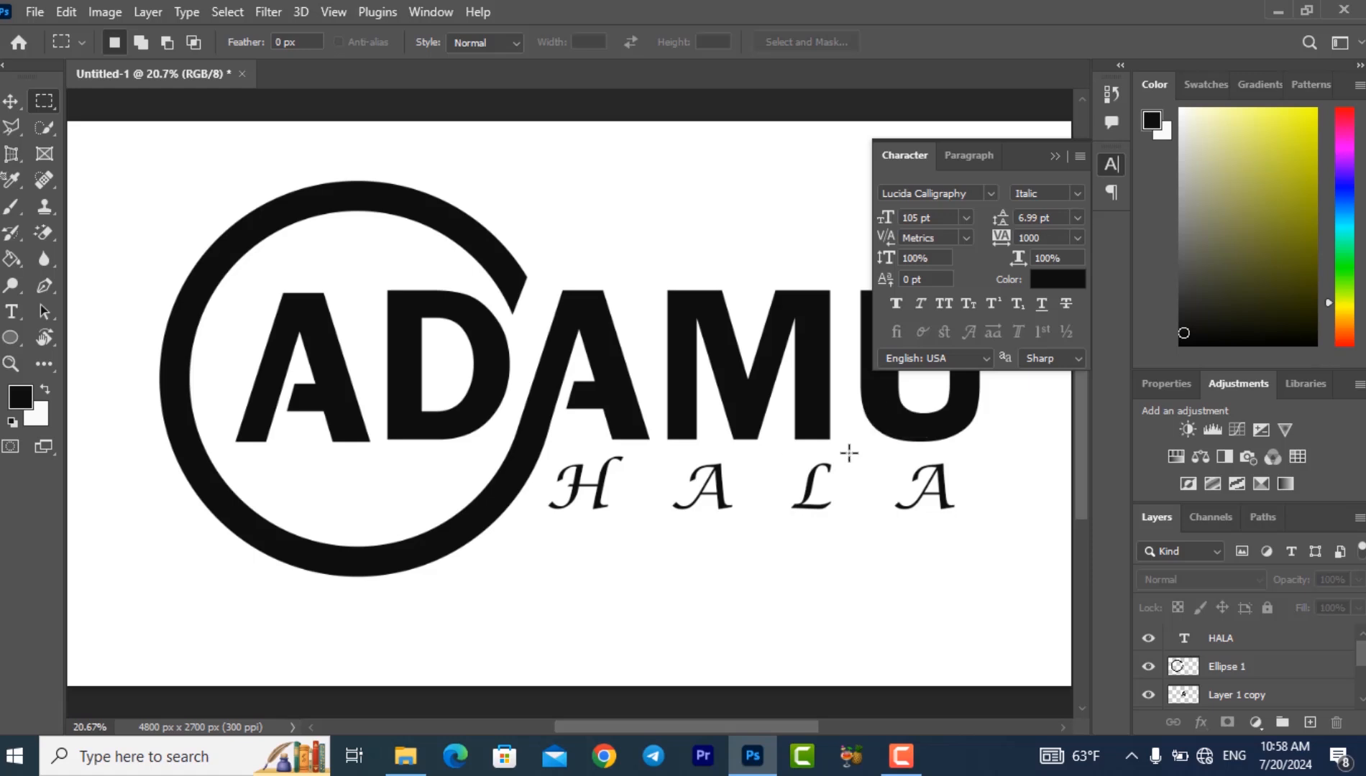
click(1244, 646)
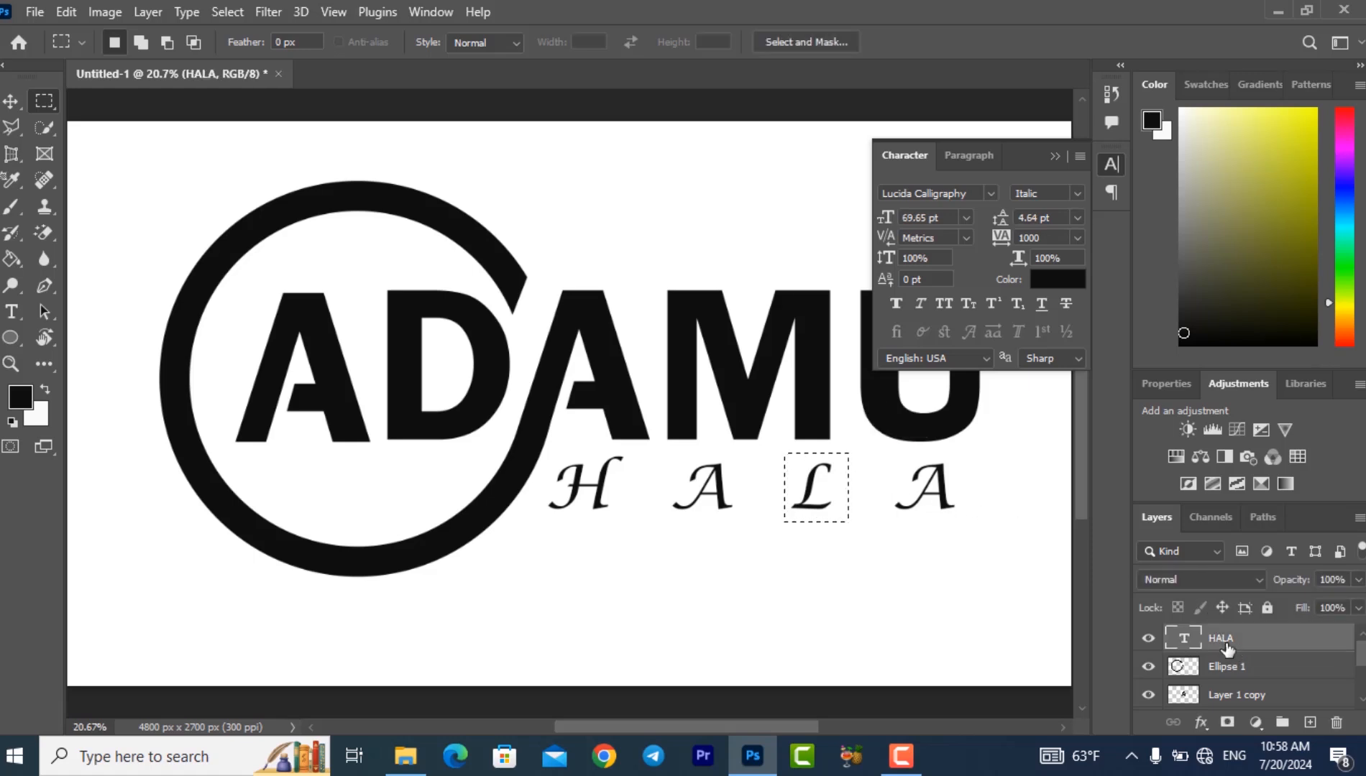
right_click(849, 506)
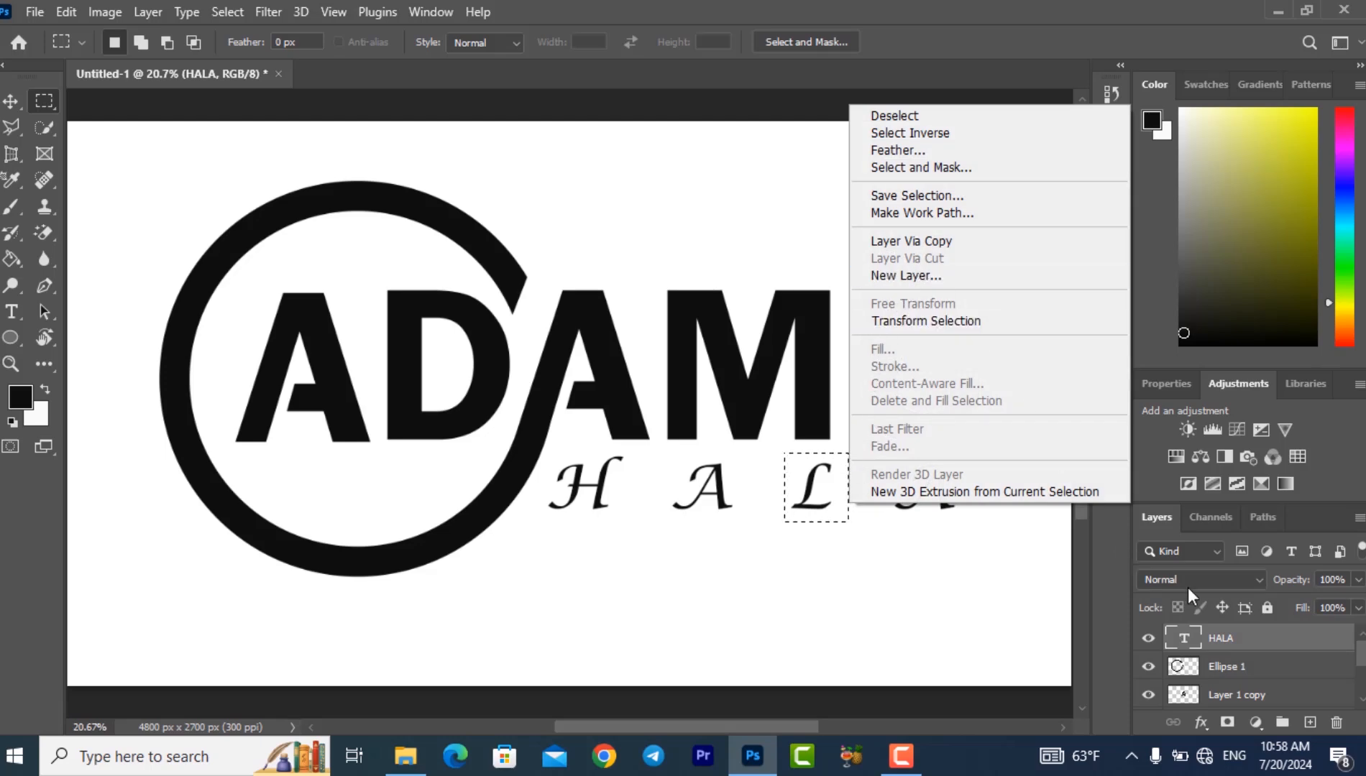
- Rasterize the second-name text layer and cut the marqueed L onto its own new layer
right_click(1229, 636)
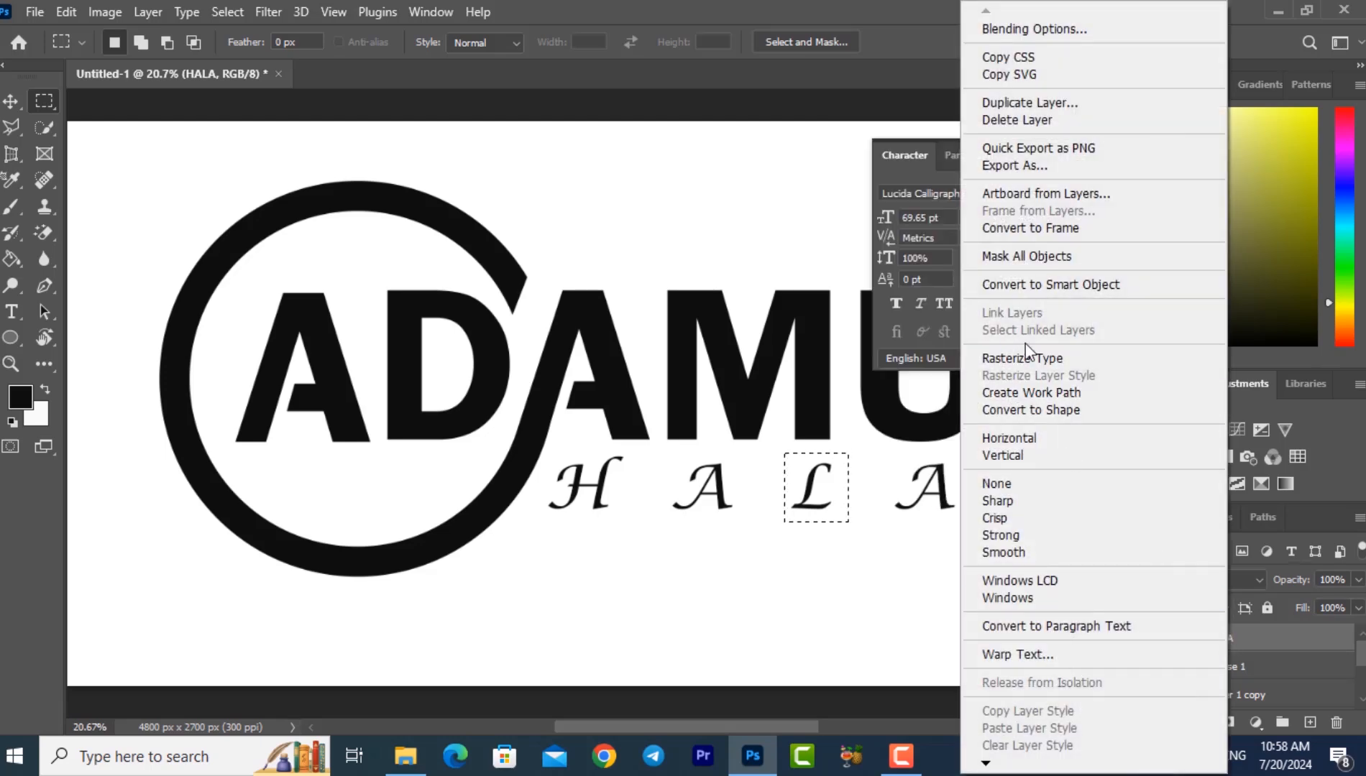
click(1046, 358)
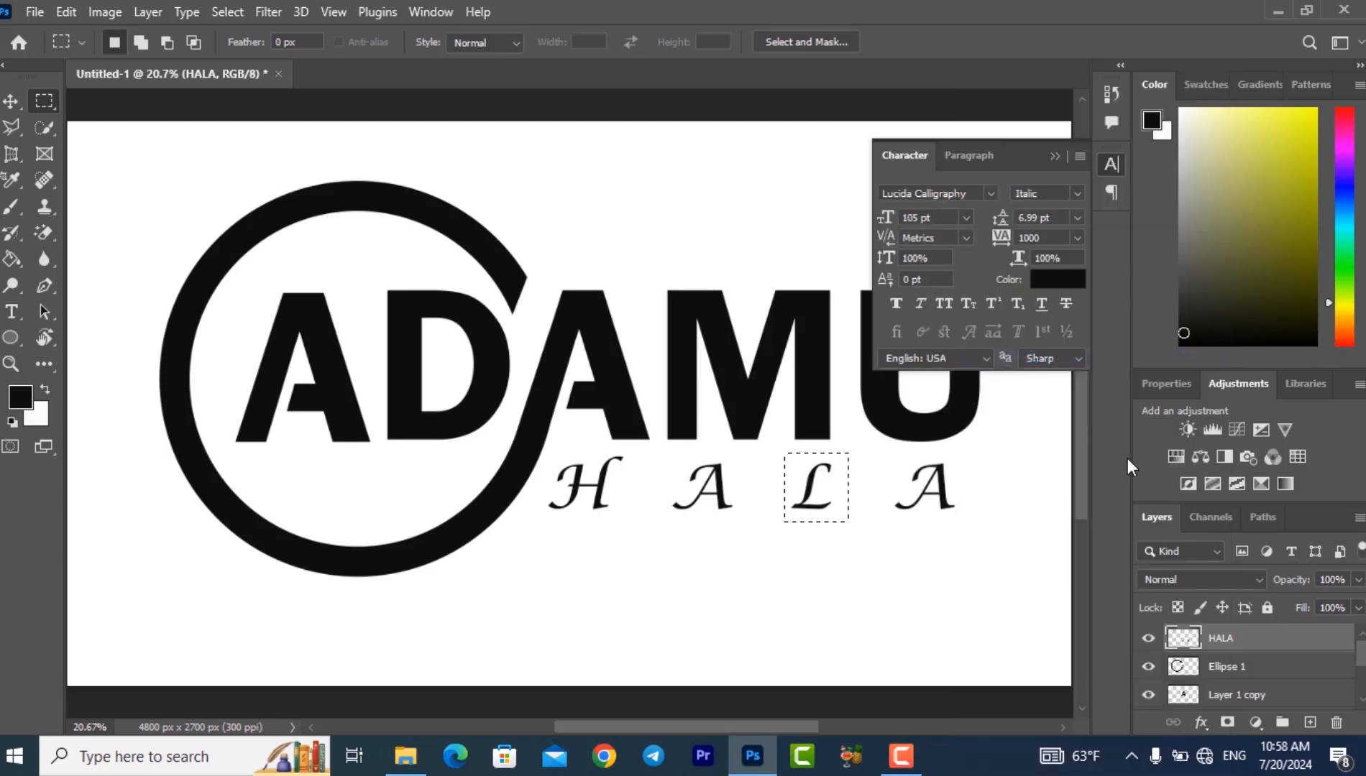
right_click(848, 501)
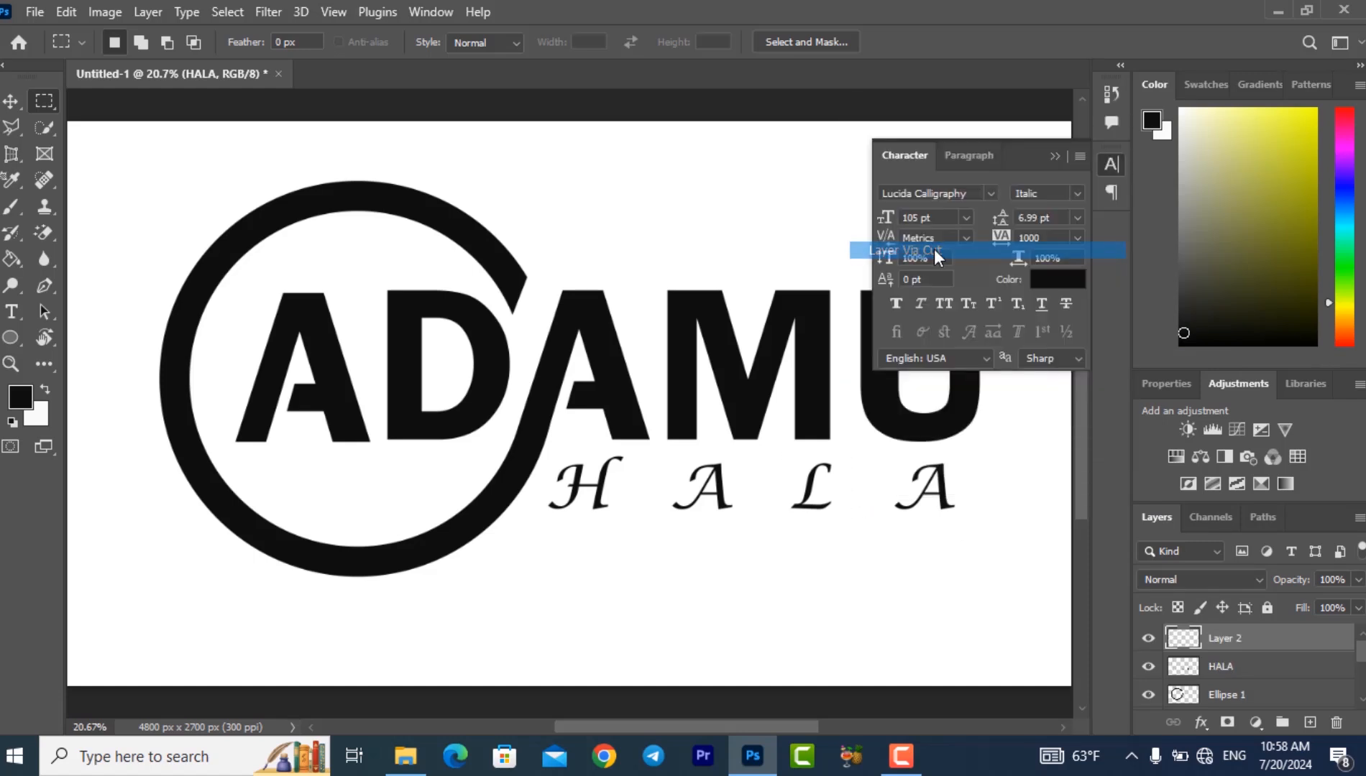
click(934, 248)
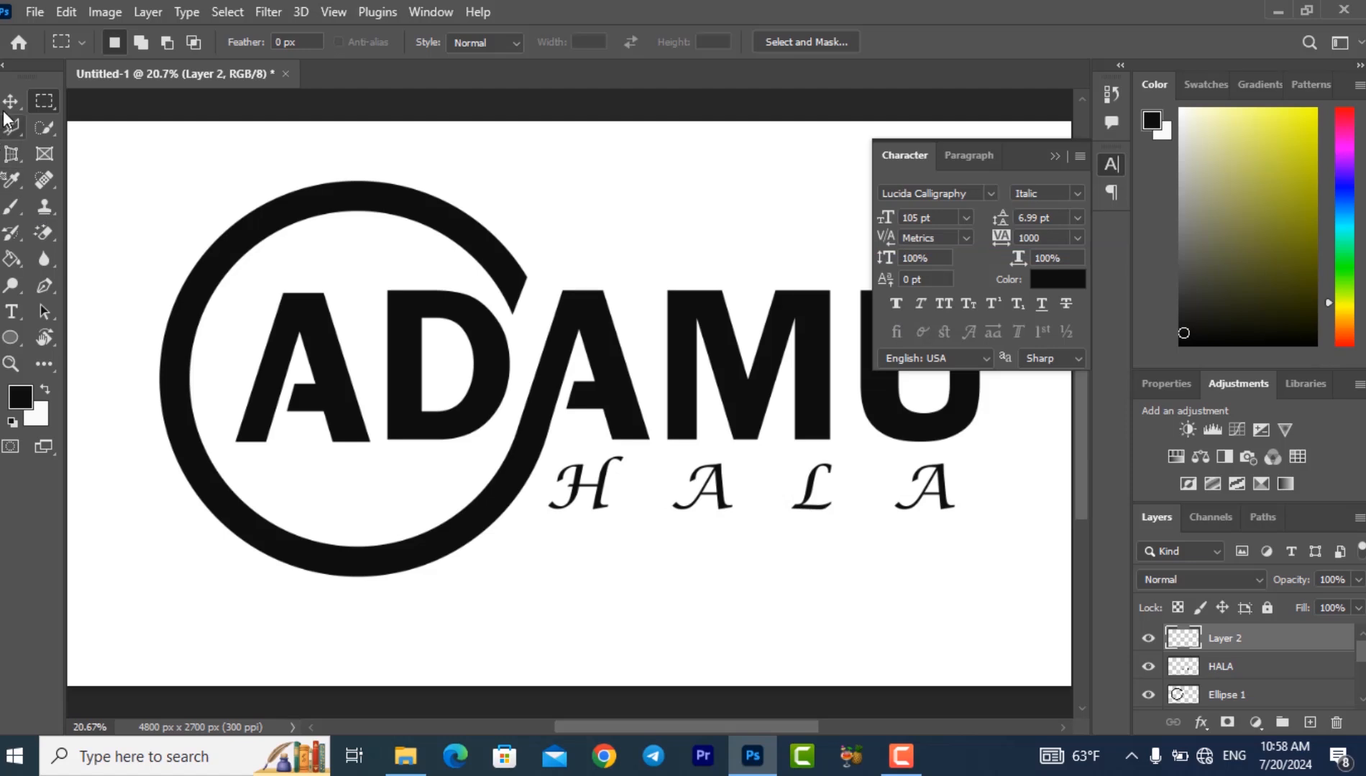
- Enlarge the separated L to about 310% so it extends below the second-name line, and apply the transformation
key(v)
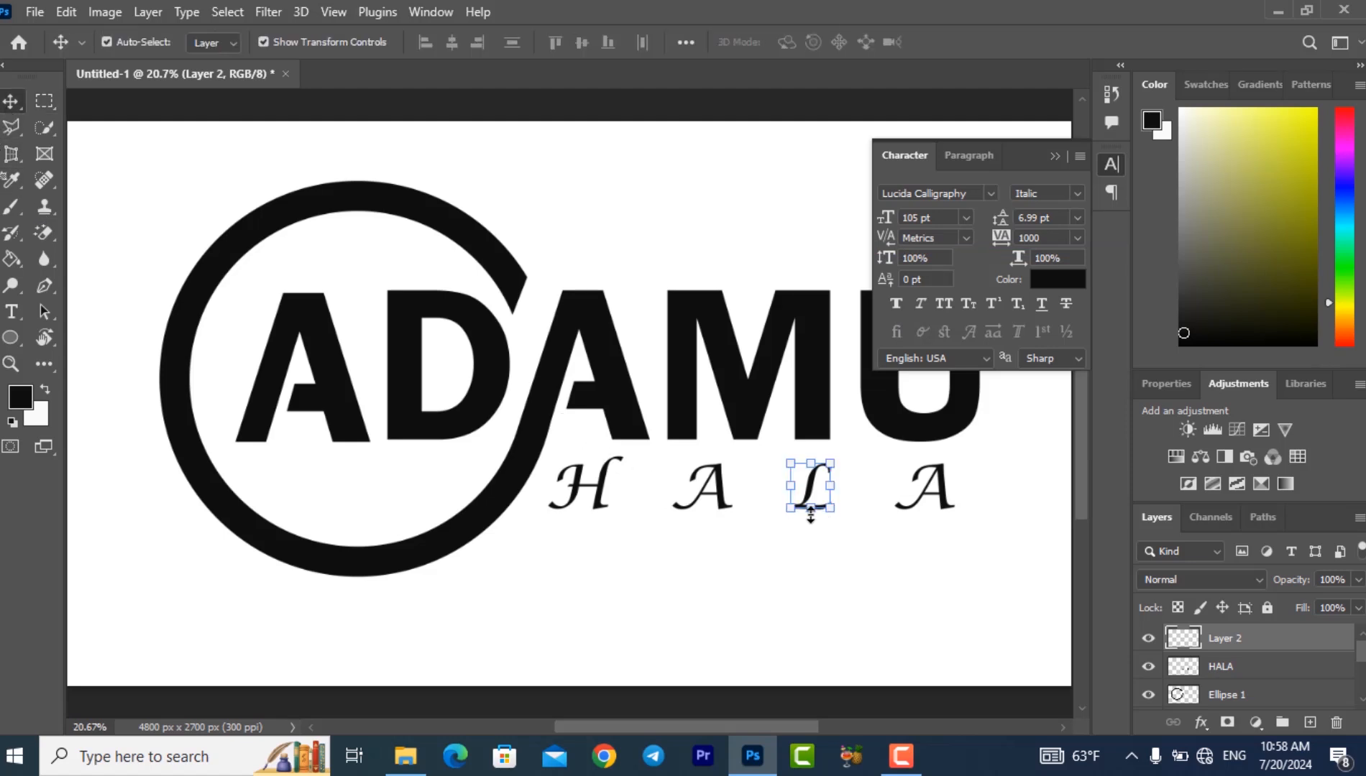
drag(810, 509, 818, 613)
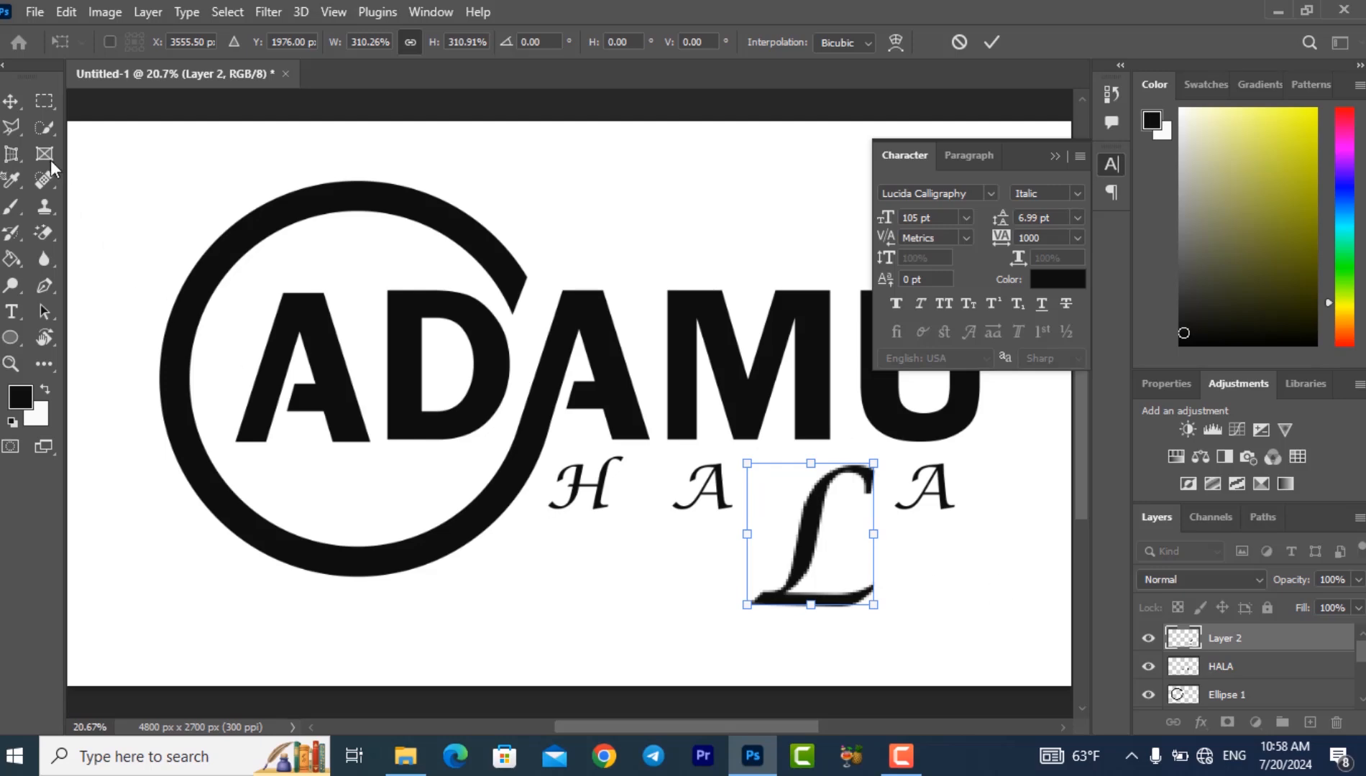
click(11, 104)
click(958, 566)
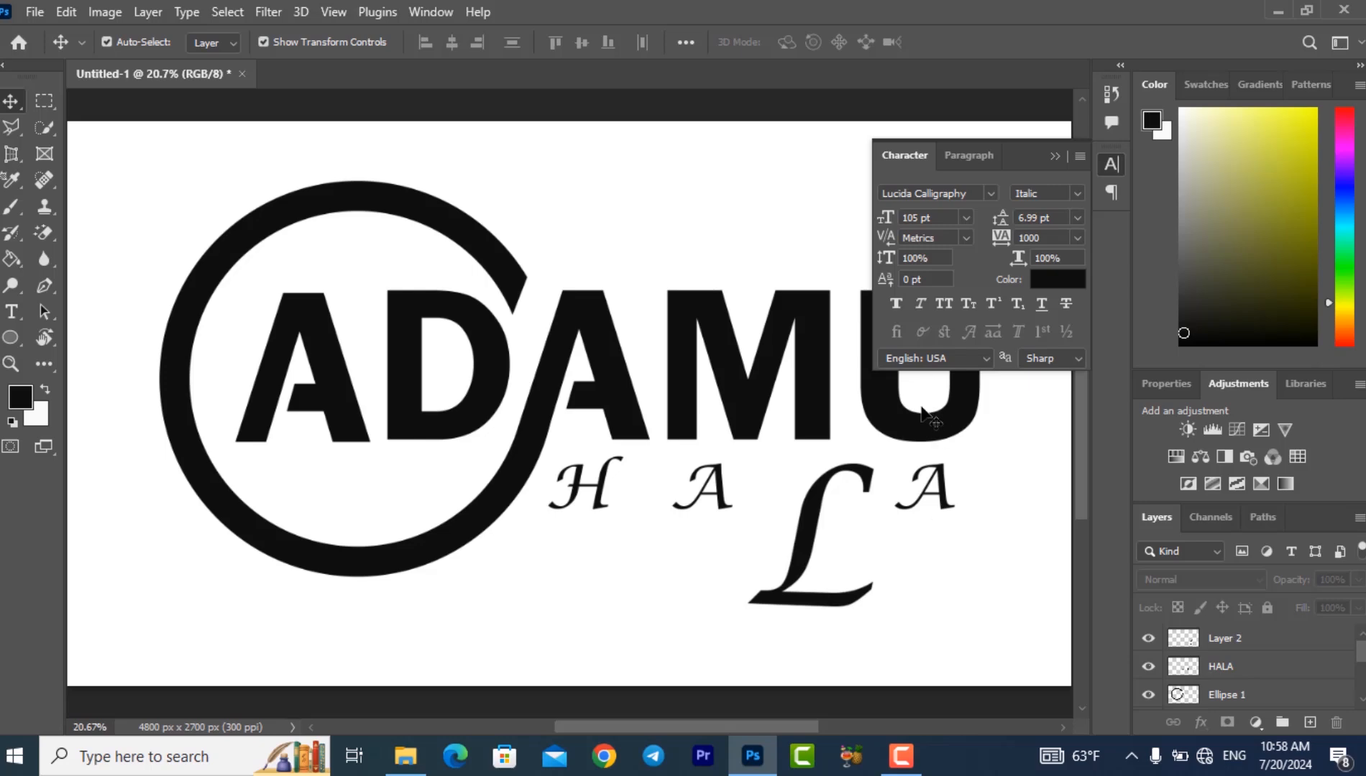
- Add a new text layer reading "OGO" near the enlarged L, replacing the placeholder text, and commit it
key(t)
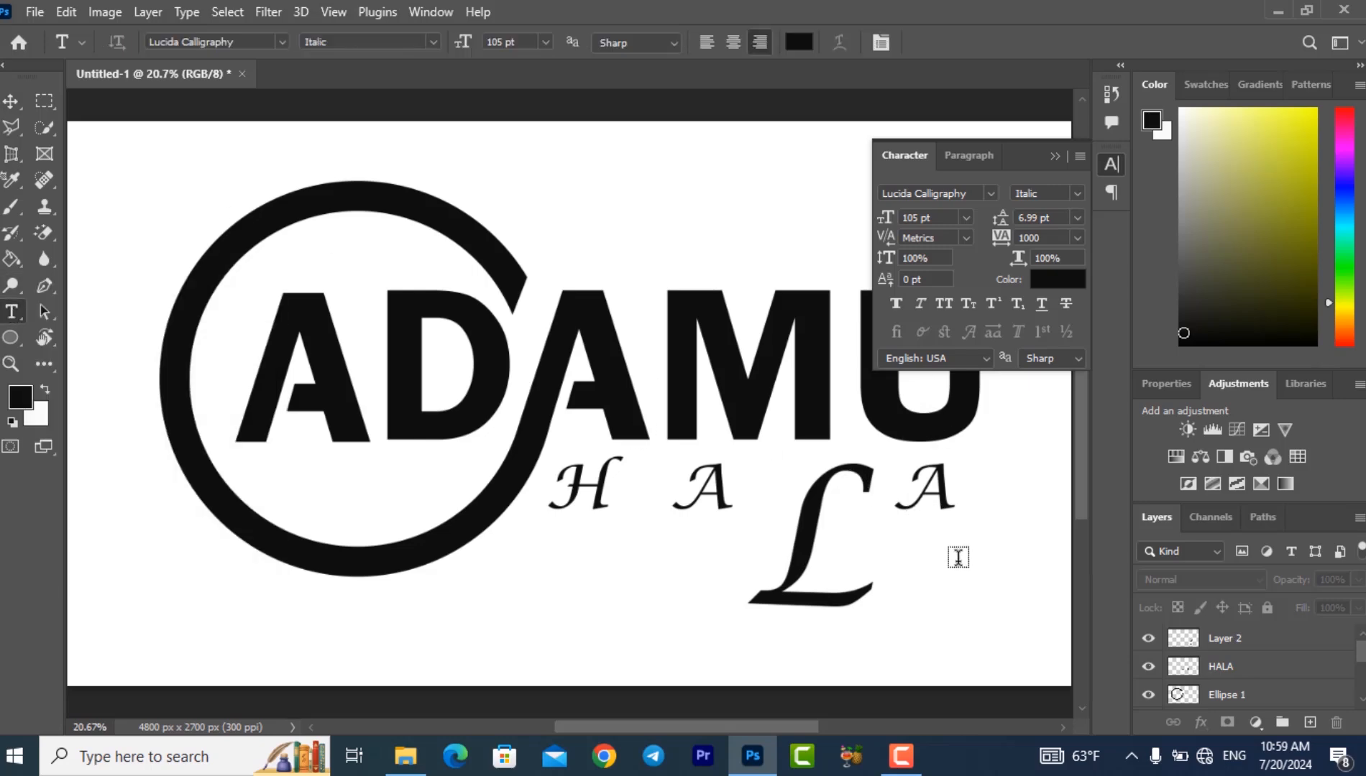
click(980, 572)
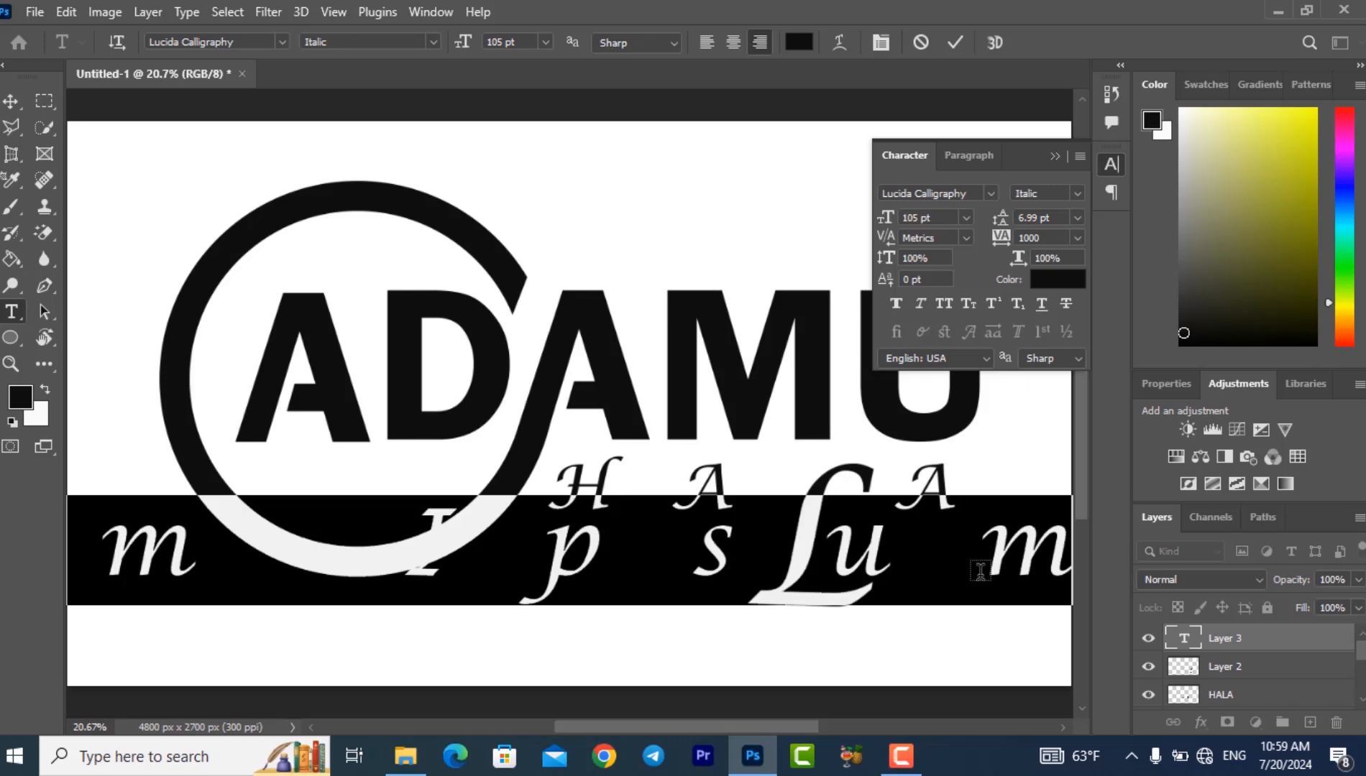
key(BackSpace)
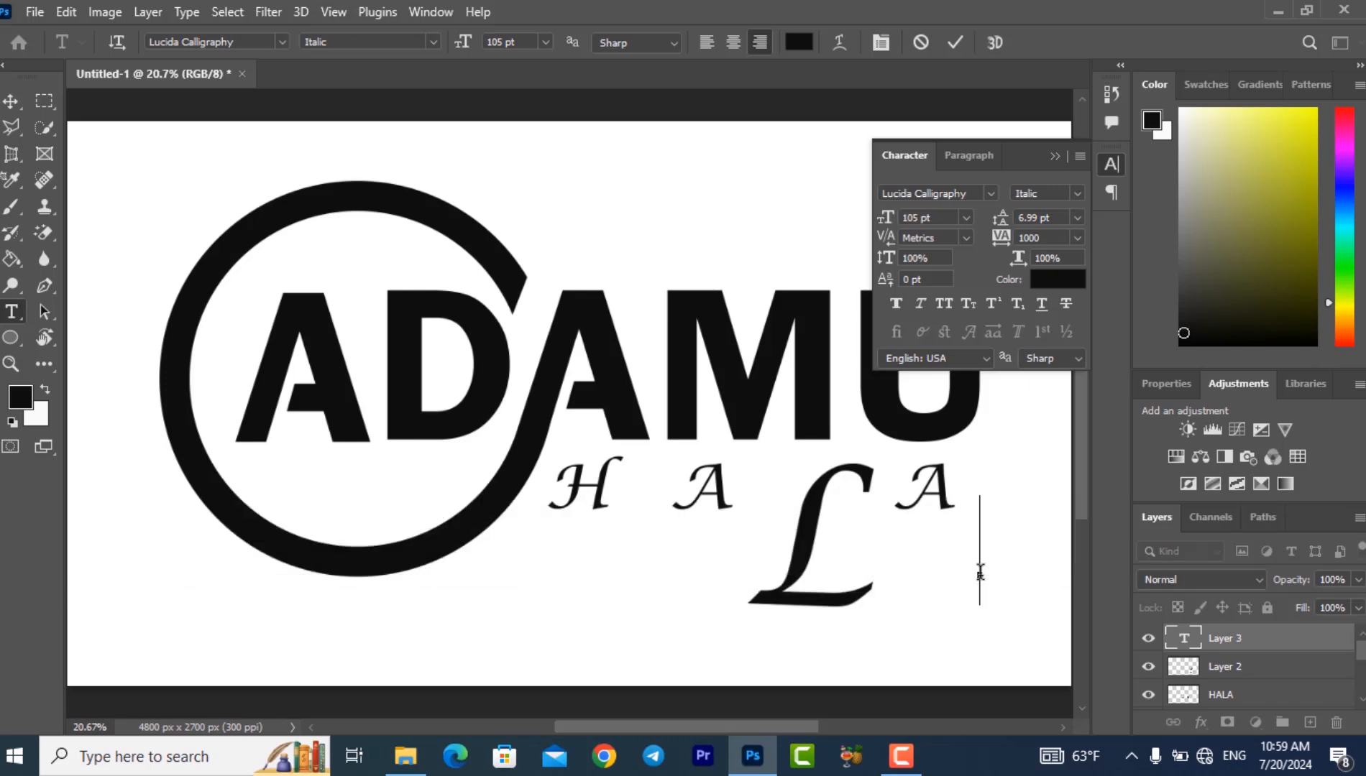
text(O)
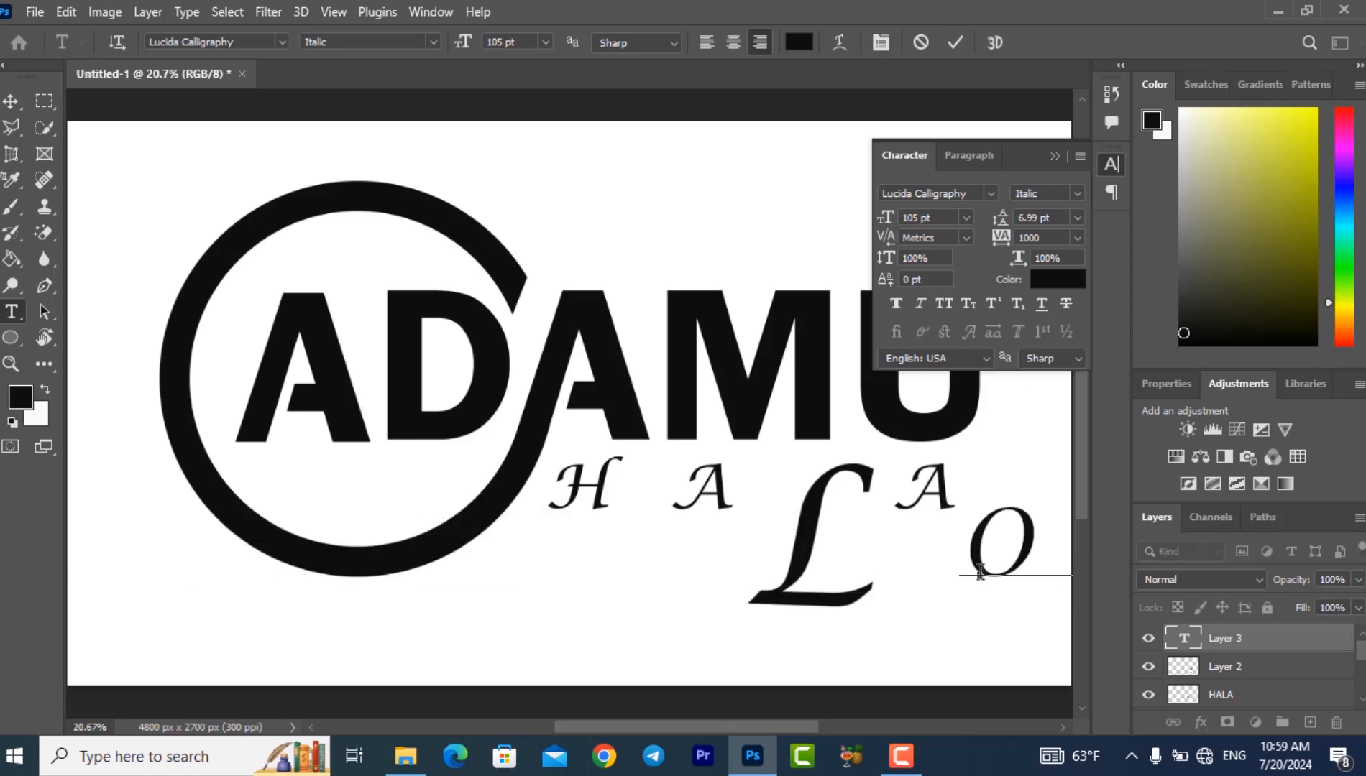
text(GO)
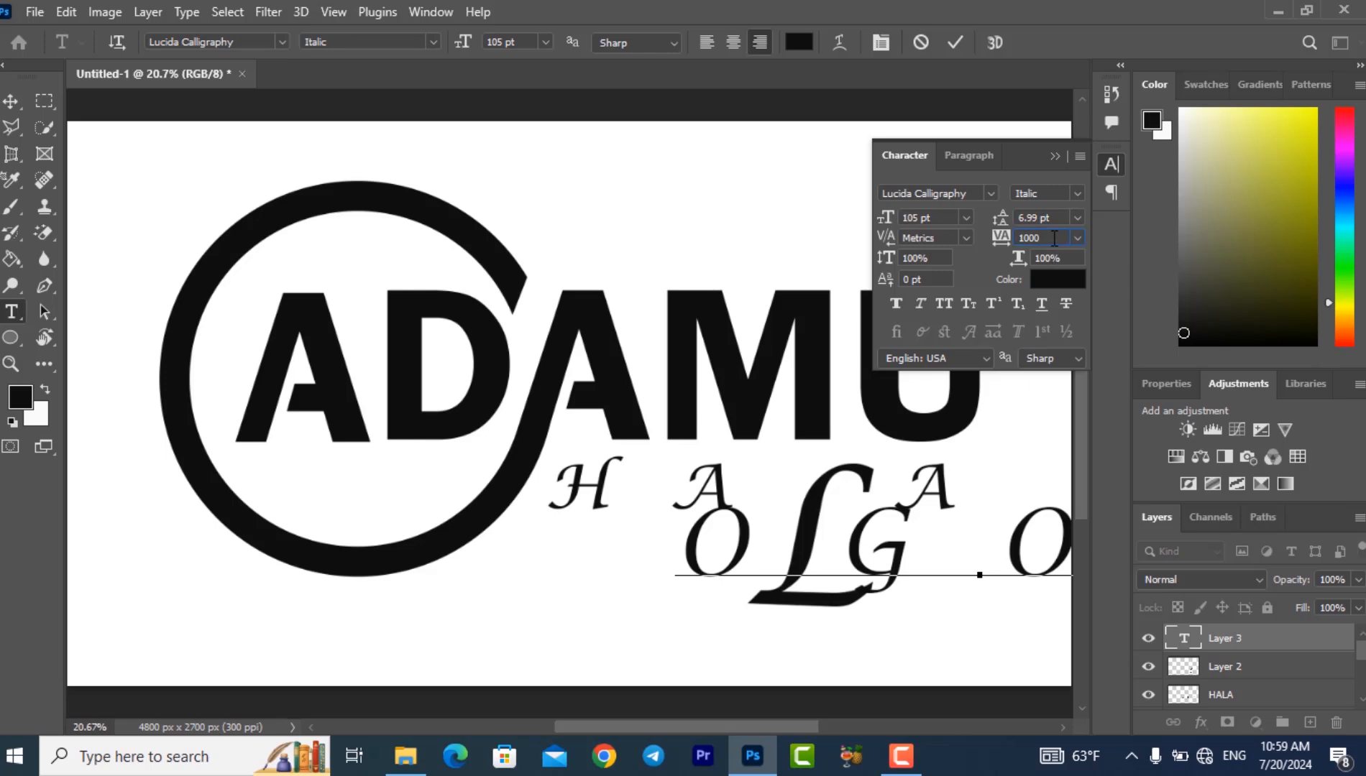
key(BackSpace)
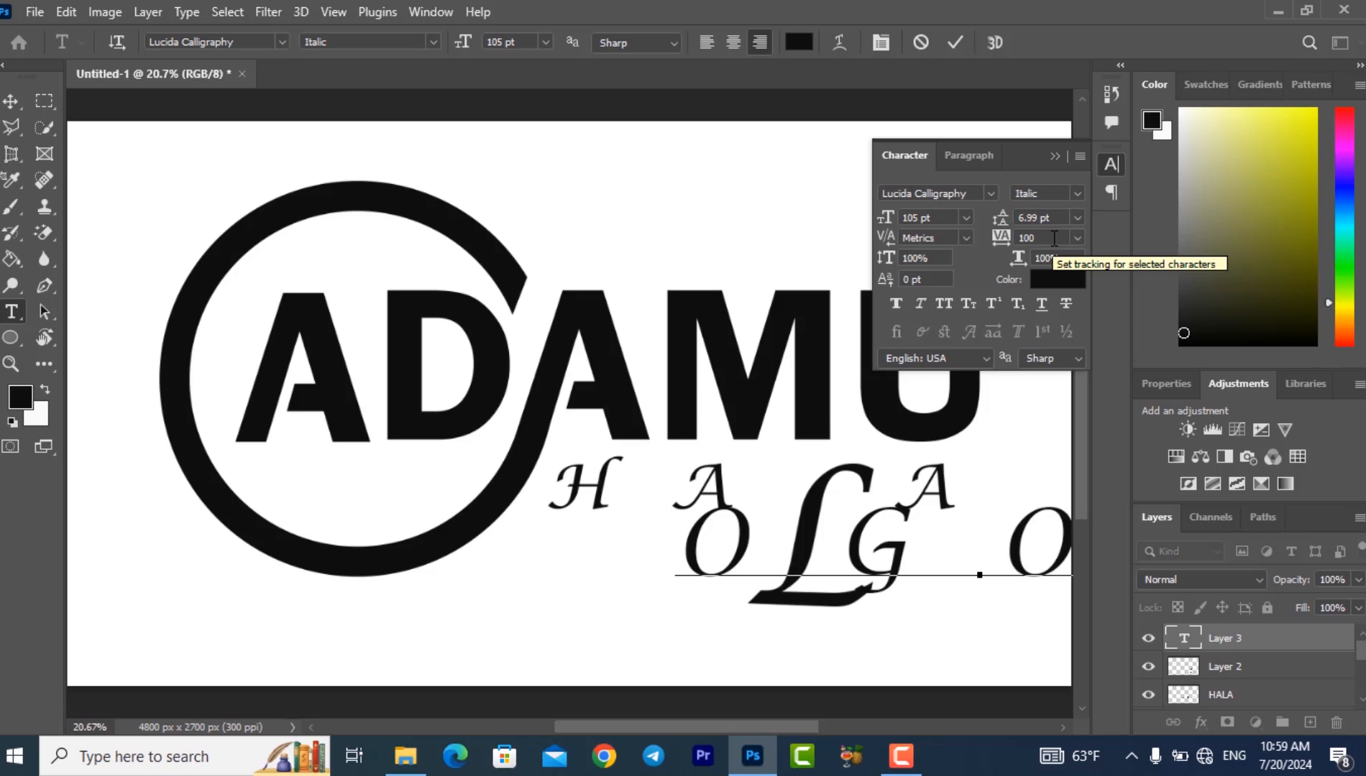
click(10, 103)
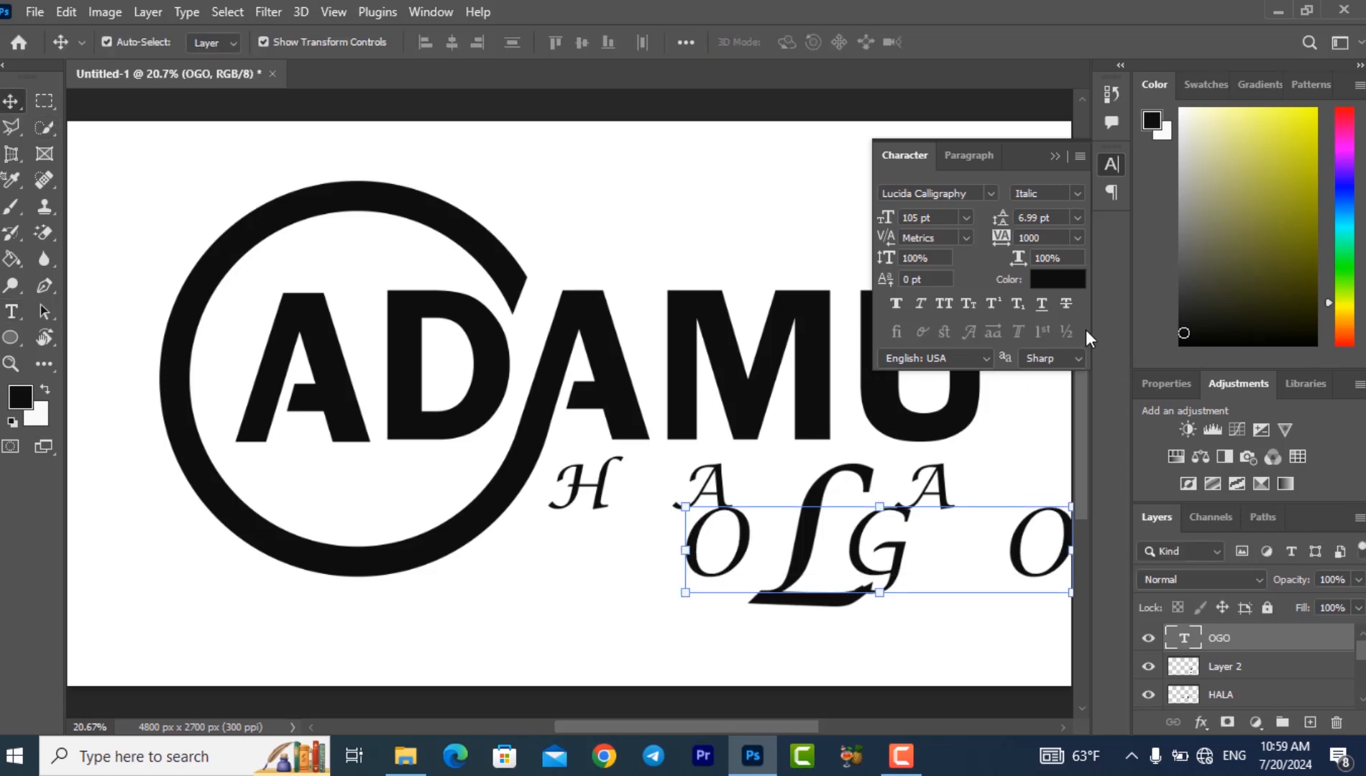
- Set the OGO text's tracking to 100 and position it against the enlarged L so they read as LOGO
click(1052, 240)
key(BackSpace)
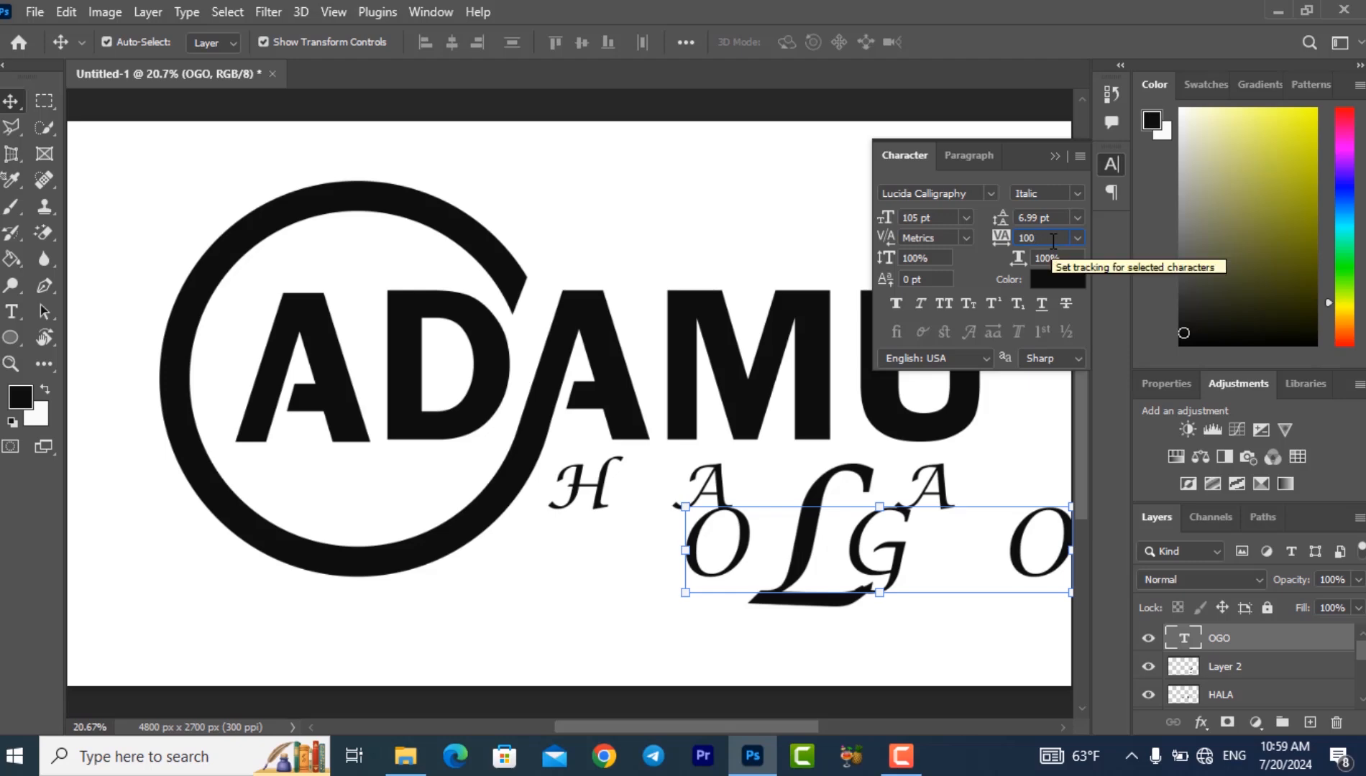
key(Return)
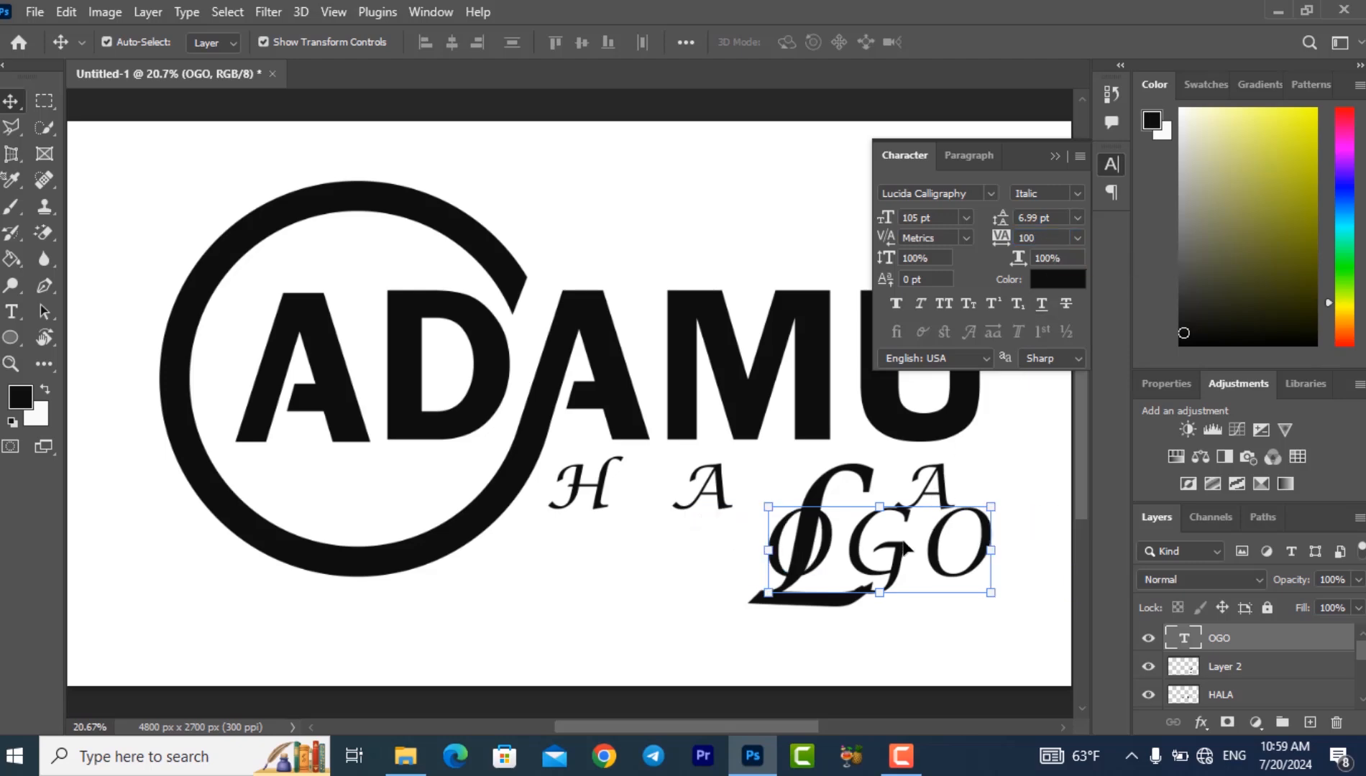
drag(899, 550, 959, 575)
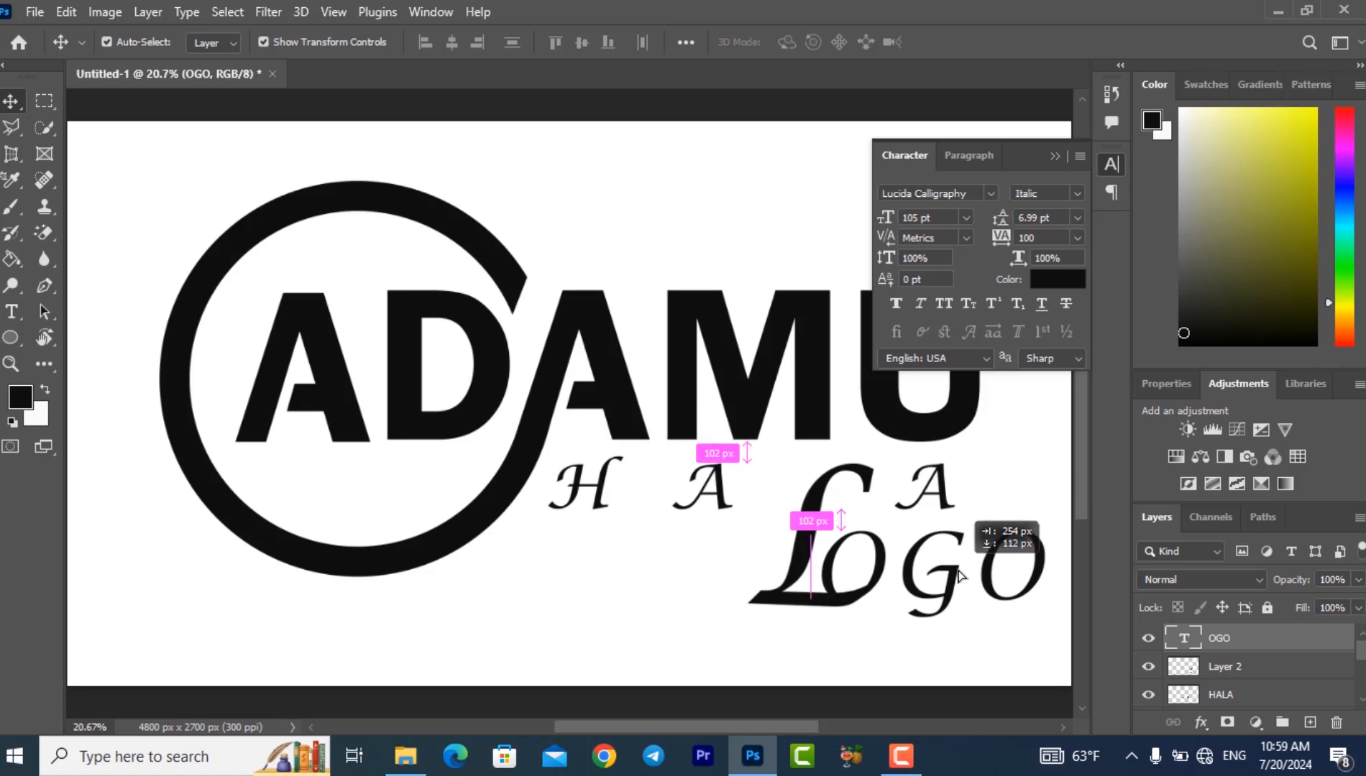
drag(959, 573, 953, 569)
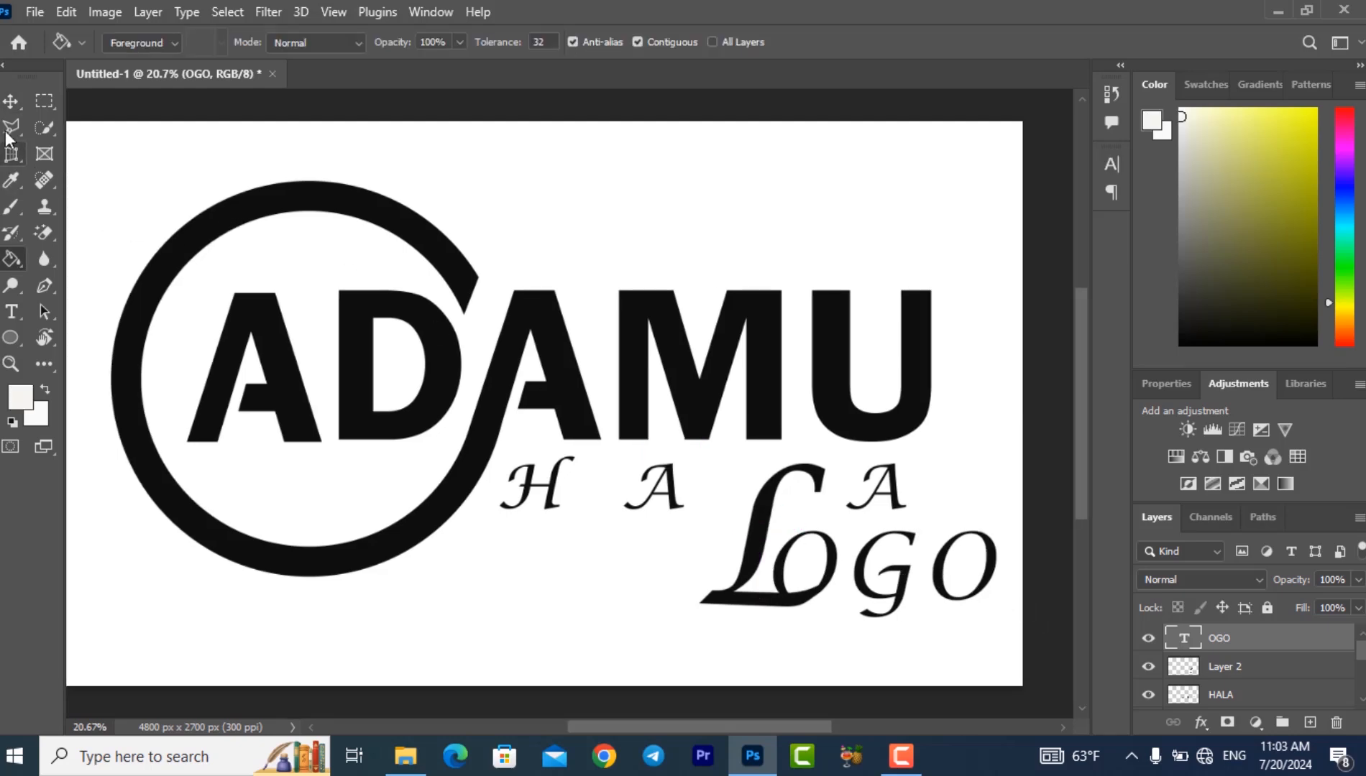
- Select the ring and all the lettering together and merge their layers into one
click(11, 101)
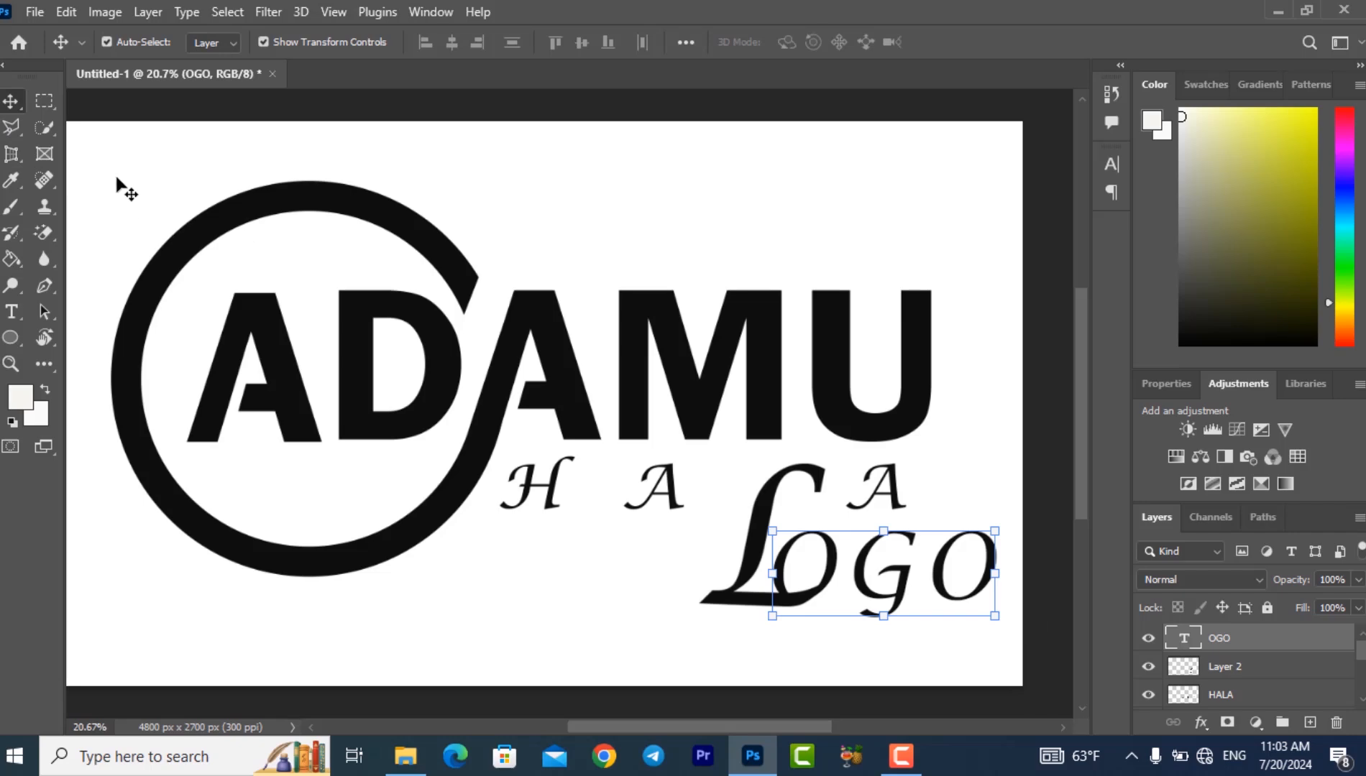
drag(94, 170, 1012, 636)
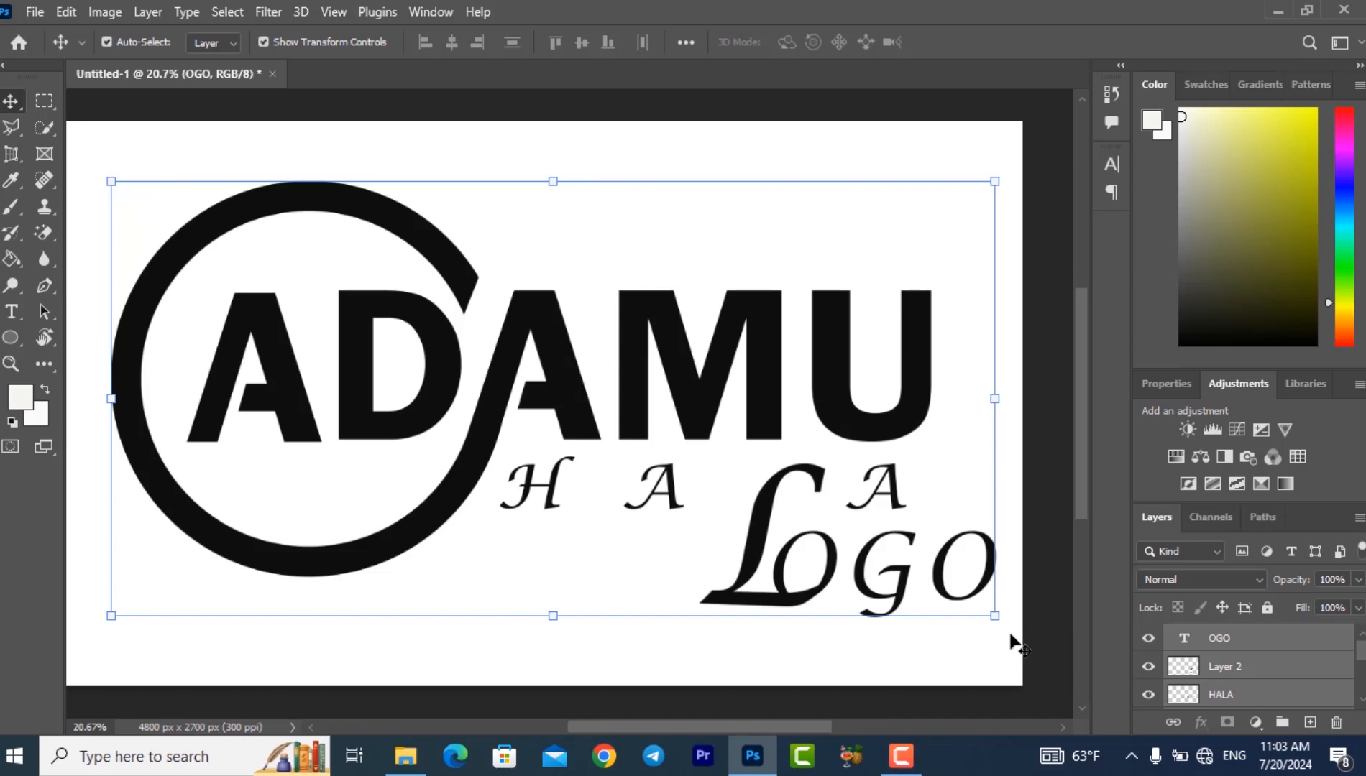
right_click(1227, 668)
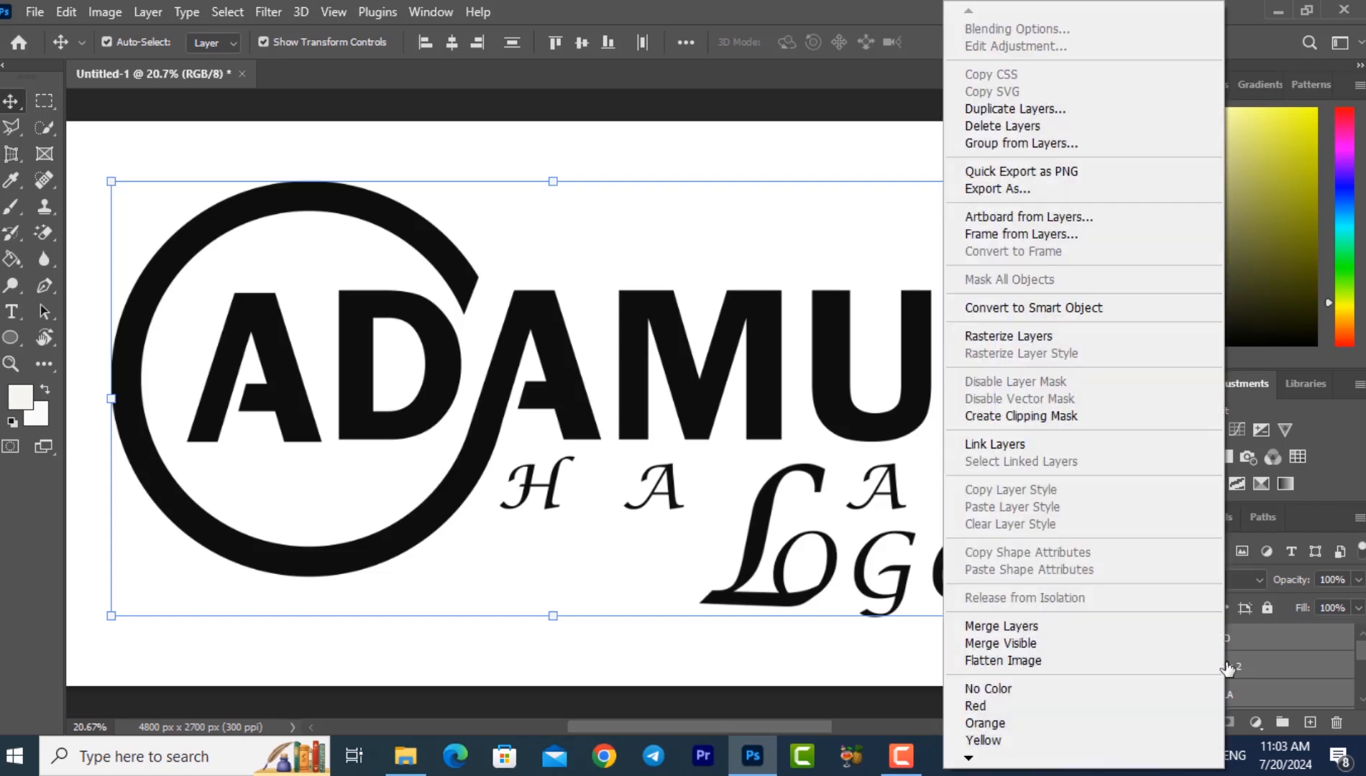
click(1044, 627)
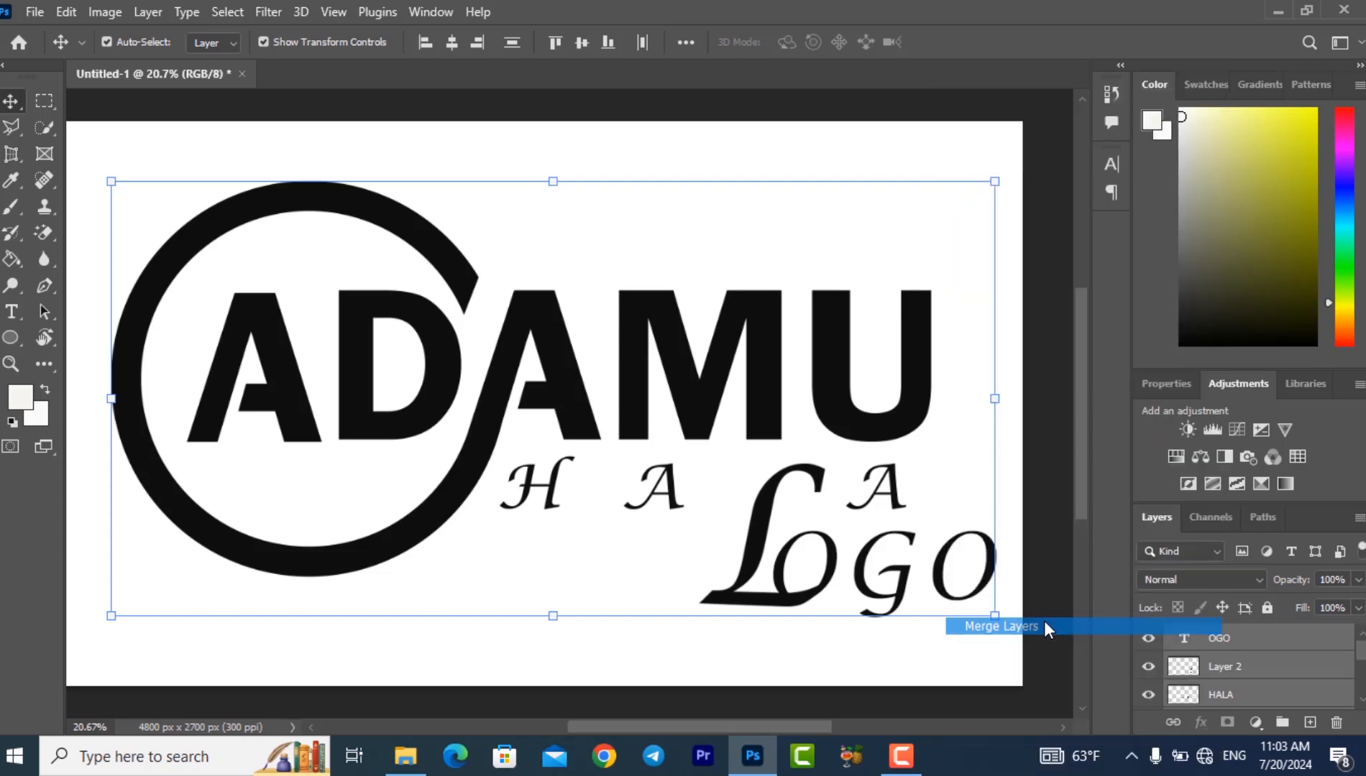